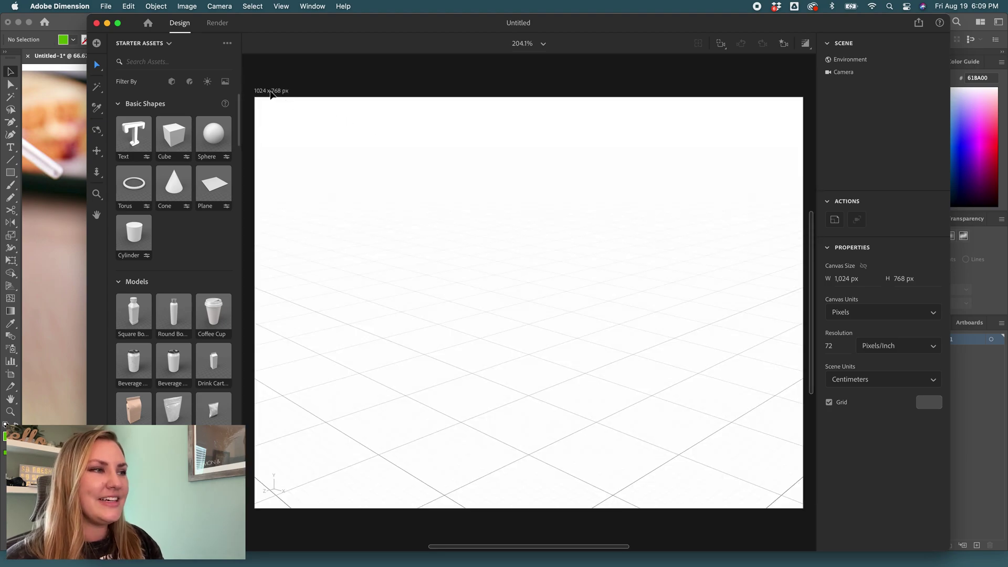
Step: Set the view zoom to 100% and enlarge the canvas to 1,925 x 1,443 px
left_click(541, 45)
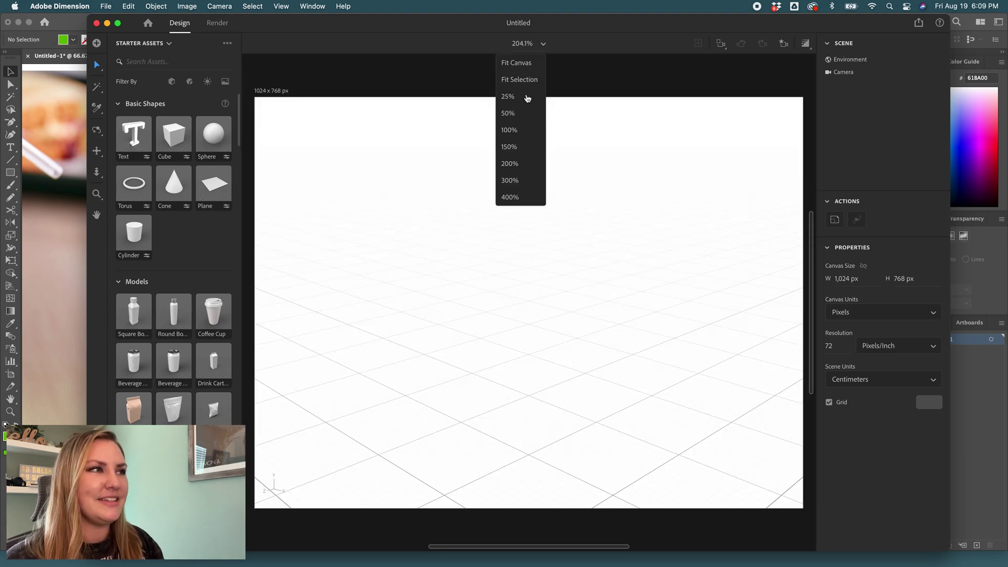
left_click(525, 133)
left_click_drag(395, 202, 279, 112)
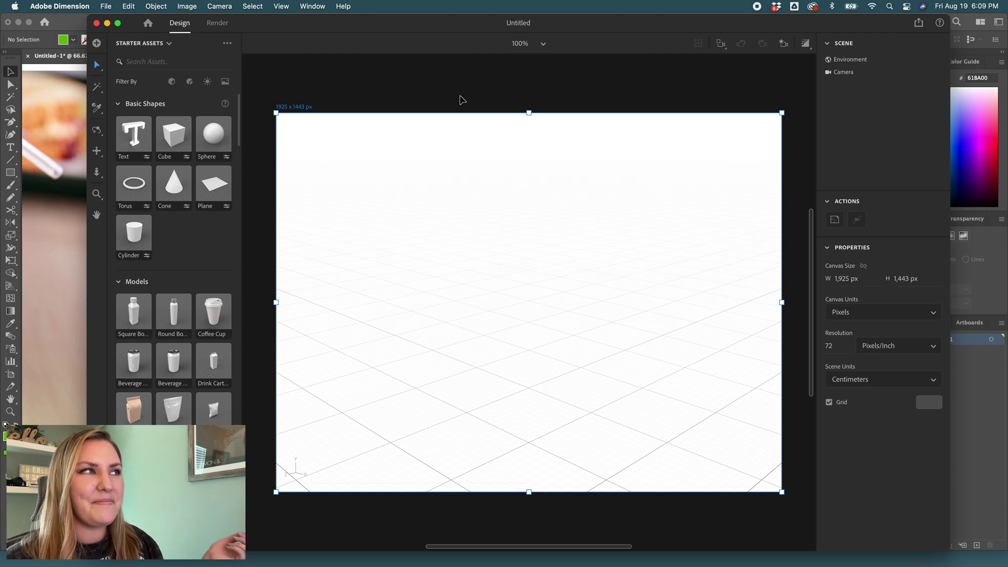
Step: Set the canvas resolution to 300 pixels per inch
left_click(834, 345)
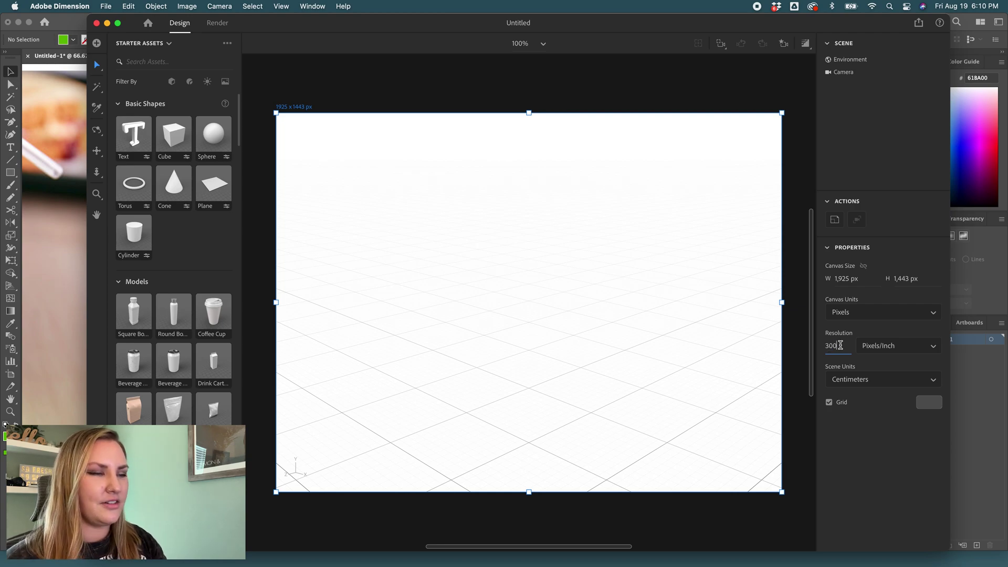
type("300")
left_click(795, 350)
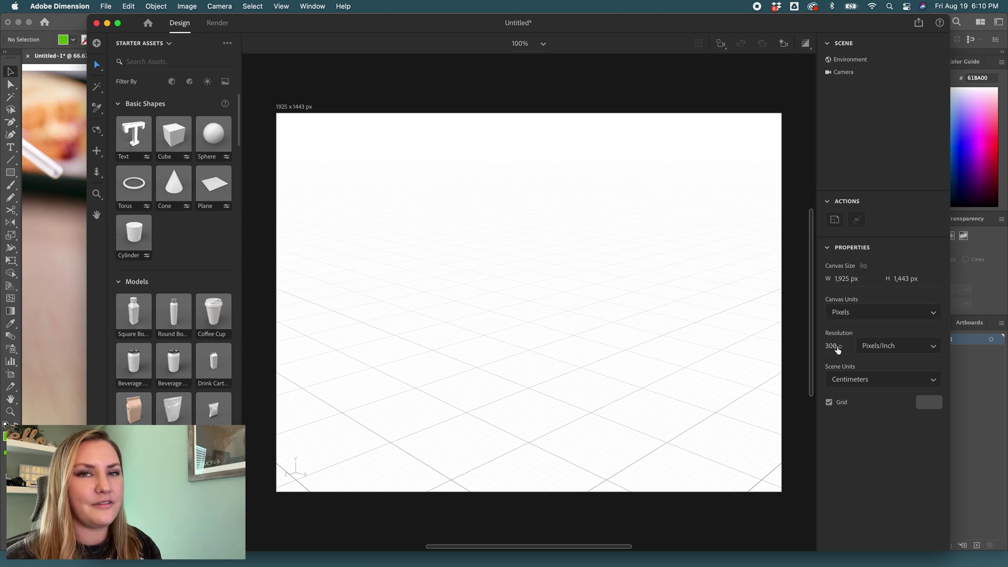
Step: Try a canvas resolution of 72 pixels per inch
left_click(835, 347)
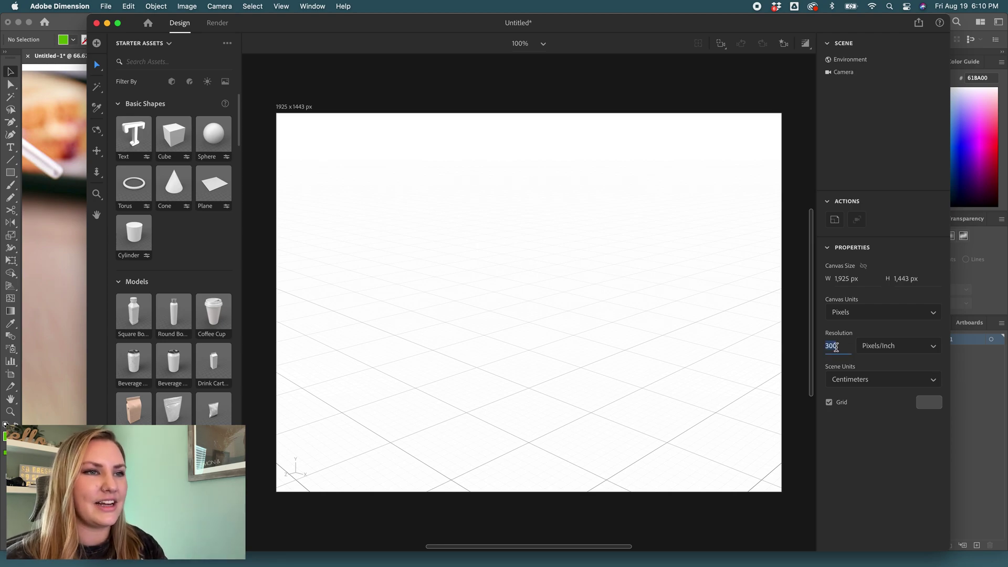
type("72")
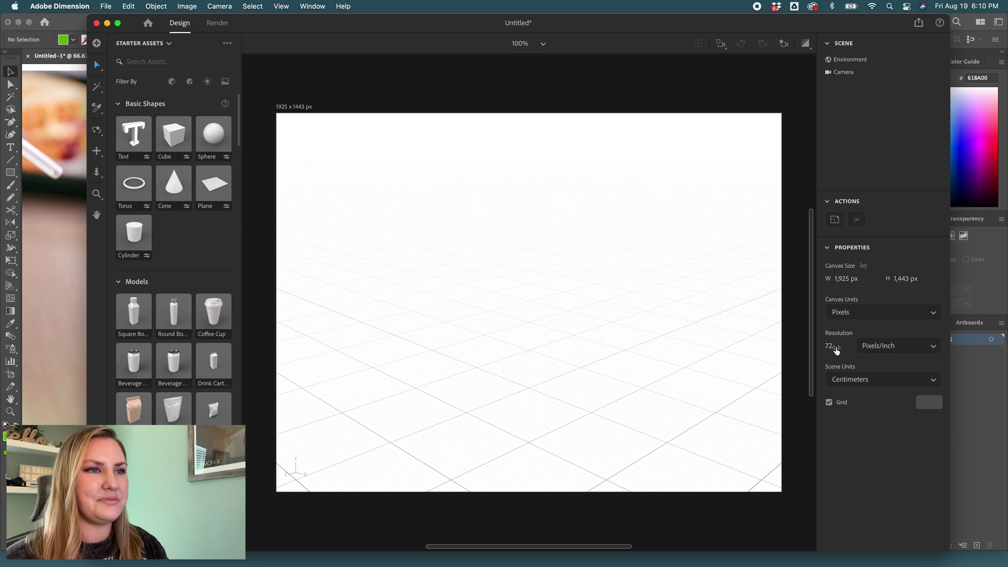
key("Escape")
Step: Switch to Illustrator and add the large 3D juice box body to the export assets without exporting yet
left_click(67, 347)
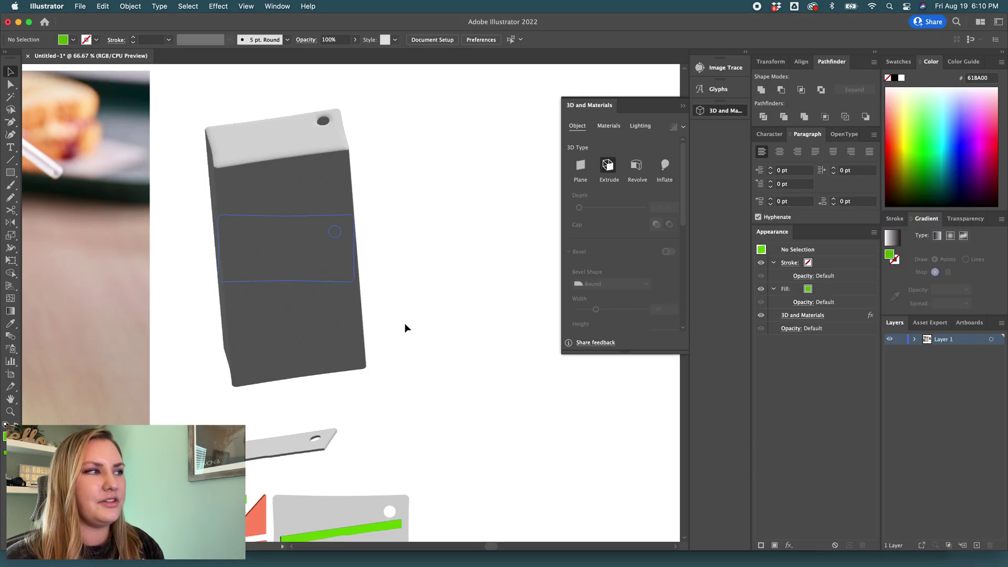
left_click(297, 278)
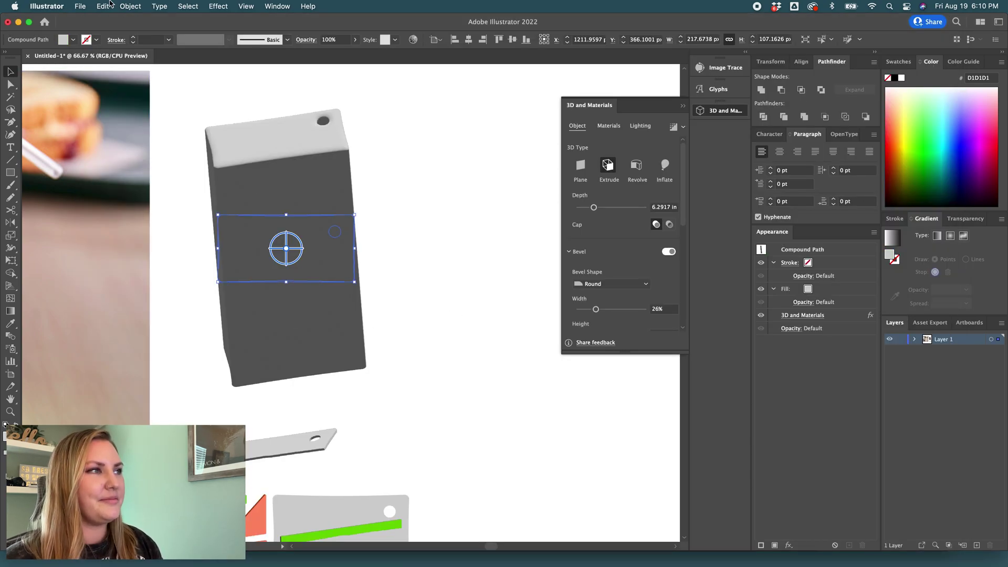
left_click(78, 6)
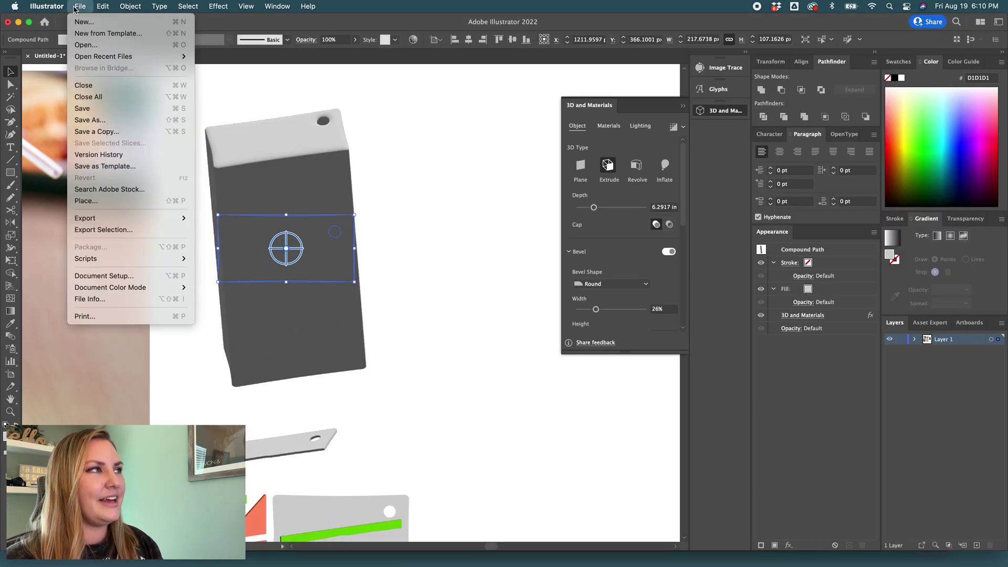
left_click(114, 231)
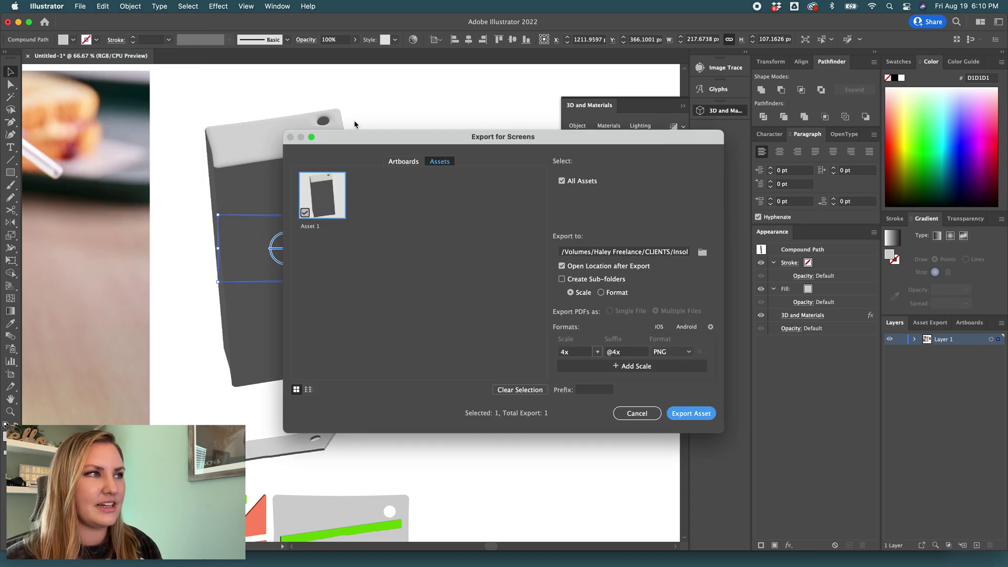
left_click(637, 413)
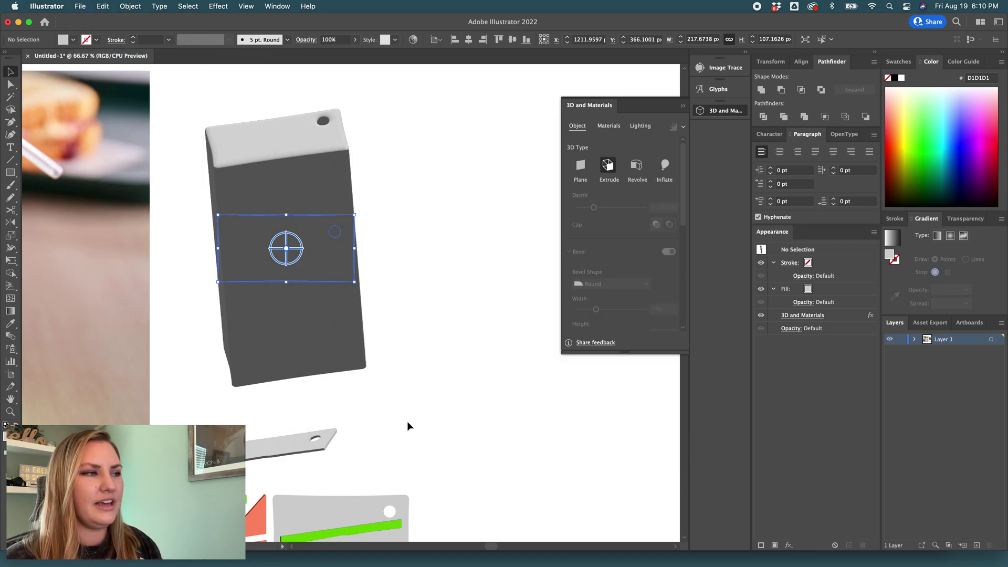
Step: Add the flat grey top piece with the hole to the export assets, without exporting yet
left_click(407, 421)
scroll(407, 421, "down", 1)
scroll(407, 421, "down", 4)
left_click(321, 347)
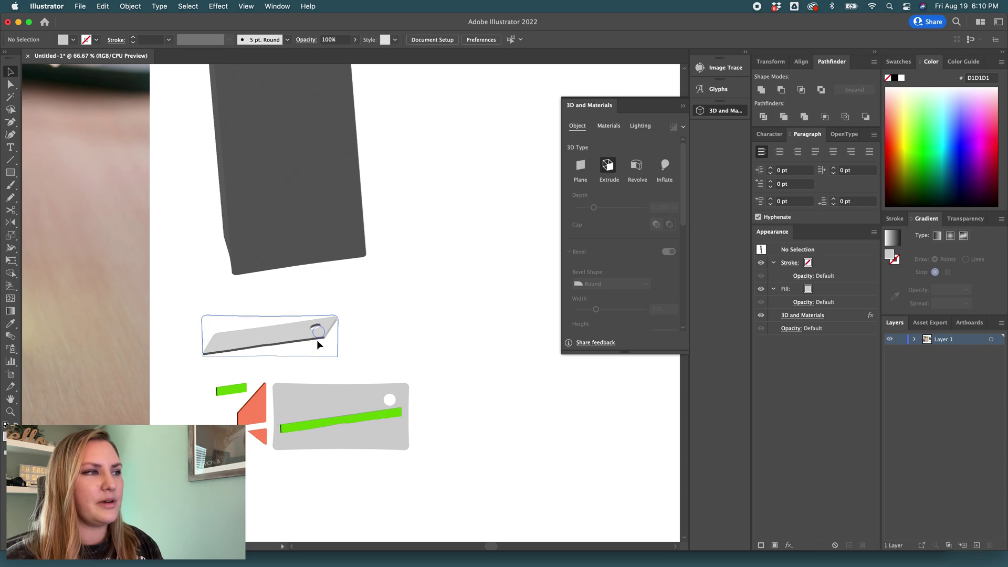
key("super+alt+e")
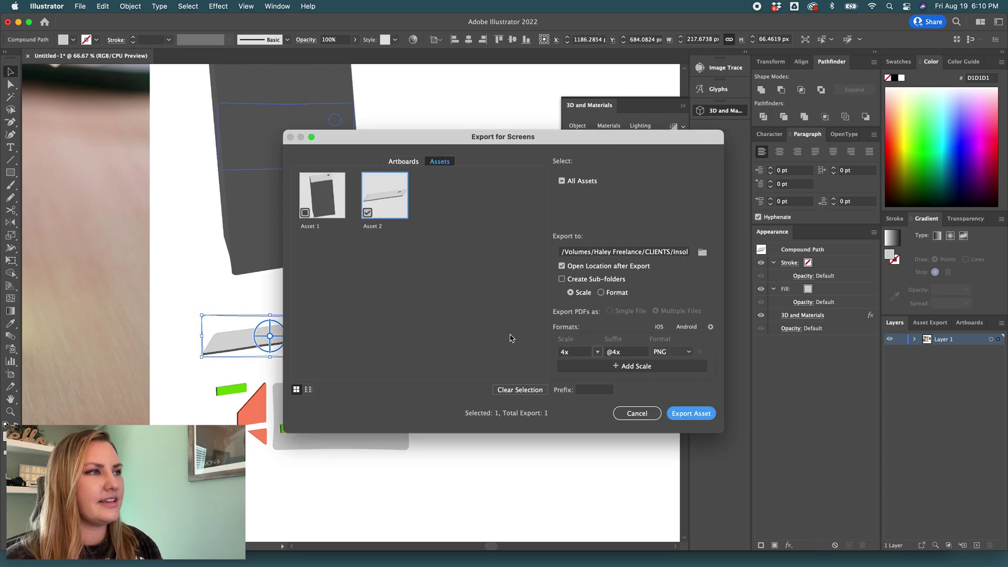
left_click(633, 415)
Step: Add the small green flap to the export assets, without exporting yet
left_click(227, 389)
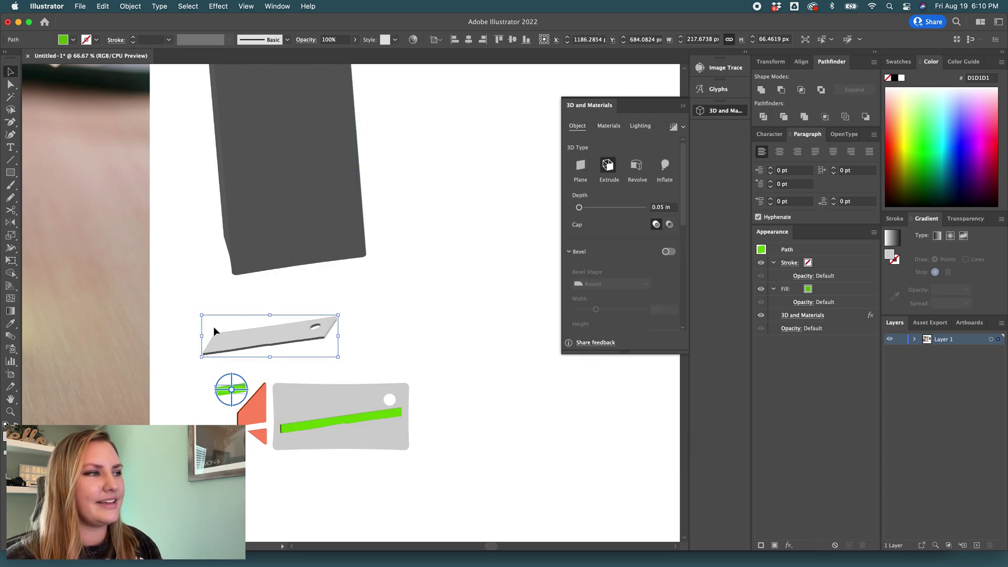
left_click(231, 389)
left_click(80, 5)
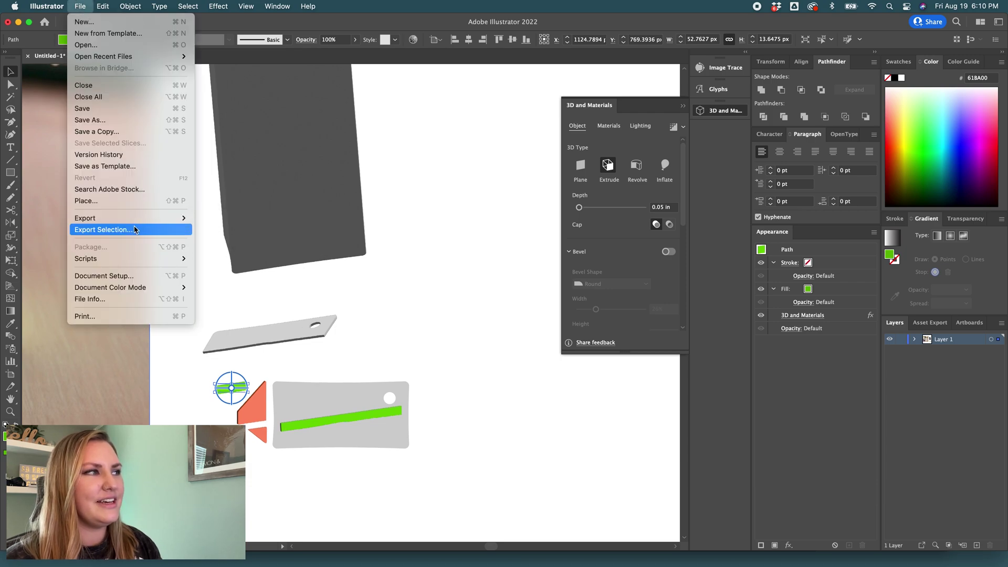
left_click(134, 229)
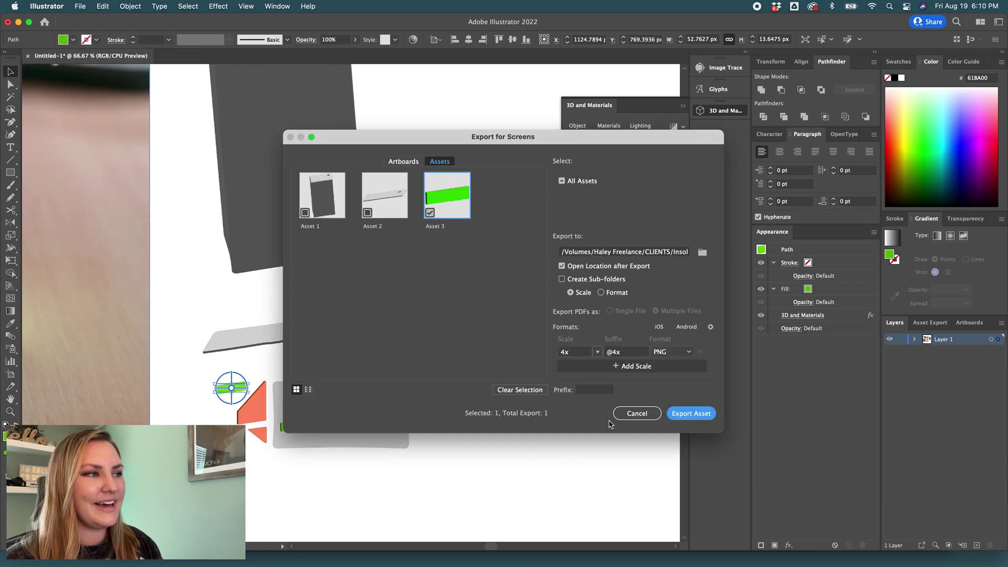
left_click(637, 413)
Step: Add the two orange side flaps and the long green strip to the export assets, keeping the export settings open
left_click(251, 404)
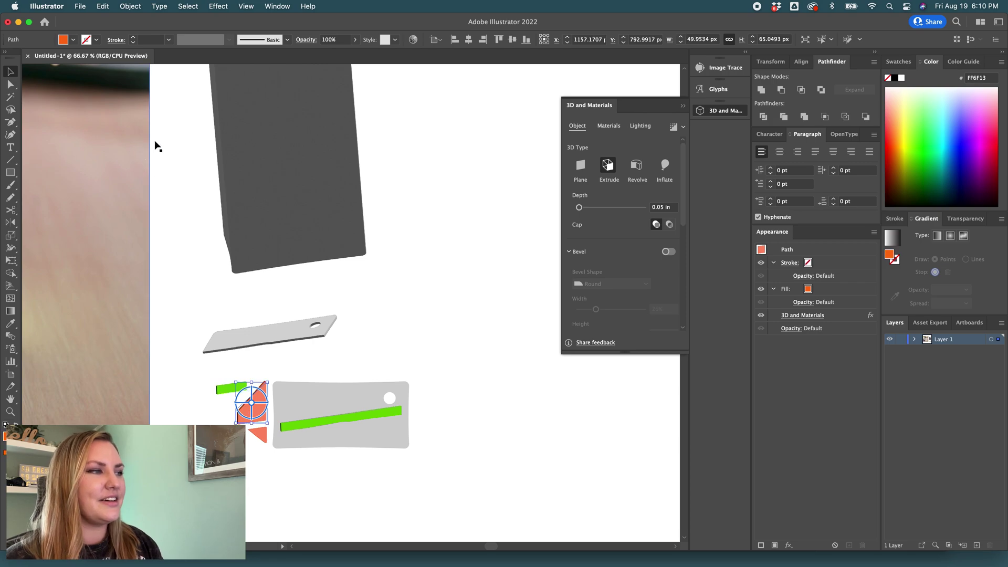
left_click(315, 421)
left_click(80, 5)
left_click(134, 228)
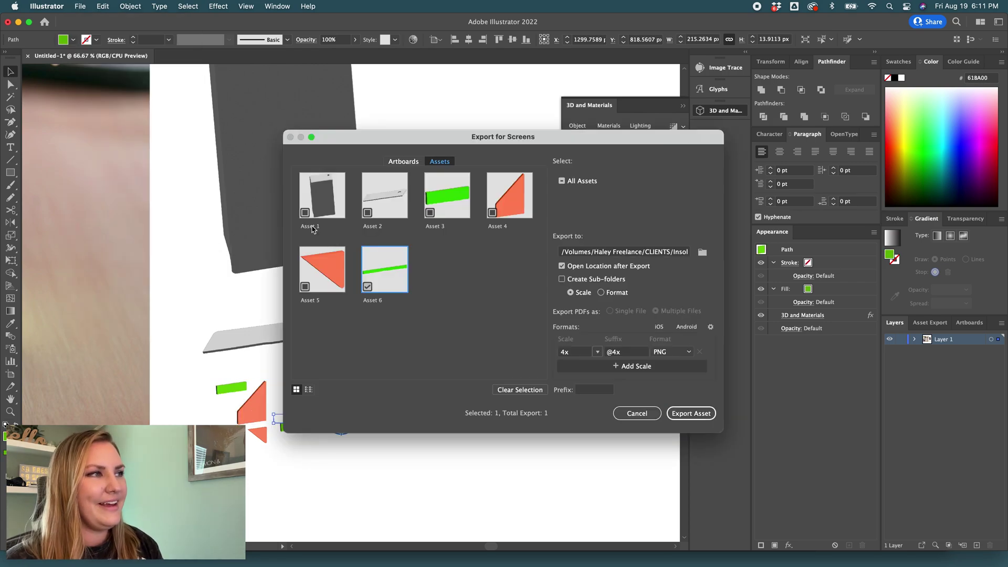
Step: Rename the export assets with a juice prefix: juice-box, juice-top, juice-top-flap, juice-strip and matching juice side-flap names
double_click(311, 226)
type("box")
key("Return")
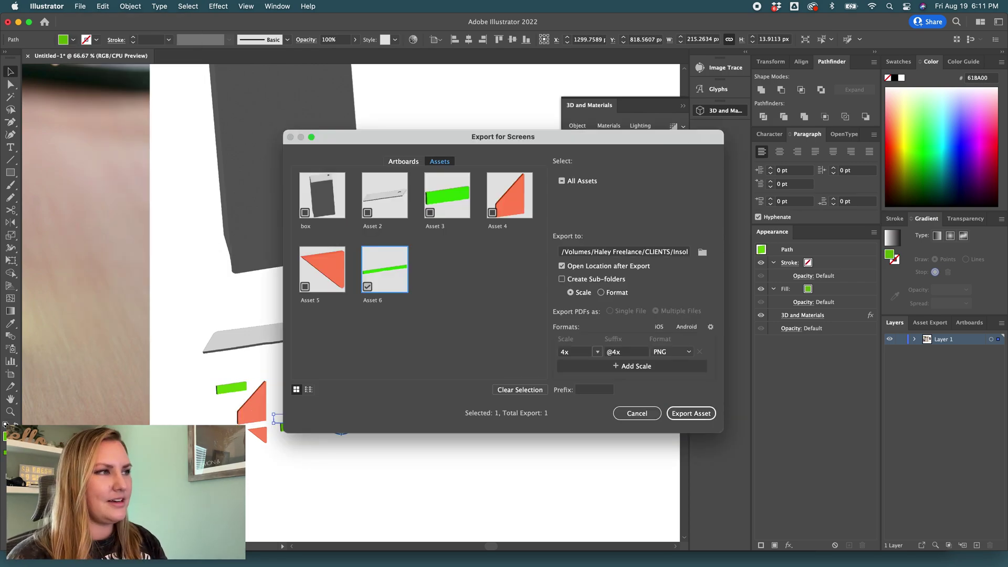
double_click(307, 230)
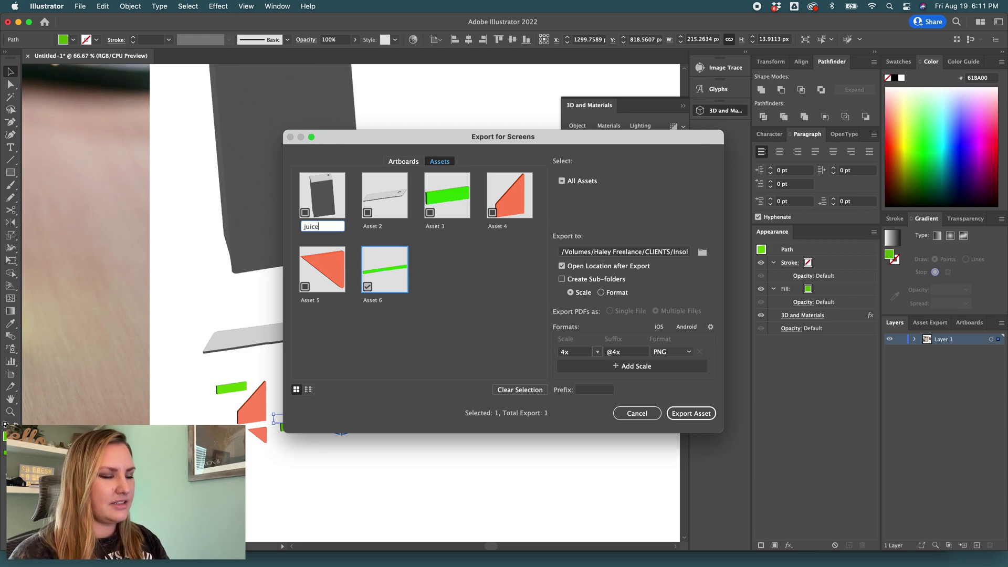
key("Return")
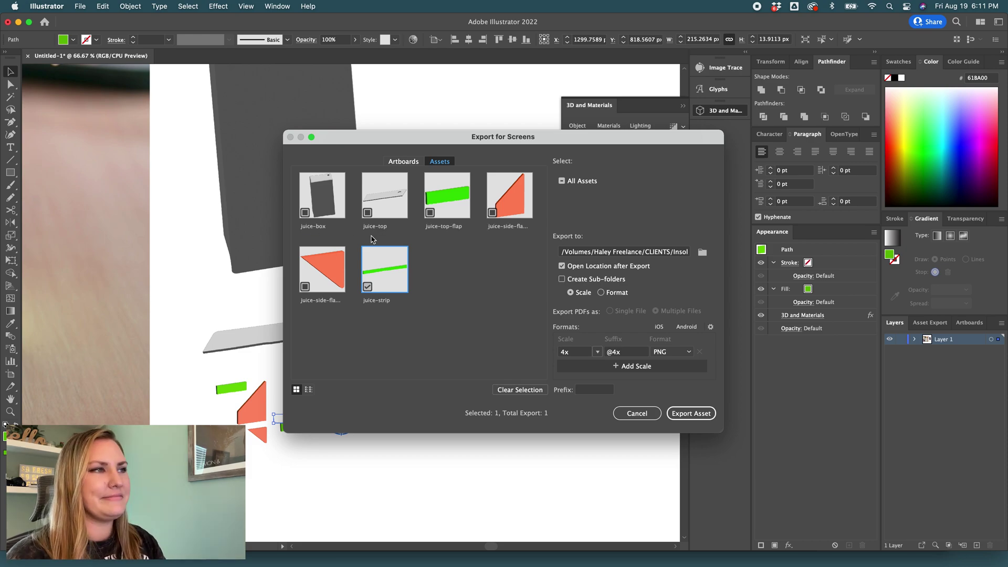
Step: Include the box, top, top flap and both side flaps in the export along with the strip
left_click(305, 213)
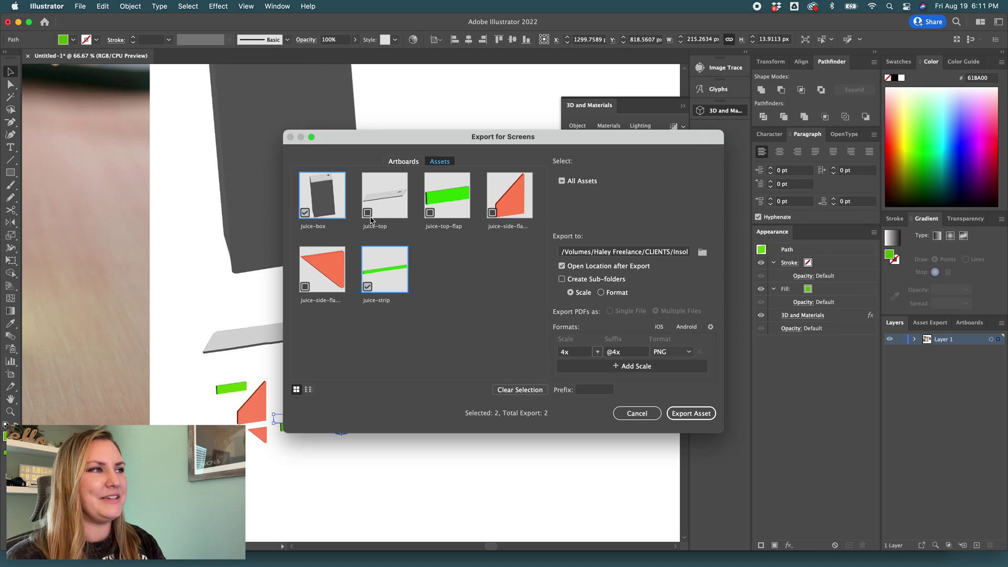
left_click(368, 212)
left_click(430, 213)
left_click(492, 212)
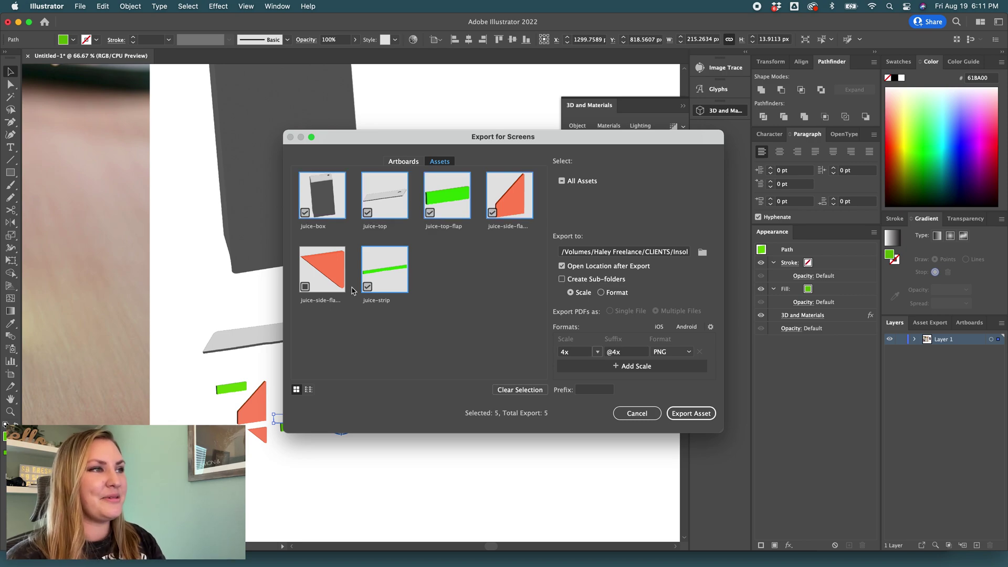
left_click(305, 286)
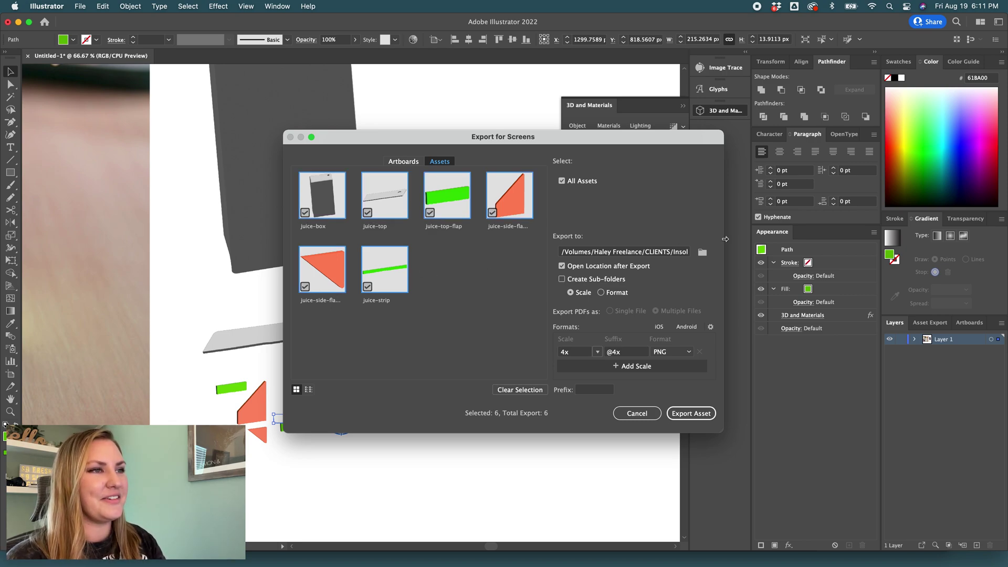
Step: Set the export format to OBJ and export the six selected assets
left_click(685, 358)
left_click(677, 454)
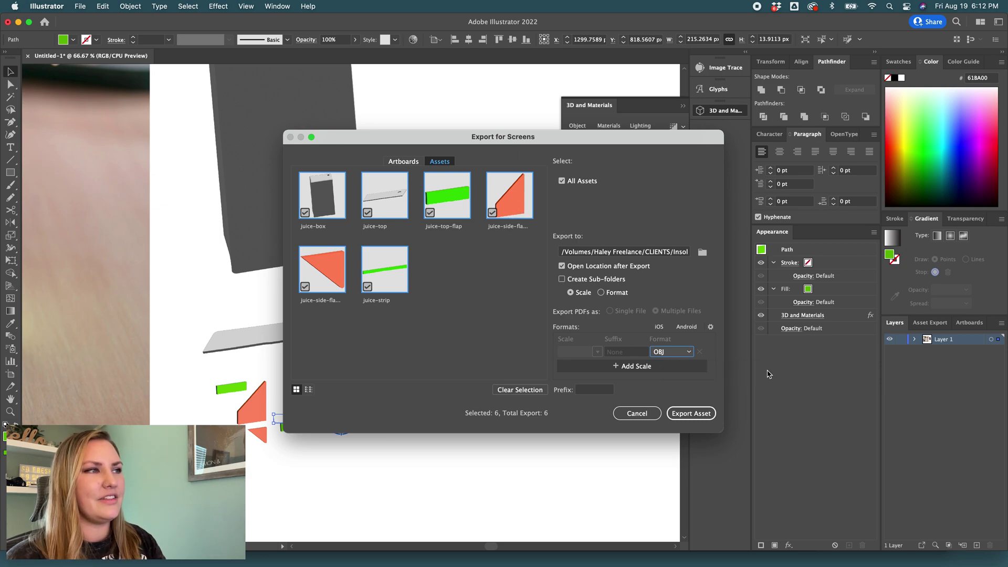
left_click(689, 415)
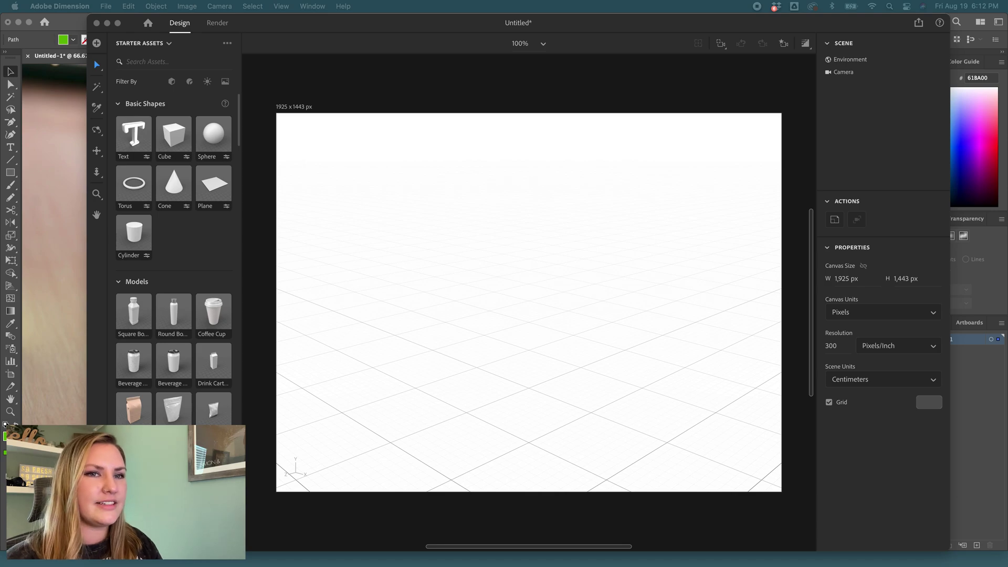
Step: Switch to Dimension, bring the box model into the scene and rotate it upright to X 90°, Y 180°, Z 90°
left_click_drag(403, 303, 540, 378)
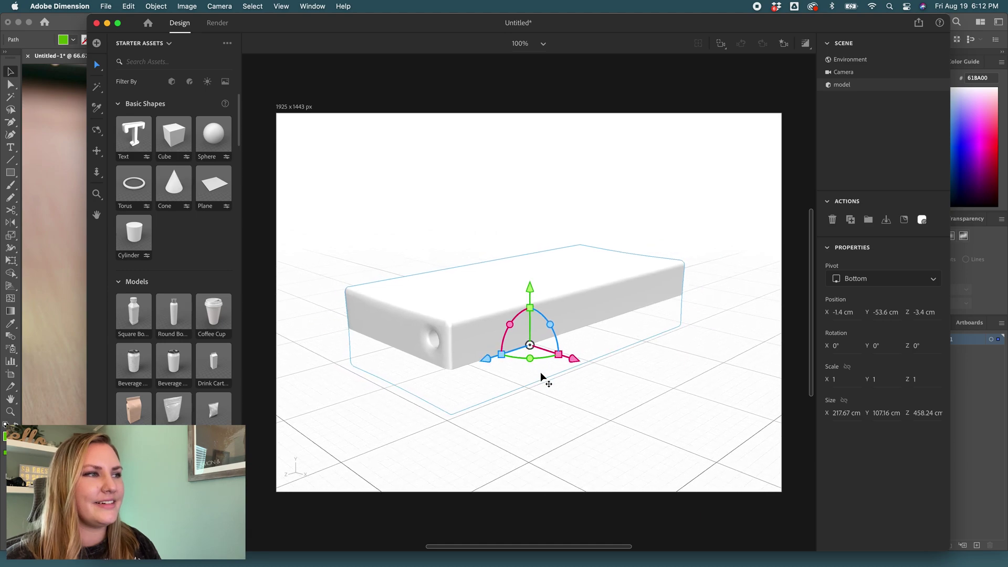
left_click_drag(510, 321, 601, 257)
left_click_drag(512, 361, 350, 353)
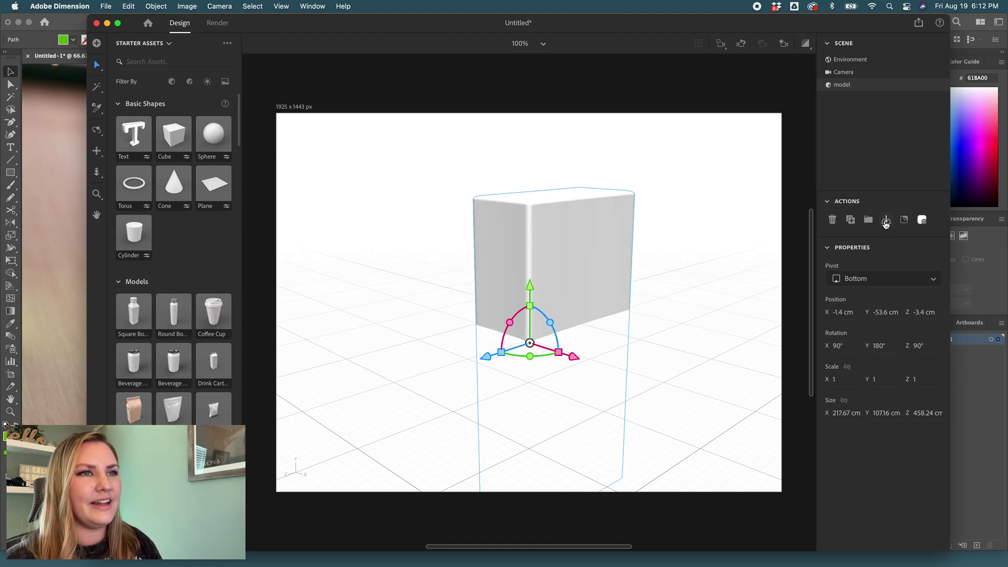
Step: Move the box onto the ground plane and frame the camera on the whole box from above with its straw hole showing
left_click(885, 222)
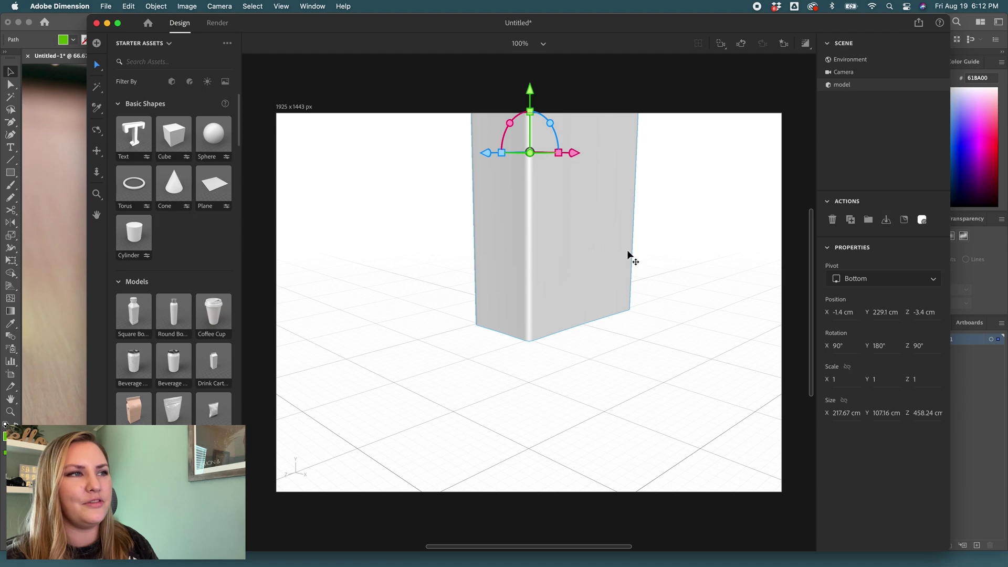
scroll(632, 250, "down", 3)
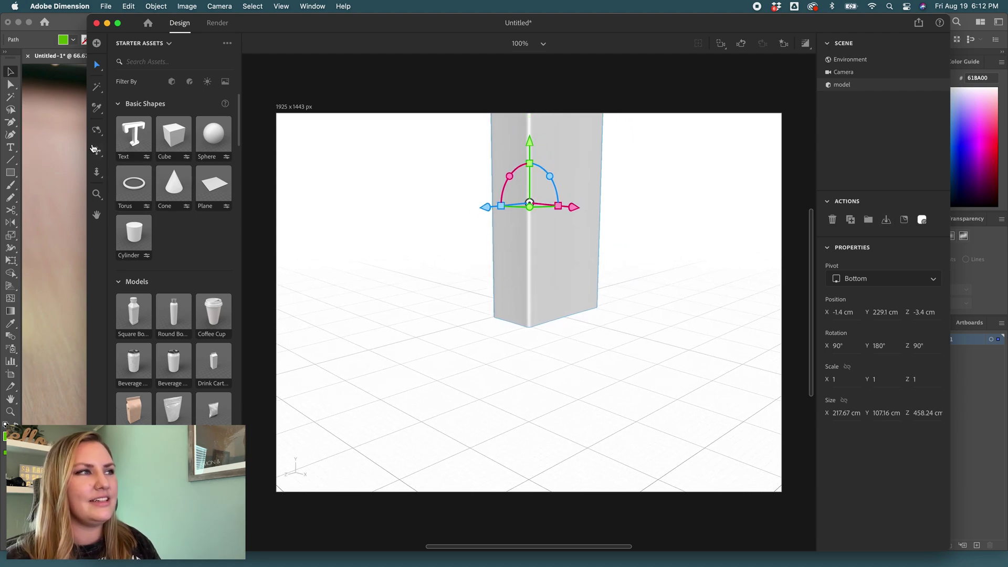
left_click(97, 129)
left_click(96, 151)
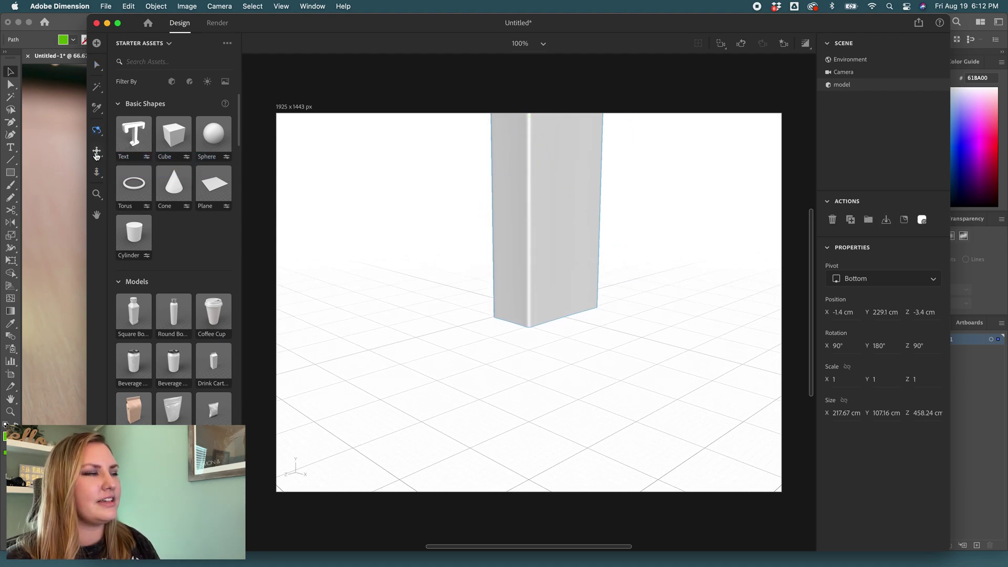
left_click_drag(444, 206, 462, 292)
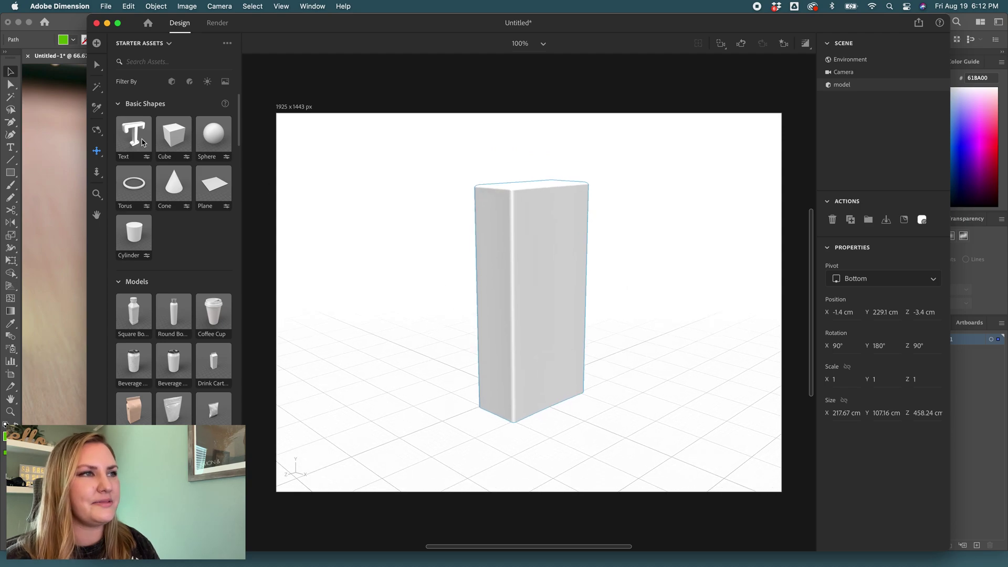
left_click(97, 129)
left_click_drag(428, 328, 792, 326)
key("v")
left_click(673, 360)
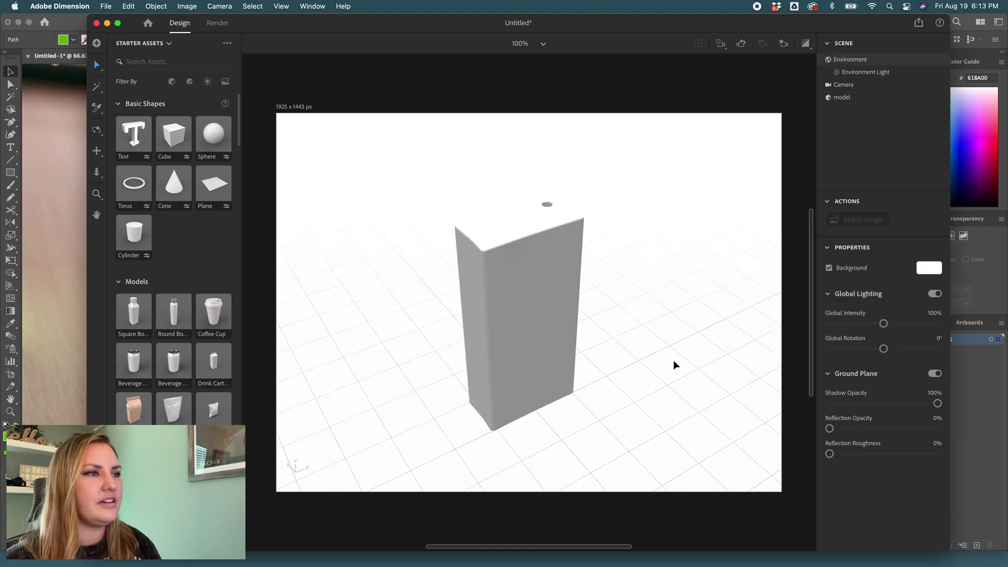
Step: Bring the straw-hole top piece into the scene beside the box and rotate it to X 90°, Y 180°, Z 90°
key("super+v")
left_click_drag(625, 336, 693, 366)
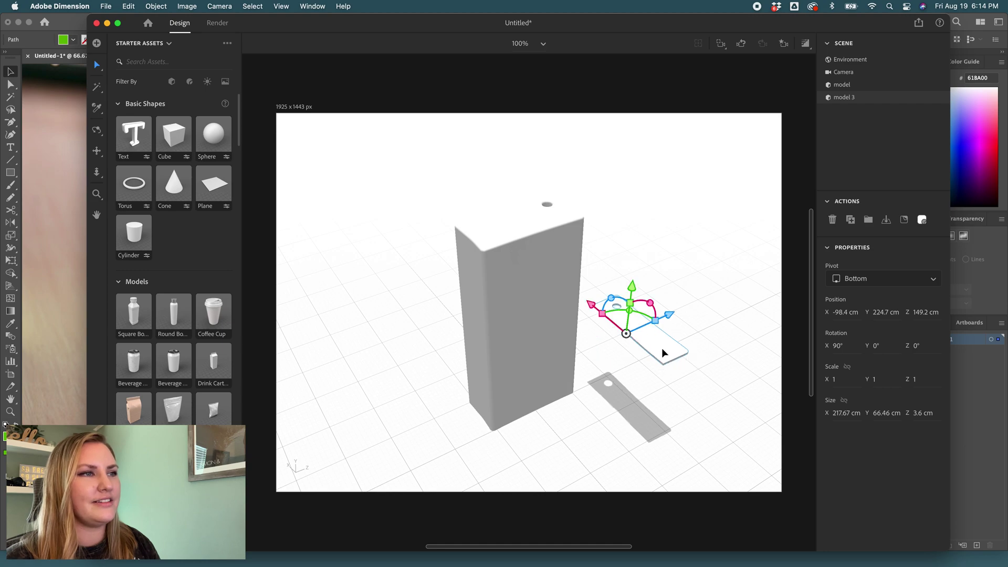
left_click_drag(633, 311, 646, 342)
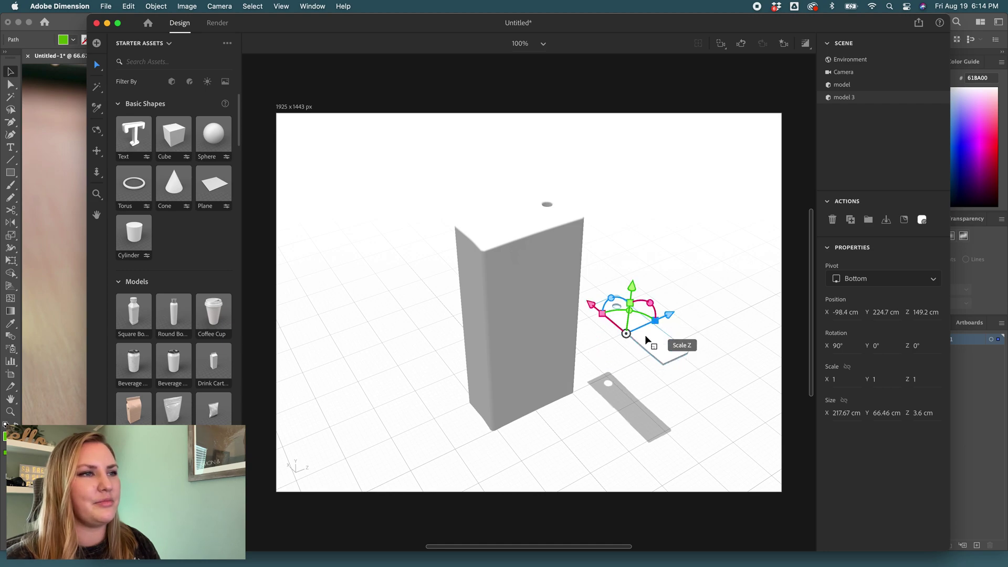
Step: Rename the new straw-hole piece "top" and the original box model "box"
double_click(845, 98)
type("top")
key("Return")
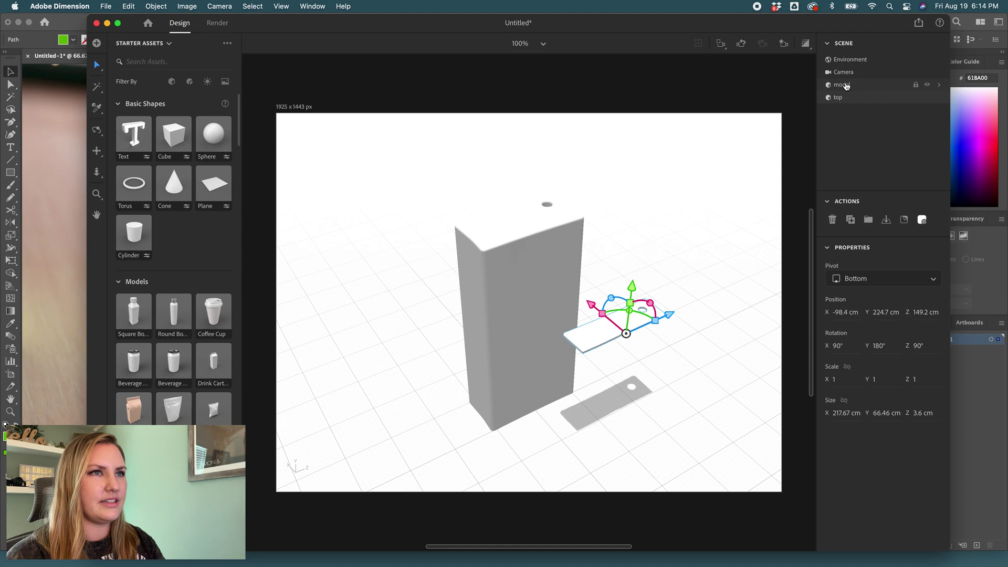
double_click(845, 85)
type("box")
key("Return")
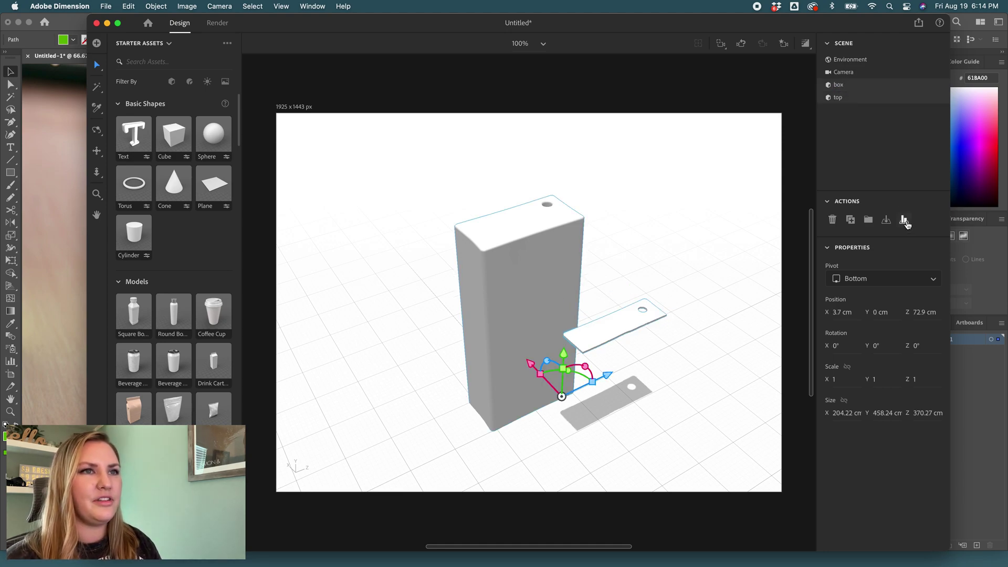
Step: Align the box and the top by their centres along Z and X and by their upper edges along Y
left_click(904, 221)
left_click_drag(603, 441, 597, 436)
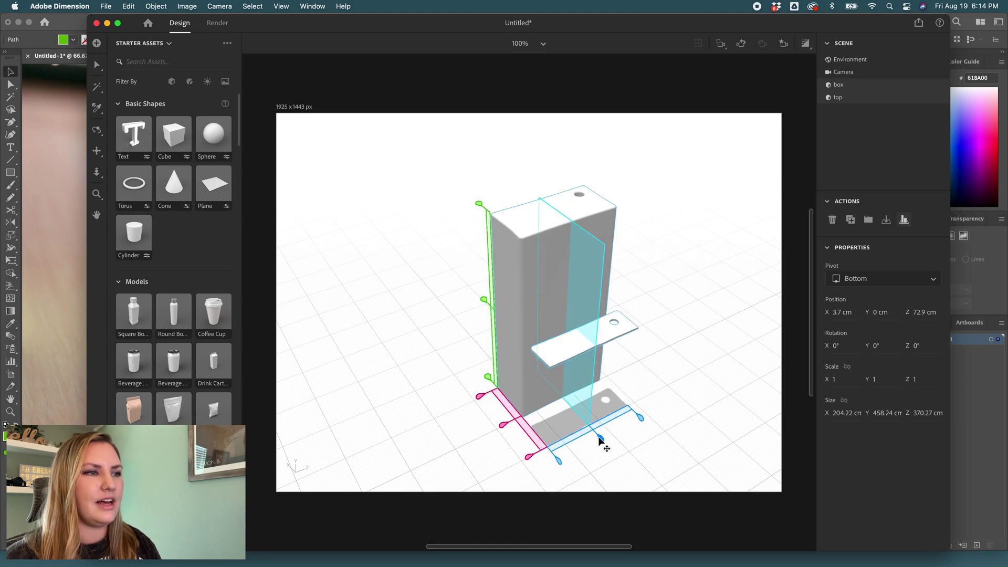
left_click(506, 425)
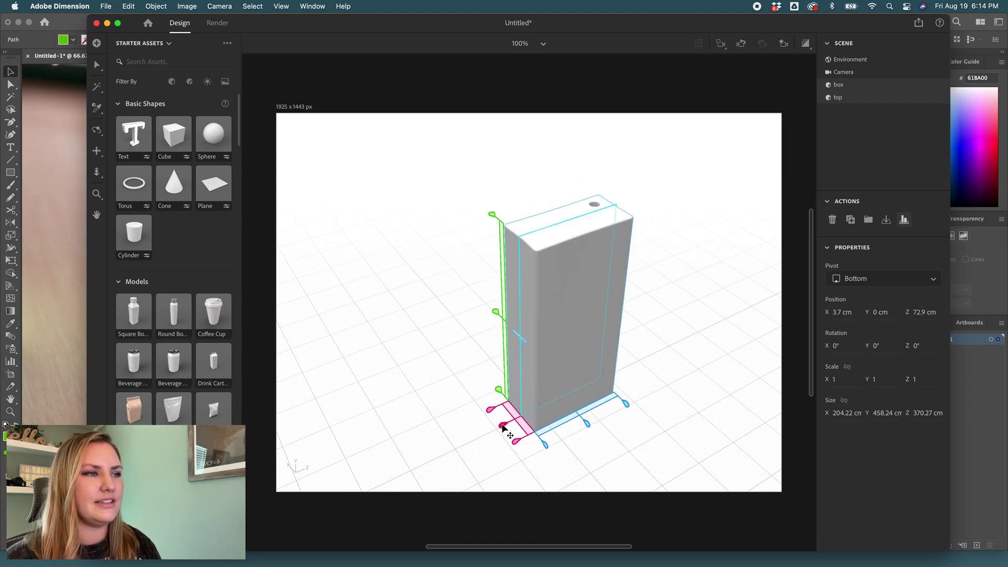
left_click(491, 215)
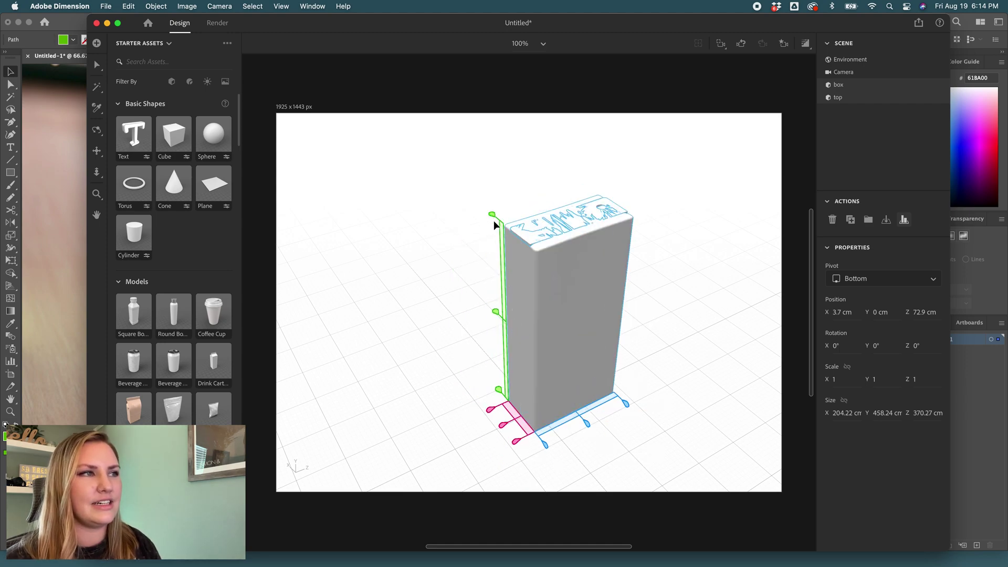
Step: Raise the top piece to Y 459.4 cm and slide it along X towards the box's far long edge
left_click(848, 98)
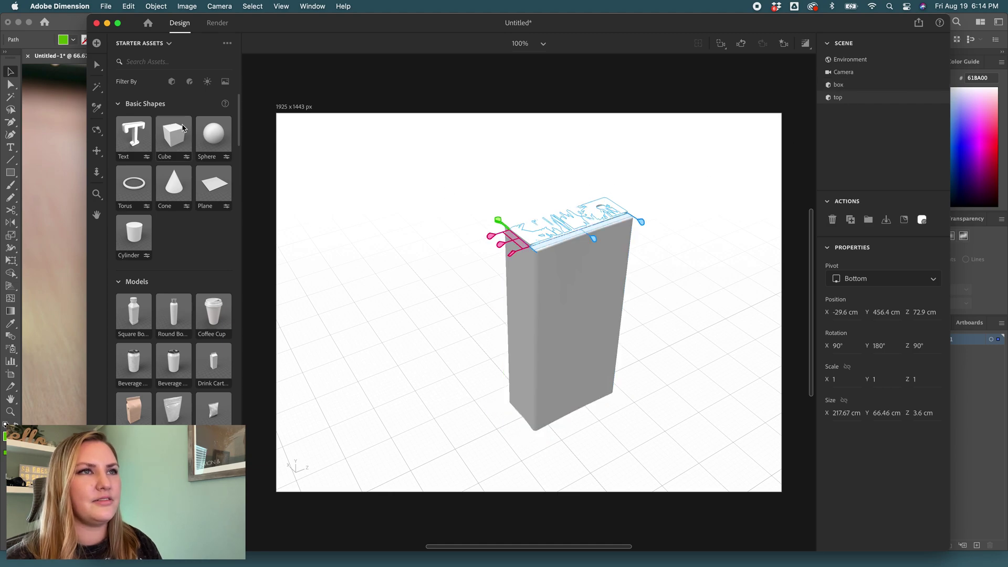
left_click(96, 64)
left_click_drag(592, 182, 587, 179)
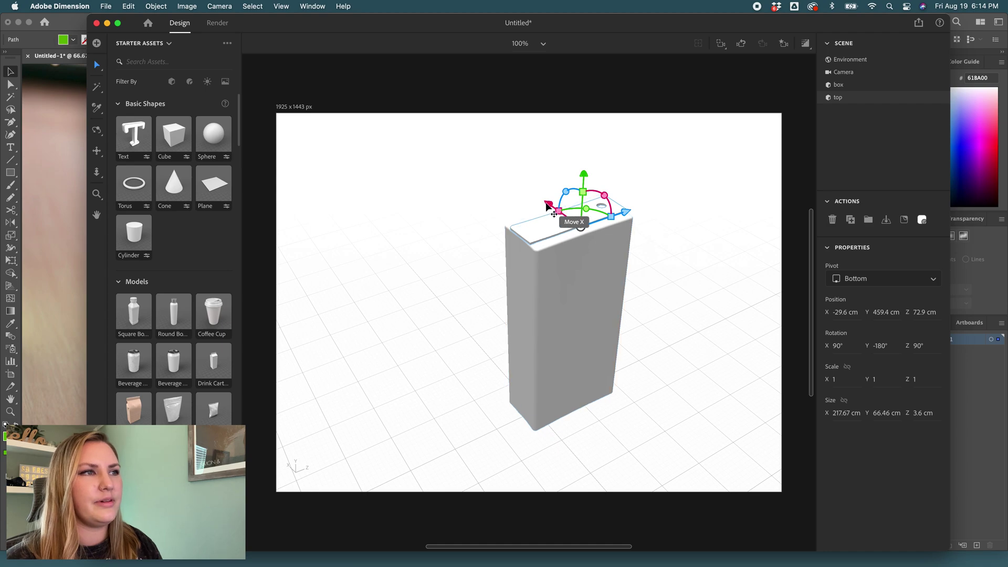
left_click_drag(569, 220, 541, 202)
left_click(658, 233)
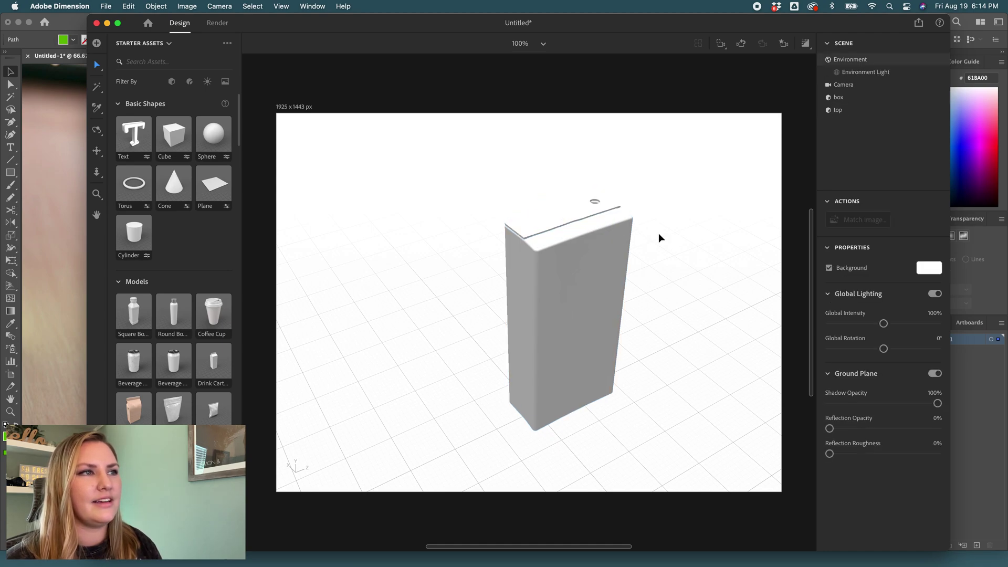
Step: Align the box and the top along X so their far long edges are flush, checking from above
left_click(97, 130)
left_click_drag(679, 292, 659, 337)
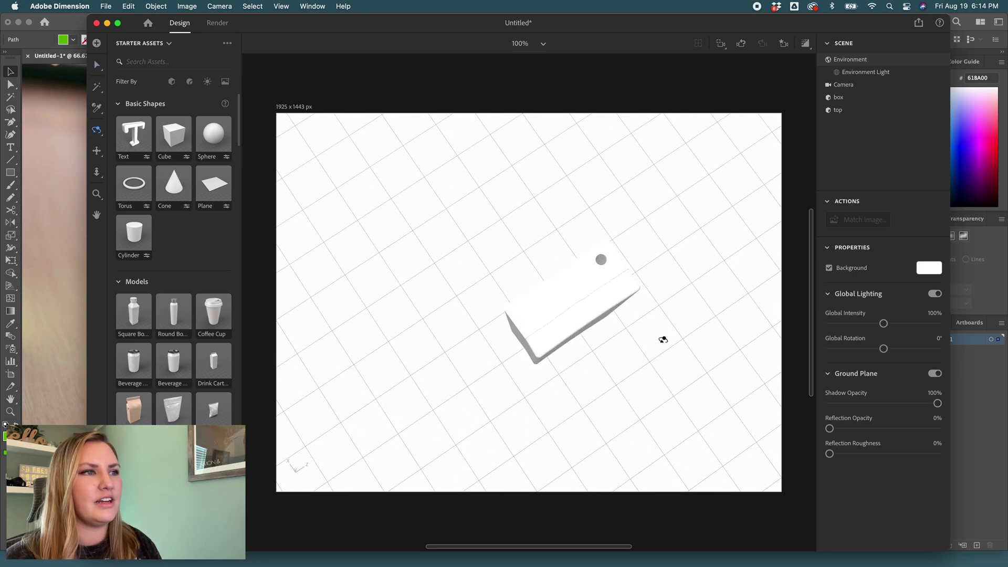
left_click(96, 64)
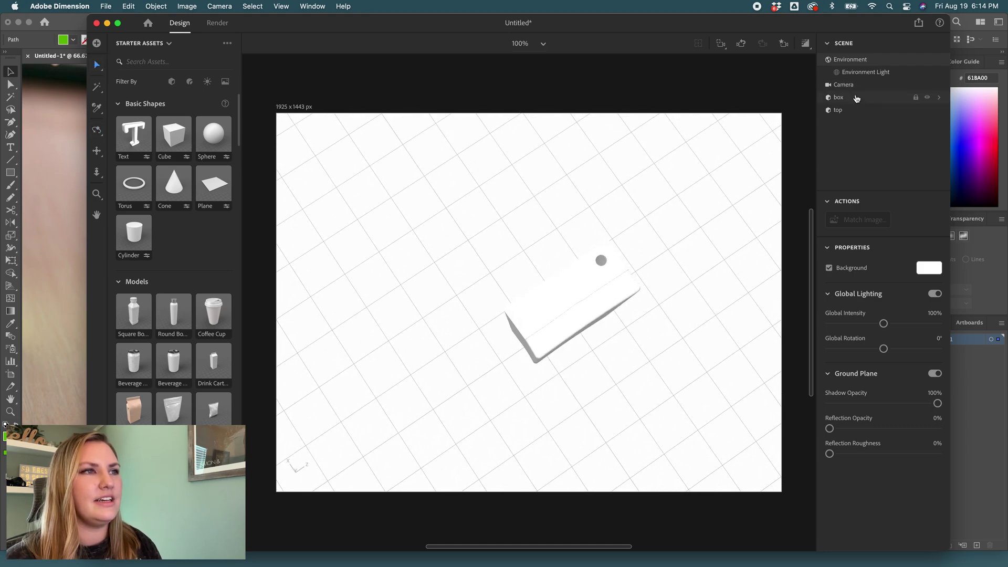
left_click(839, 97)
left_click(856, 110, "shift")
left_click(910, 219)
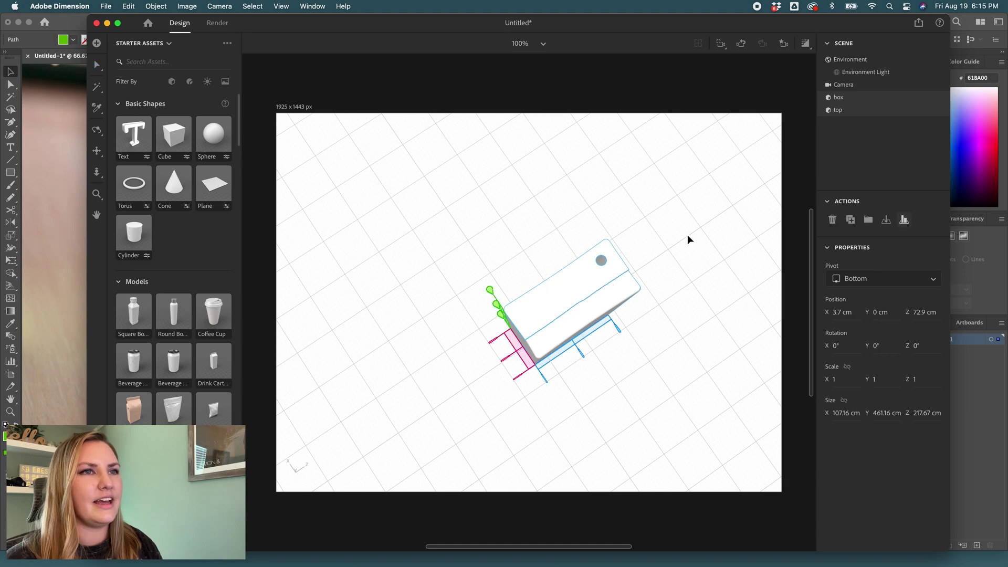
left_click(490, 344)
left_click(648, 261)
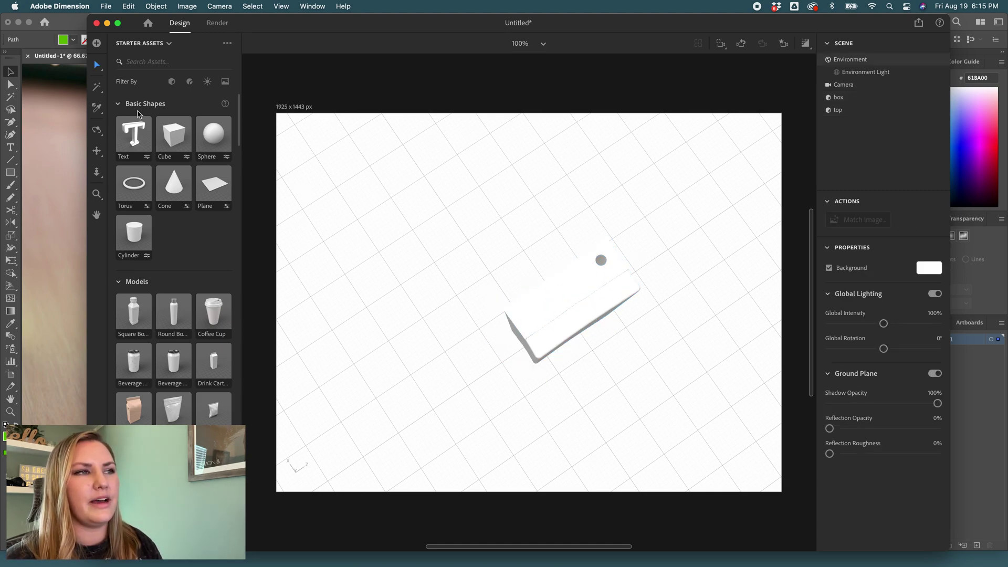
Step: Lower the top piece onto the box at Y 457.4 cm, then nudge it to X -6.2 cm and fine-tune its Z position
left_click(97, 130)
left_click_drag(416, 310, 808, 115)
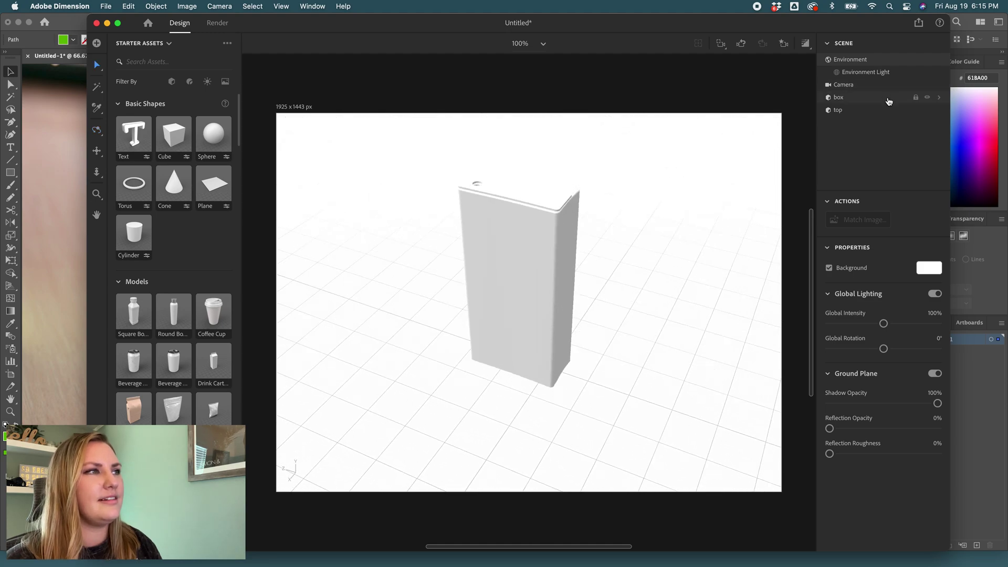
left_click(838, 109)
left_click_drag(493, 212, 498, 209)
left_click_drag(519, 129, 522, 134)
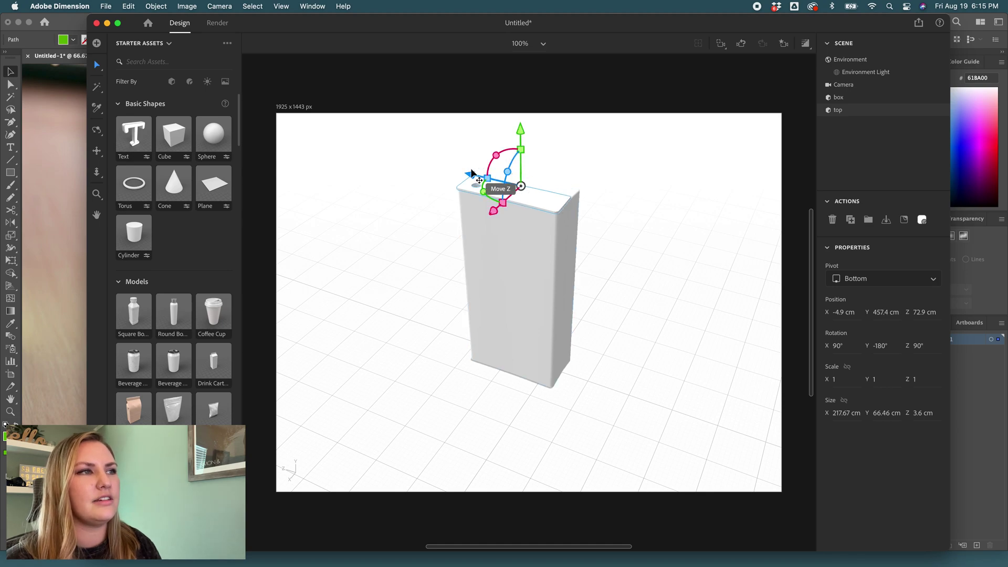
left_click_drag(470, 174, 473, 171)
middle_click_drag(636, 207, 634, 207)
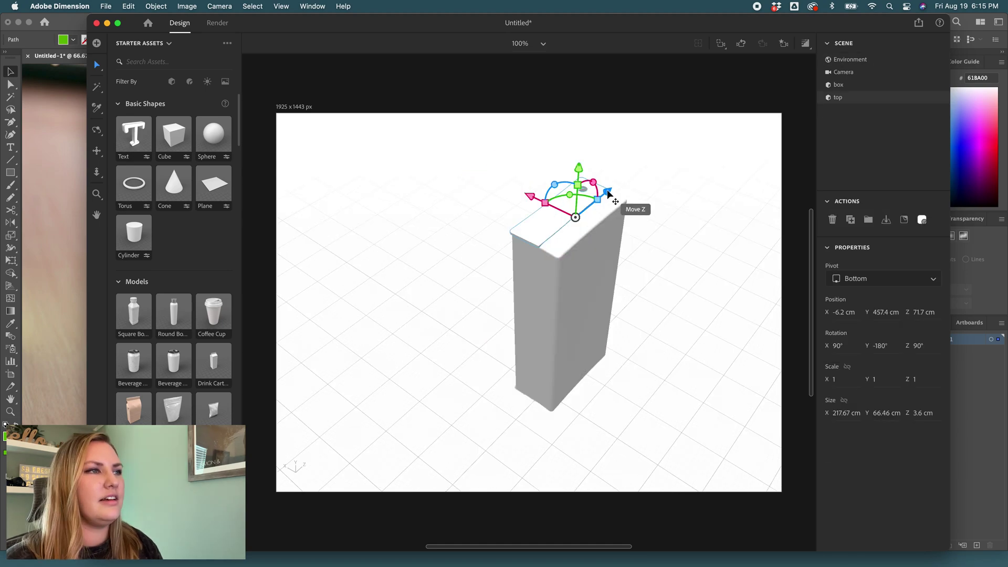
left_click_drag(608, 192, 609, 197)
left_click(656, 222)
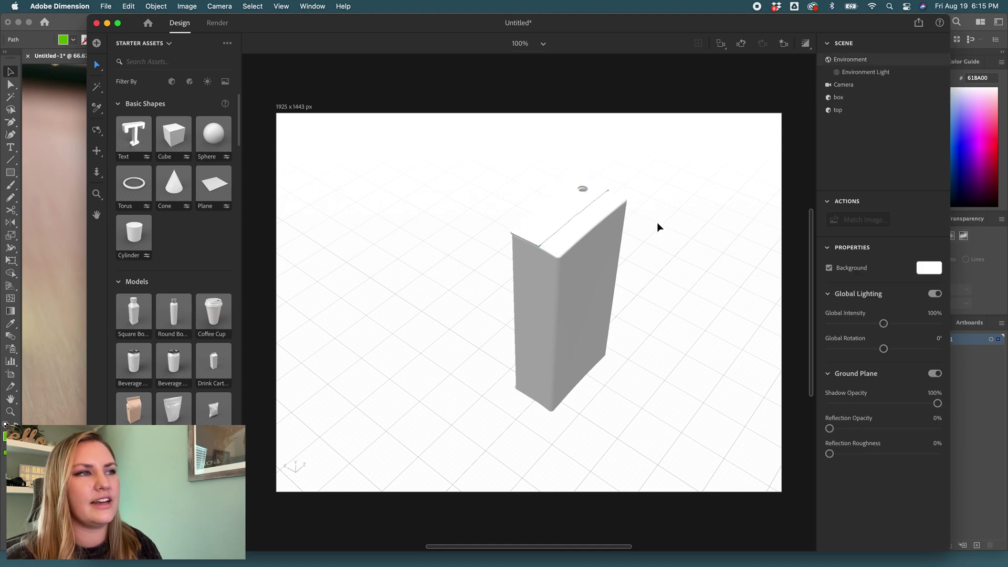
Step: Place the larger side flap, named "side-flap-1", on the box's narrow side, rotated to Z 90°, aligned with the top and lowered to Y 433.6 cm
left_click_drag(545, 355, 573, 245)
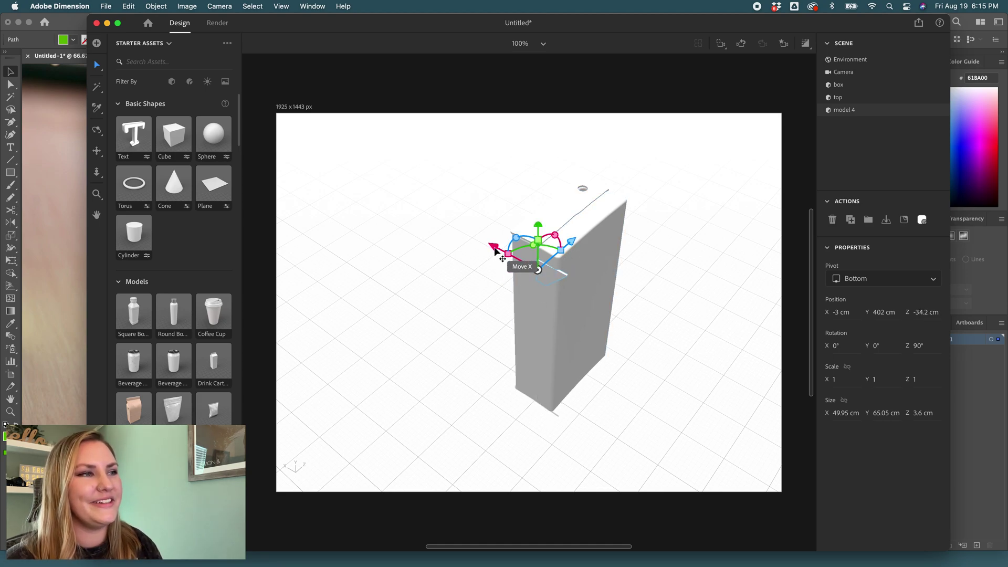
left_click(516, 265)
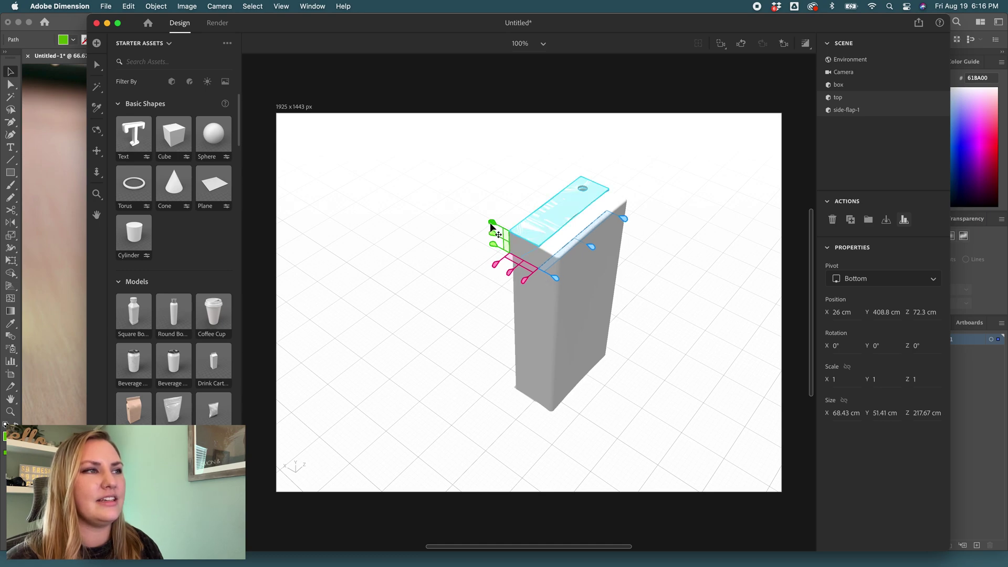
left_click(866, 110)
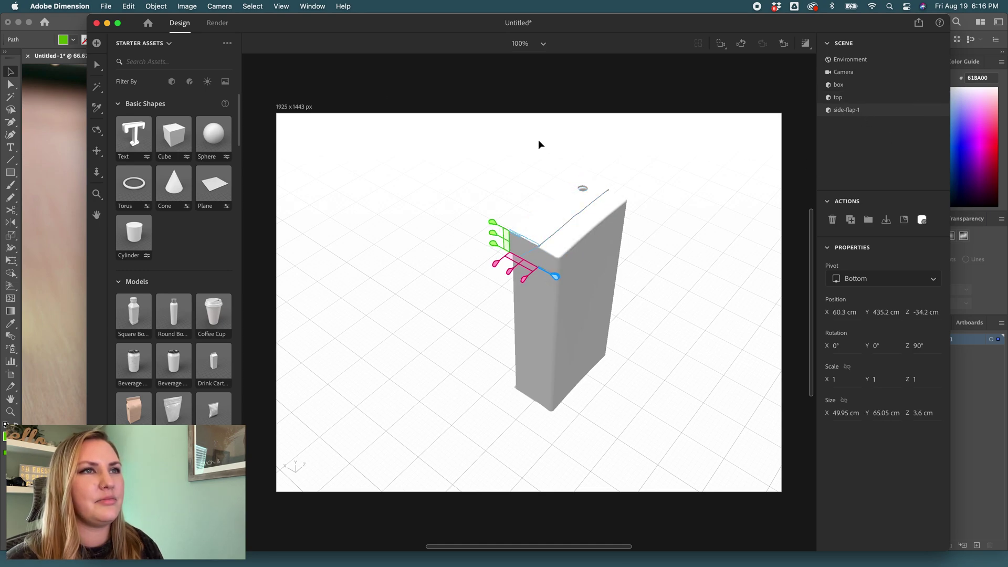
key("v")
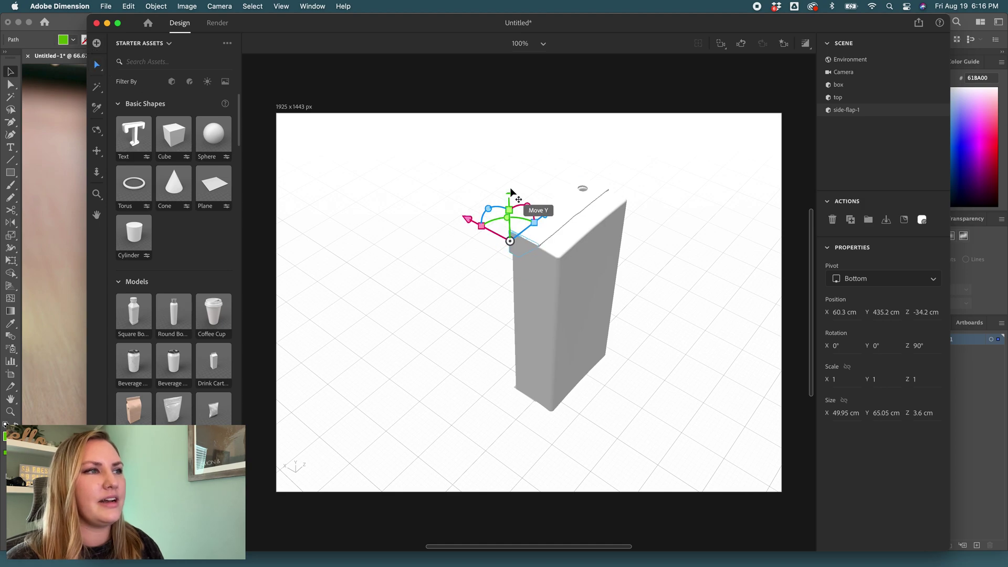
left_click_drag(509, 197, 508, 196)
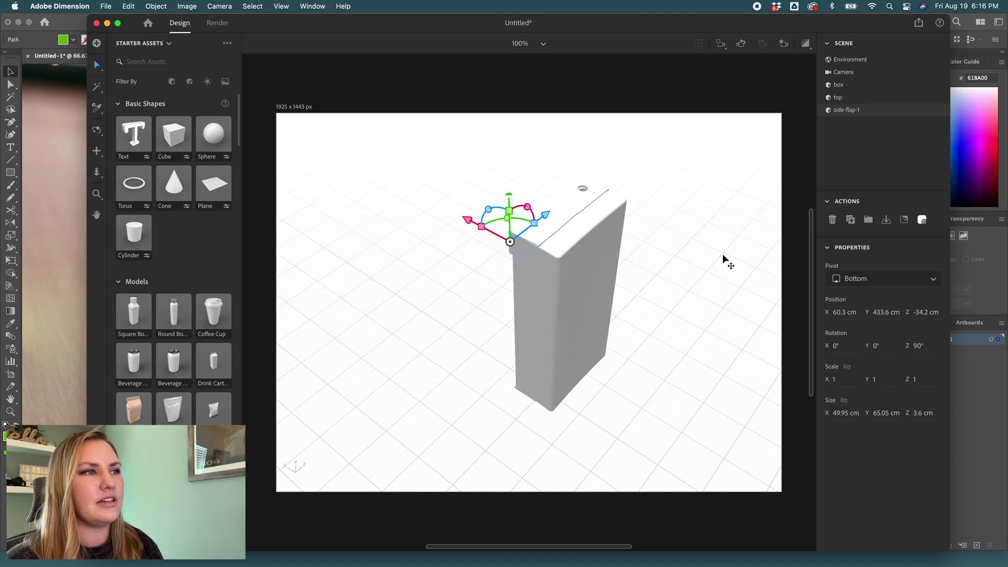
left_click(718, 253)
Step: Bring in the smaller side flap, rotate it to Y 180°, Z 90° and move it to X -31.2 cm on the box's narrow side
left_click_drag(719, 253, 519, 223)
left_click(97, 130)
left_click_drag(433, 390, 519, 260)
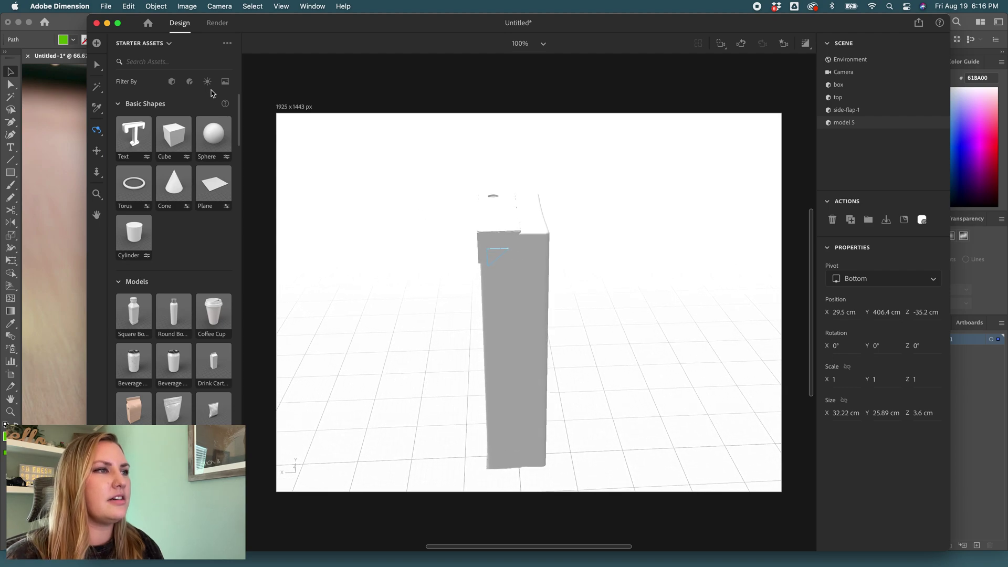
left_click(96, 67)
left_click_drag(468, 237, 534, 299)
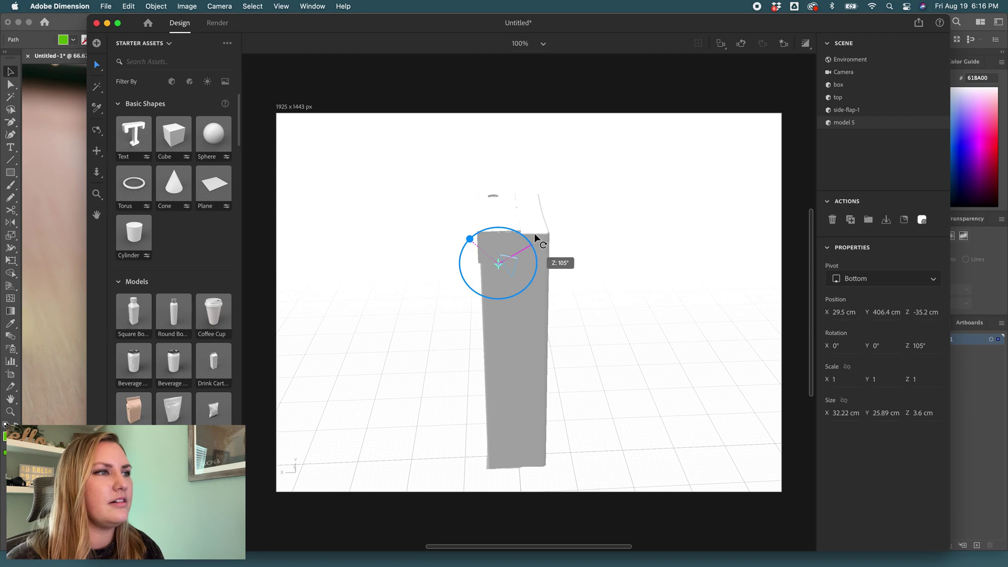
key("ctrl+Up")
left_click(646, 260)
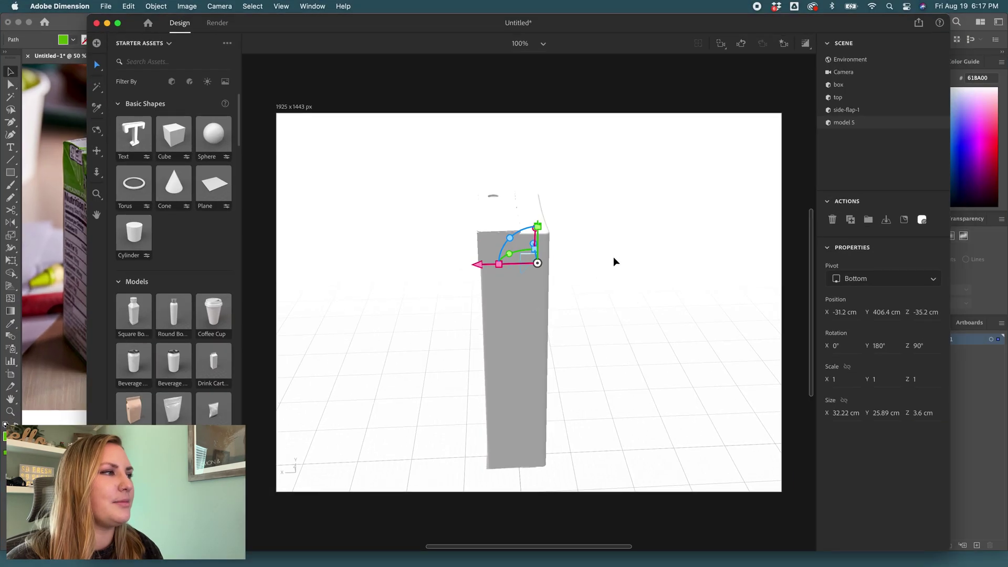
Step: Turn side-flap-1 around to Y 180° and slide it along X back under the top's short edge
left_click(493, 243)
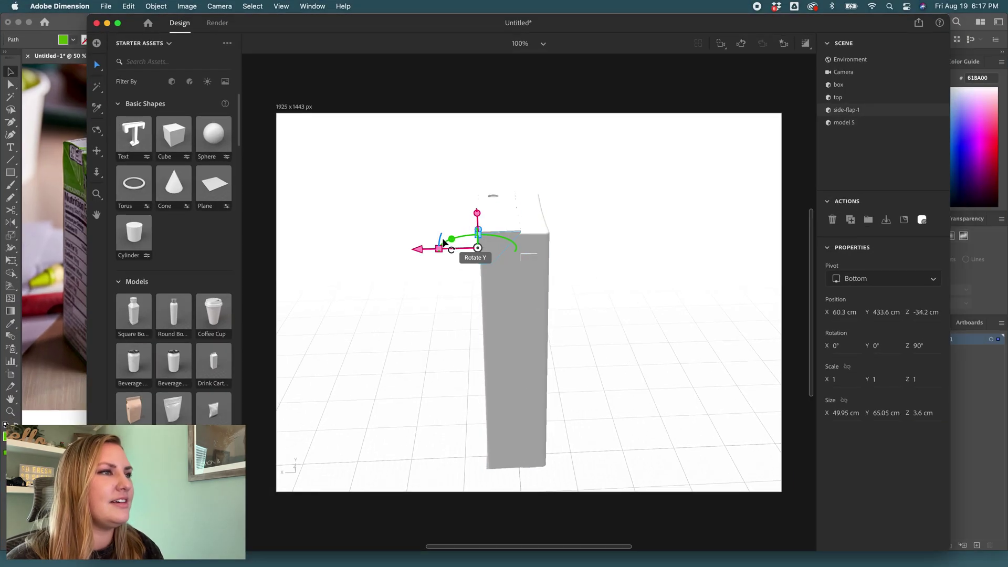
left_click_drag(444, 237, 527, 261)
left_click_drag(419, 250, 468, 254)
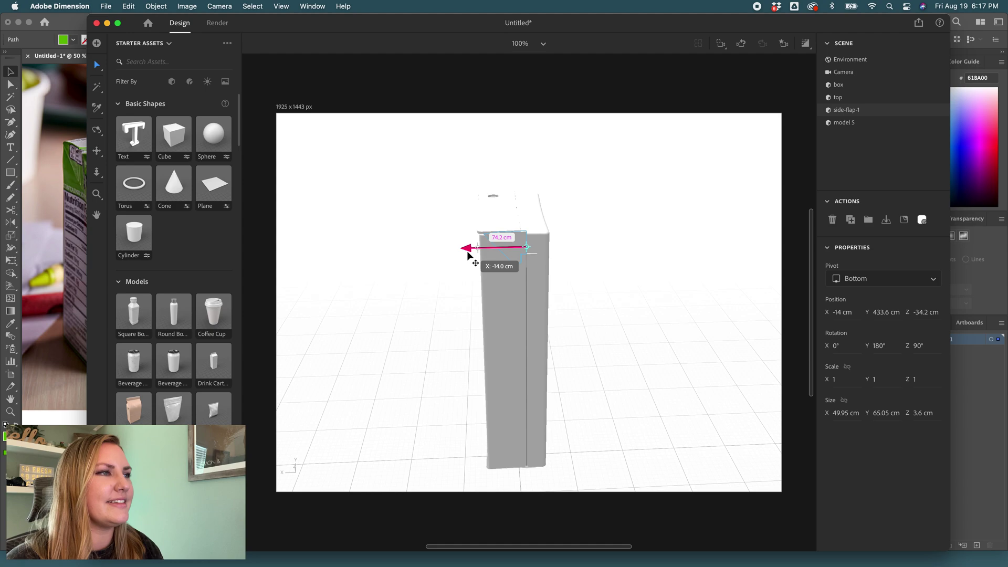
Step: Raise the smaller side flap to Y 442.4 cm near the box's upper edge and check its fit from the long side
scroll(503, 209, "up", 3)
left_click_drag(565, 198, 566, 198)
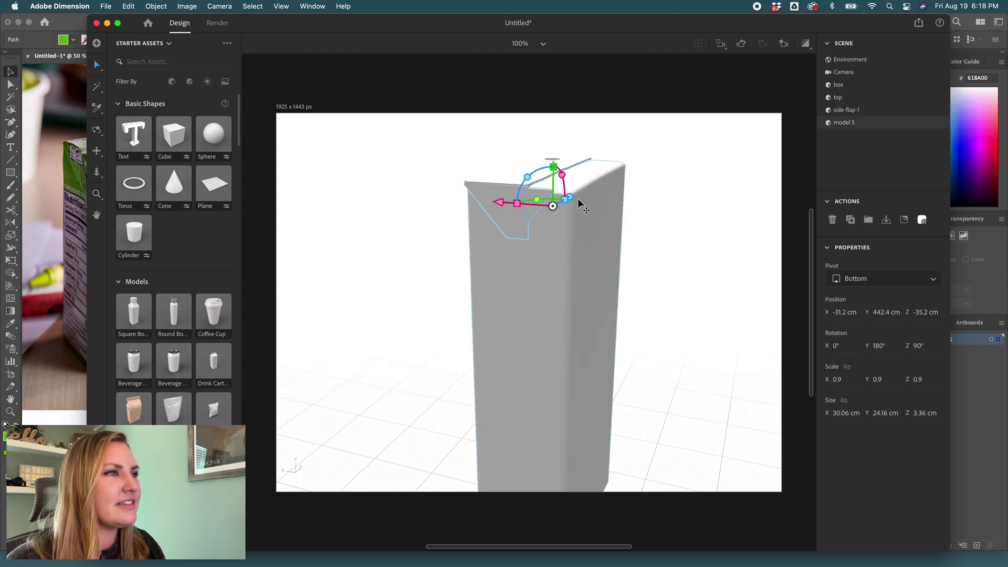
left_click(96, 130)
left_click_drag(675, 317, 563, 319)
left_click(96, 66)
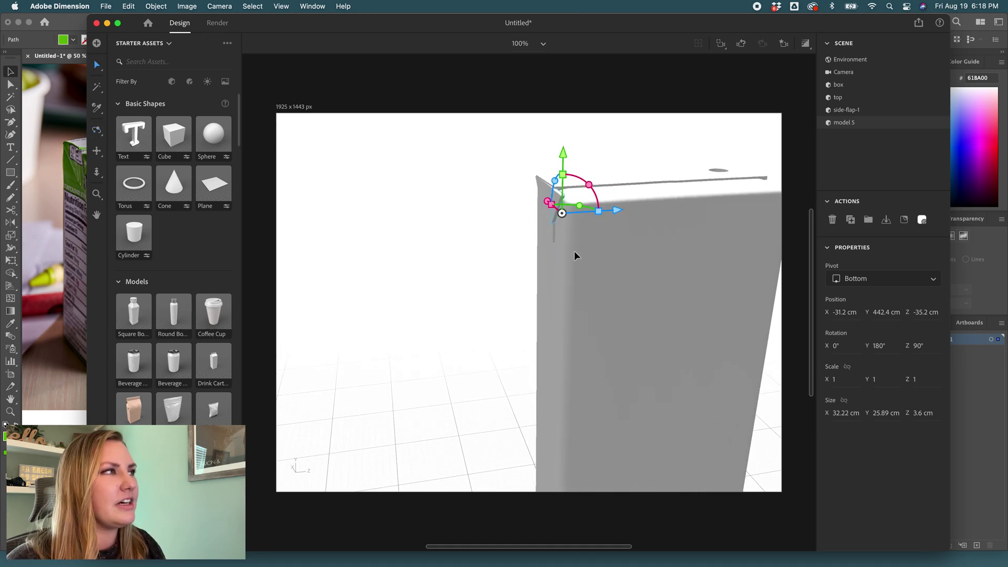
Step: Switch to Illustrator to examine the flaps on the reference juice box photo, and return to Dimension
left_click(74, 288)
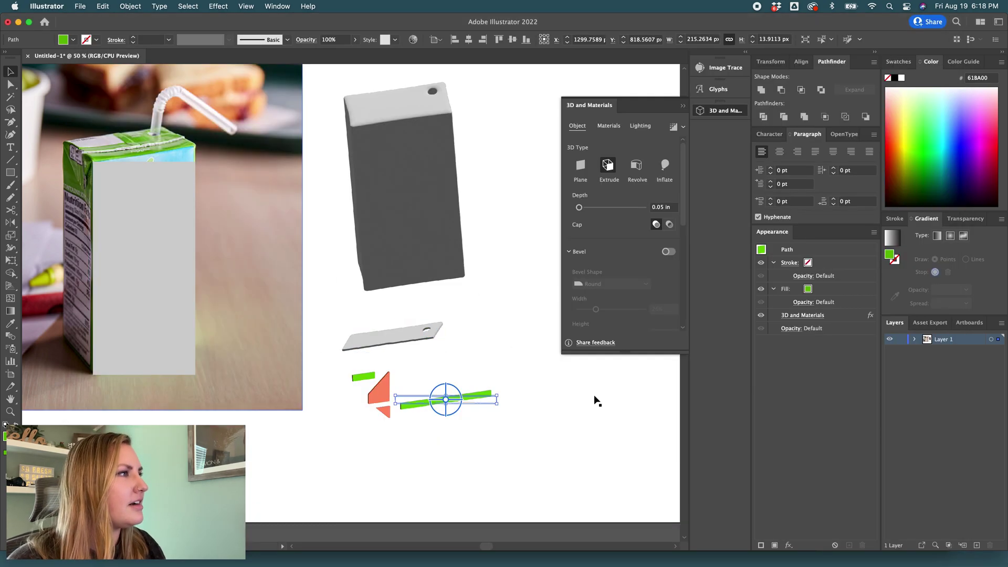
key("ctrl+Up")
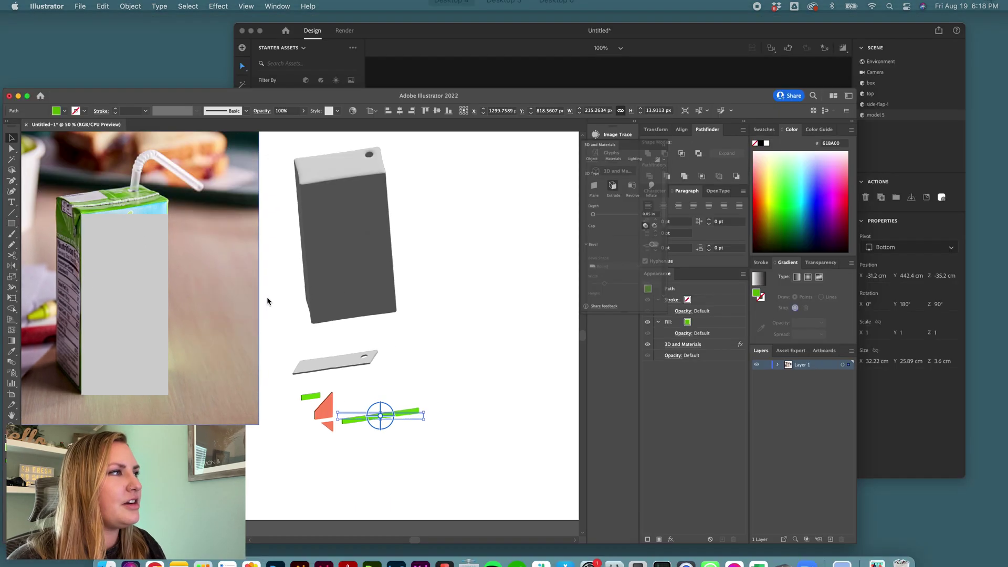
left_click(749, 241)
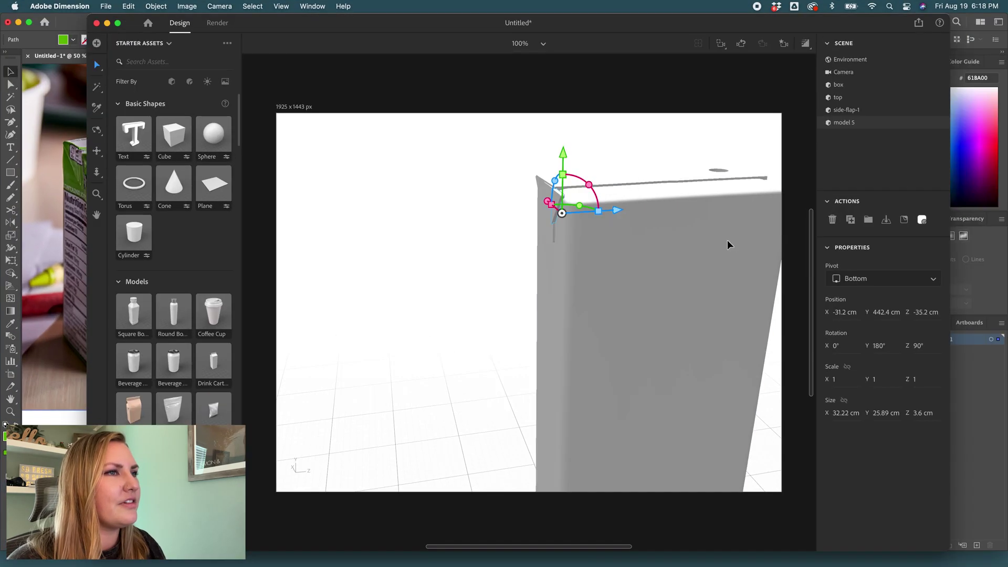
Step: Nudge the smaller side flap along Z to fit against the box's narrow side next to side-flap-1
left_click_drag(617, 211, 608, 214)
left_click(541, 194)
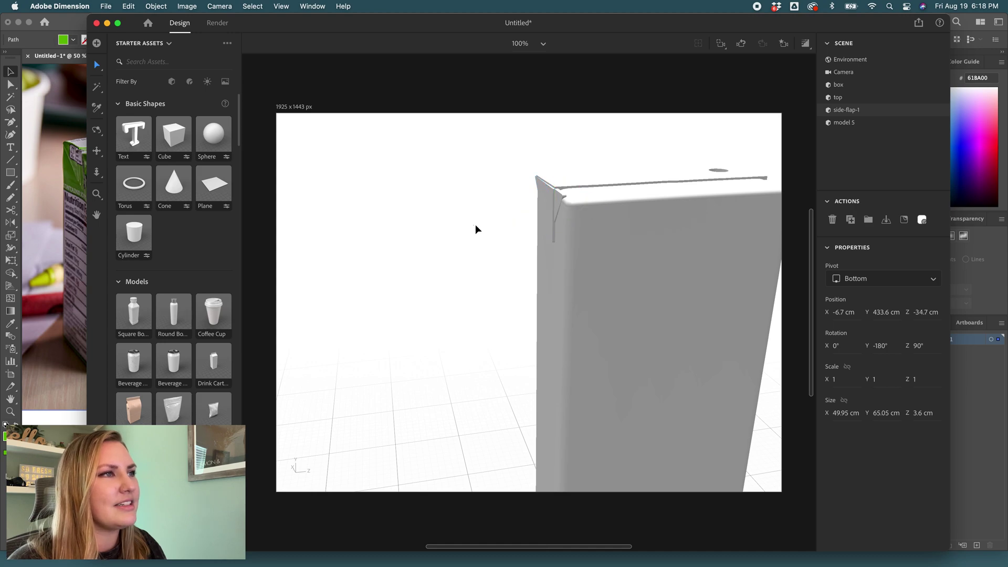
left_click(476, 225)
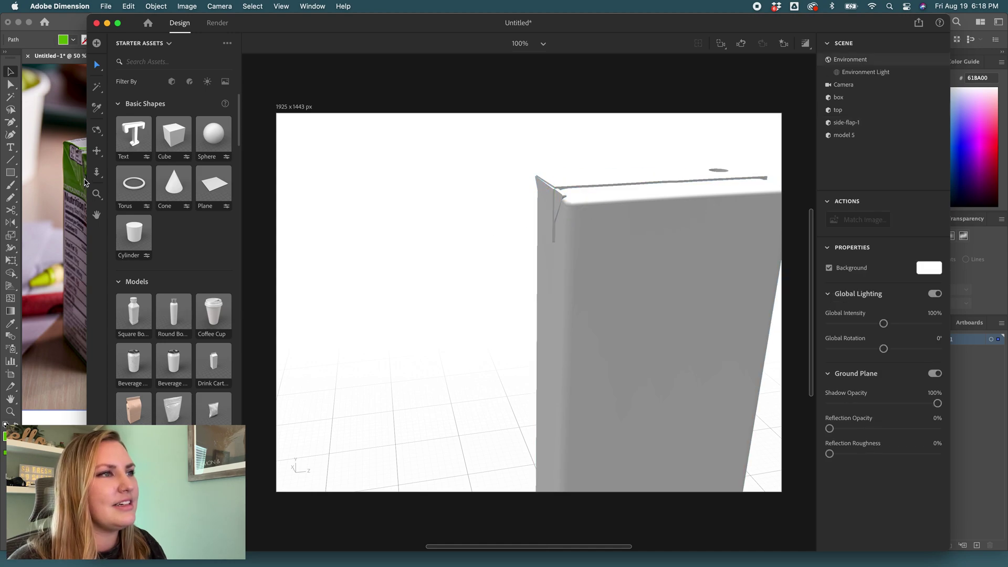
Step: Slide side-flap-1 and side-flap-2 together along X to 6.2 cm beneath the top's short edge
left_click(97, 130)
left_click_drag(456, 309, 504, 327)
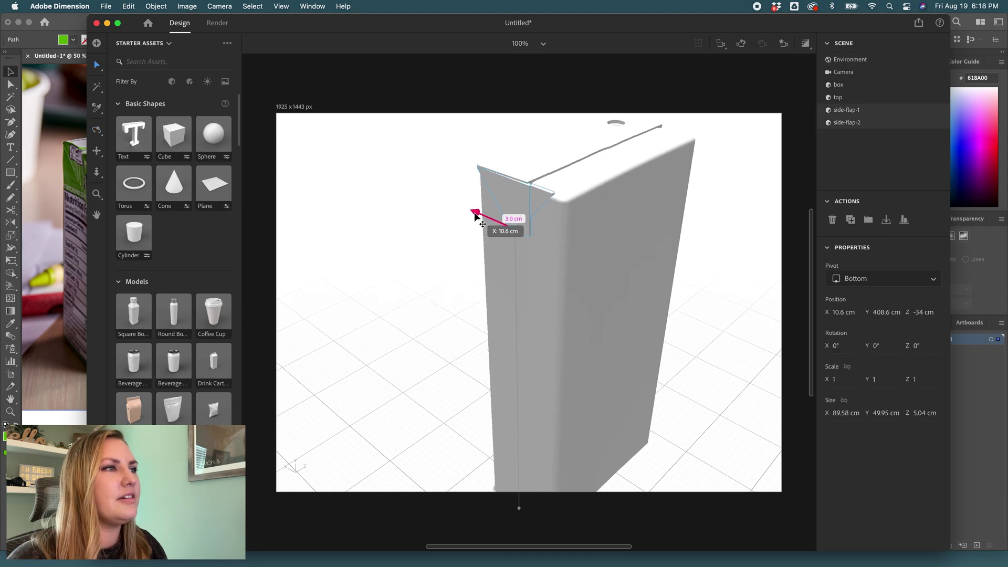
left_click_drag(476, 217, 478, 219)
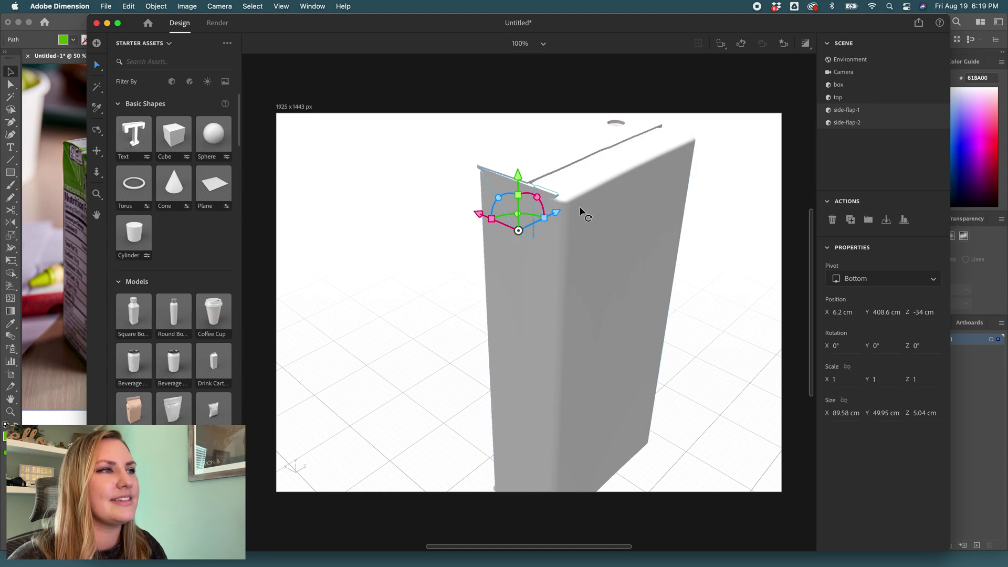
Step: Resize the top piece to 220.01 cm in X and 5.88 cm in Z, and nudge it along Z over the box
key("1")
left_click_drag(580, 211, 494, 221)
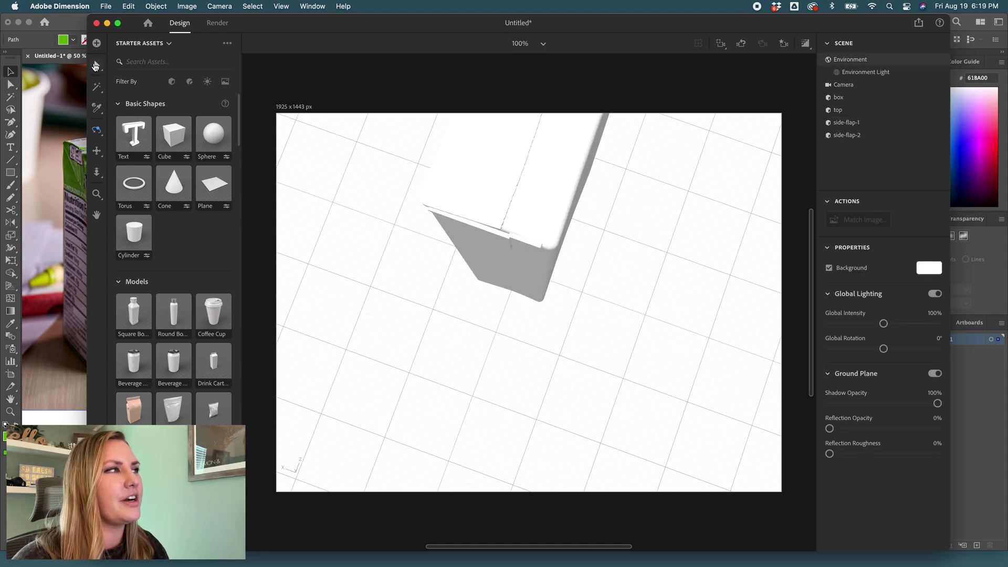
left_click(490, 189)
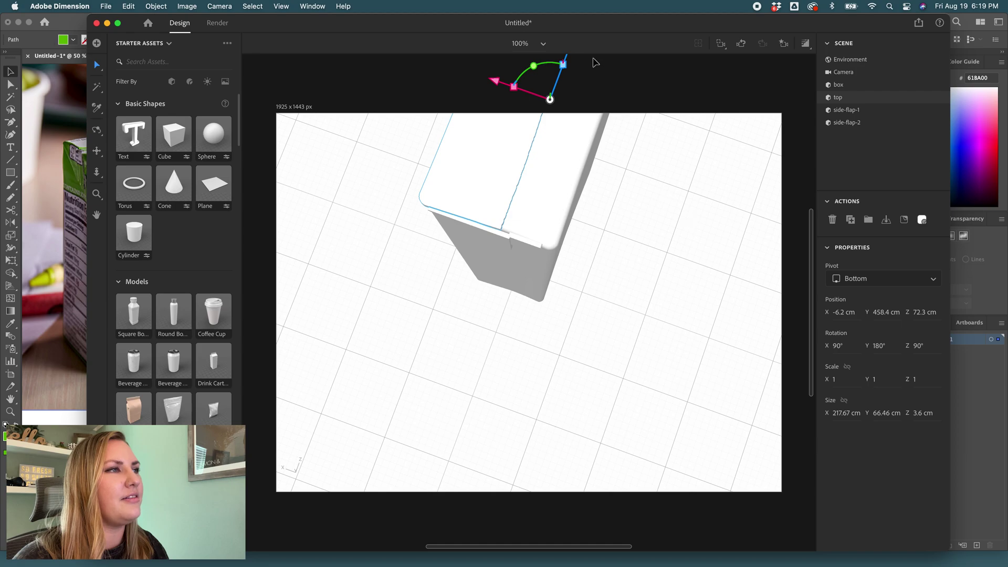
scroll(652, 211, "down", 5)
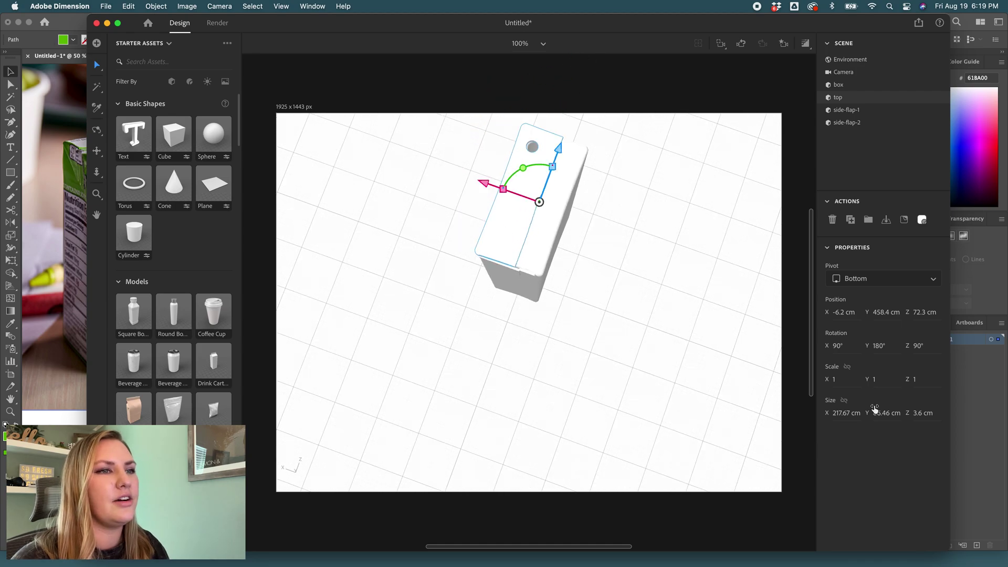
left_click(897, 414)
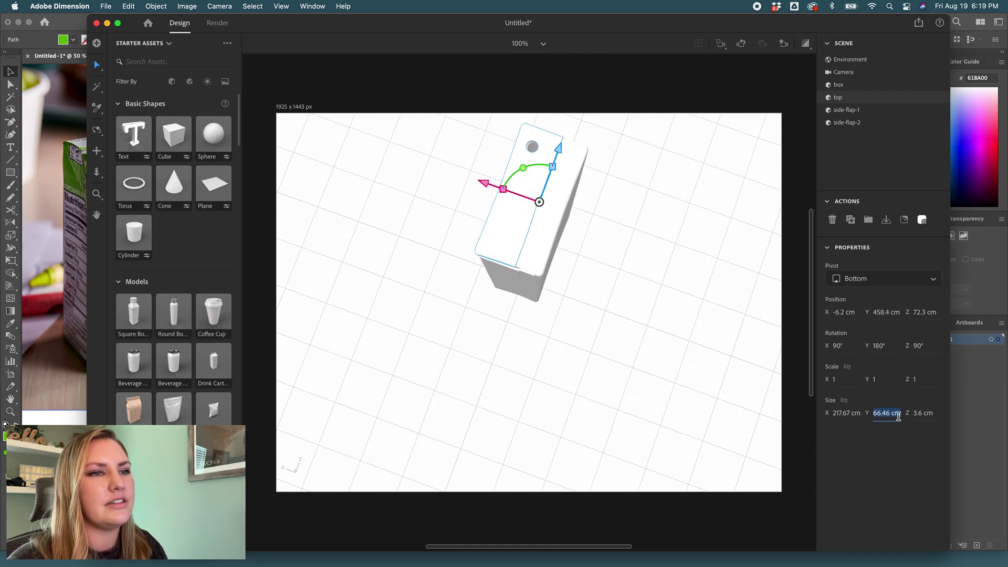
type("68")
key("Return")
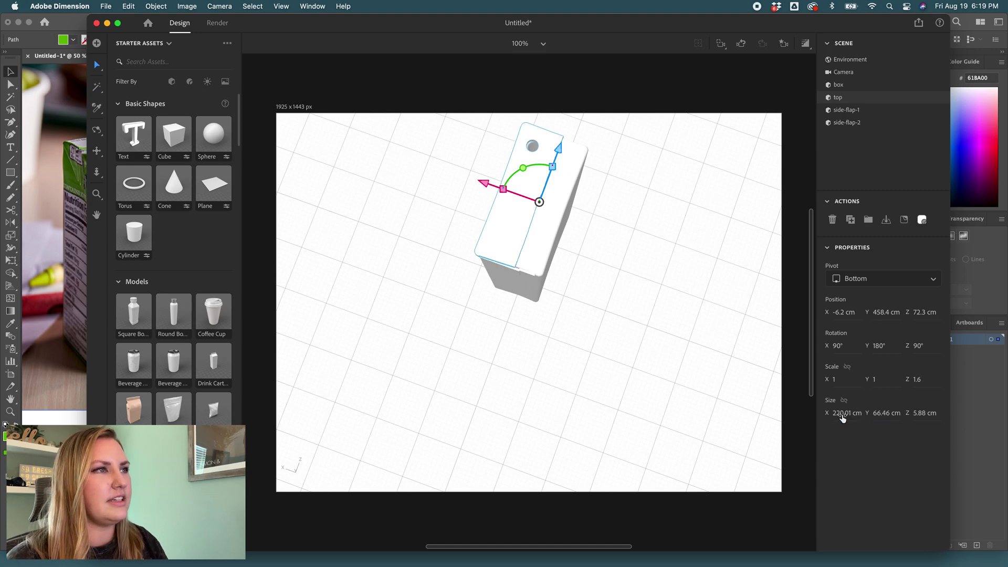
left_click_drag(560, 149, 559, 151)
left_click(652, 245)
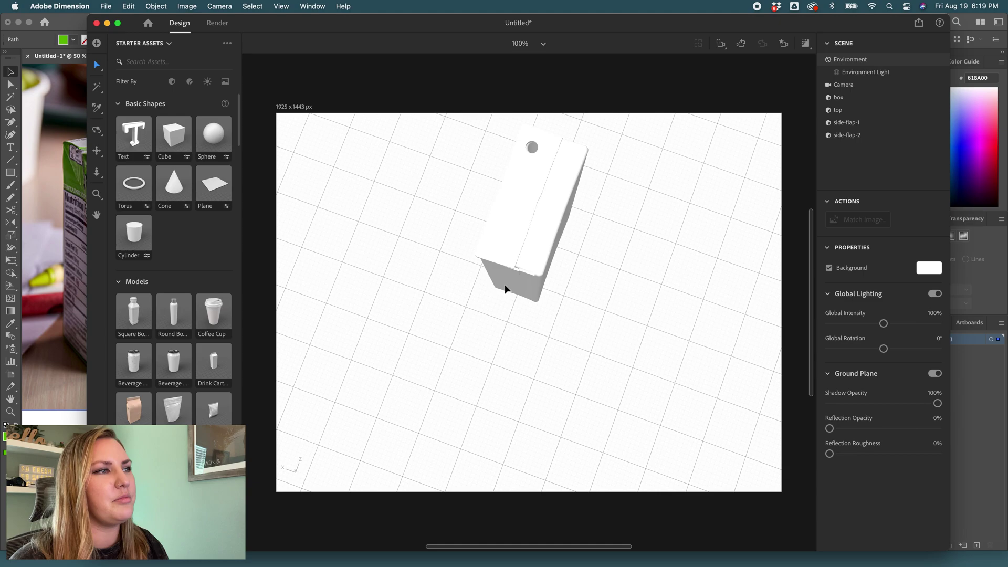
Step: Nudge the top piece along X to line it up with the box's upper edges
left_click(97, 133)
left_click_drag(596, 299, 599, 229)
key("v")
left_click(525, 245)
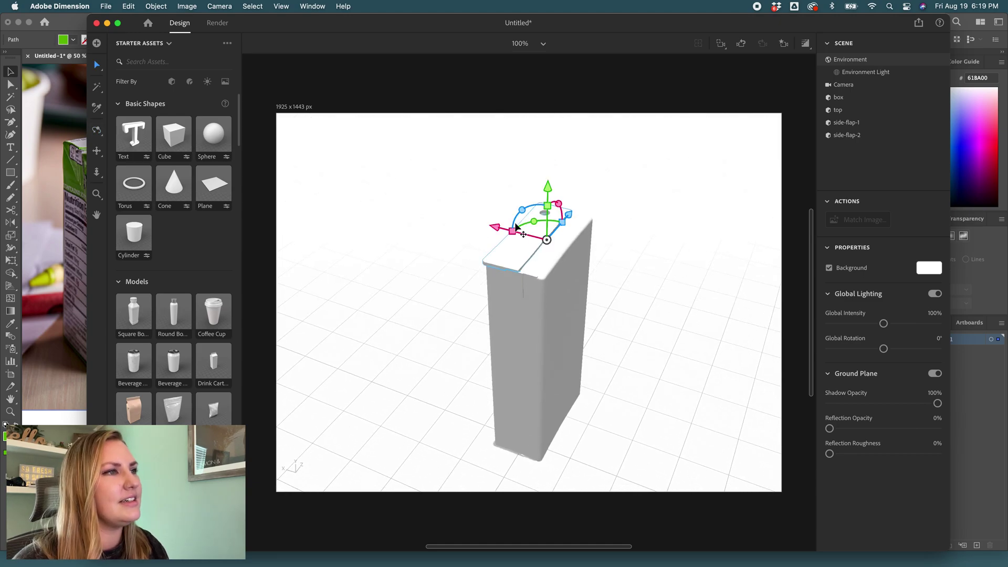
left_click_drag(505, 226, 501, 232)
left_click(468, 241)
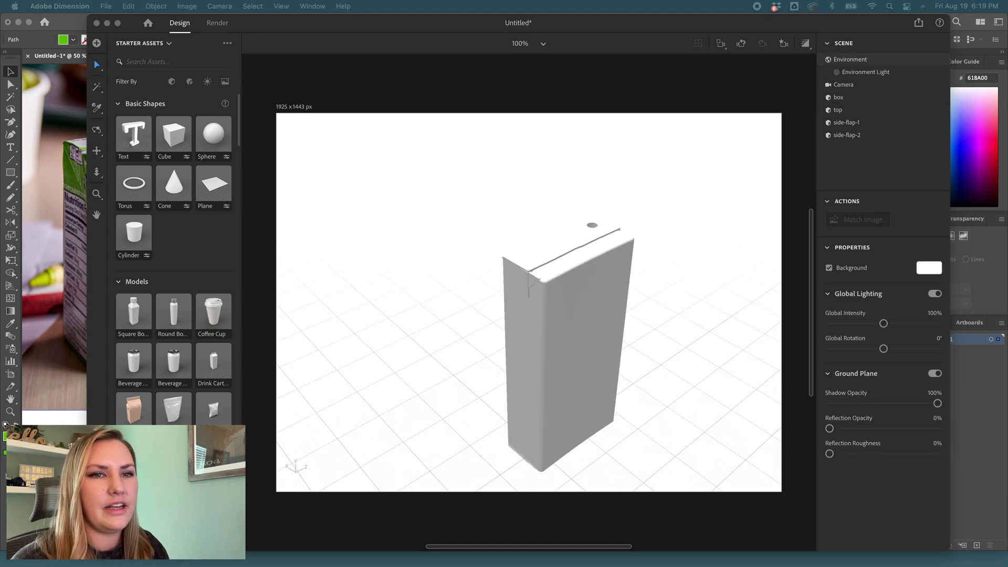
Step: Lay the long strip flat on the box at X rotation 89° and position it at X -16.1, Y 459.5, Z 71.1 cm
left_click_drag(474, 361, 604, 288)
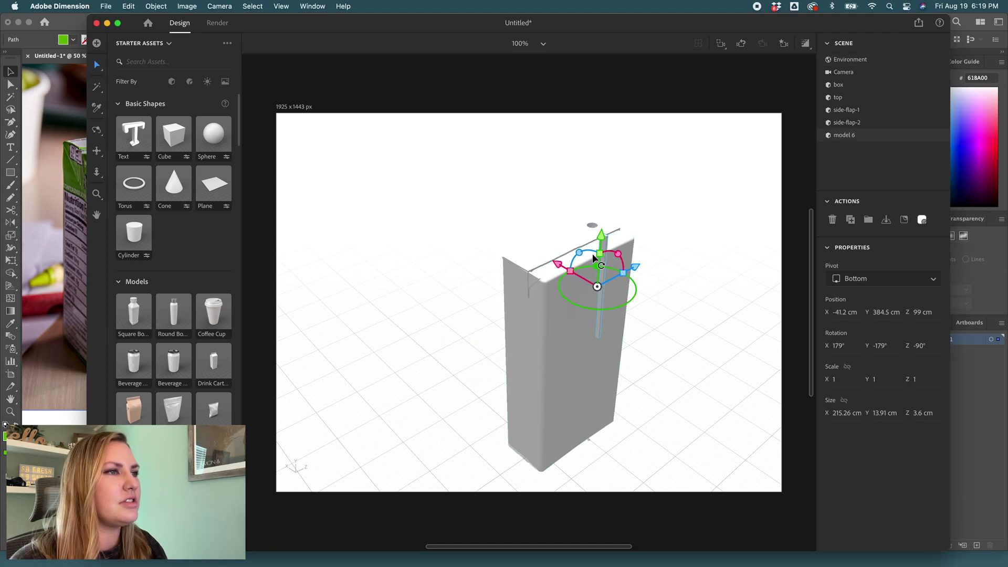
left_click_drag(580, 256, 579, 276)
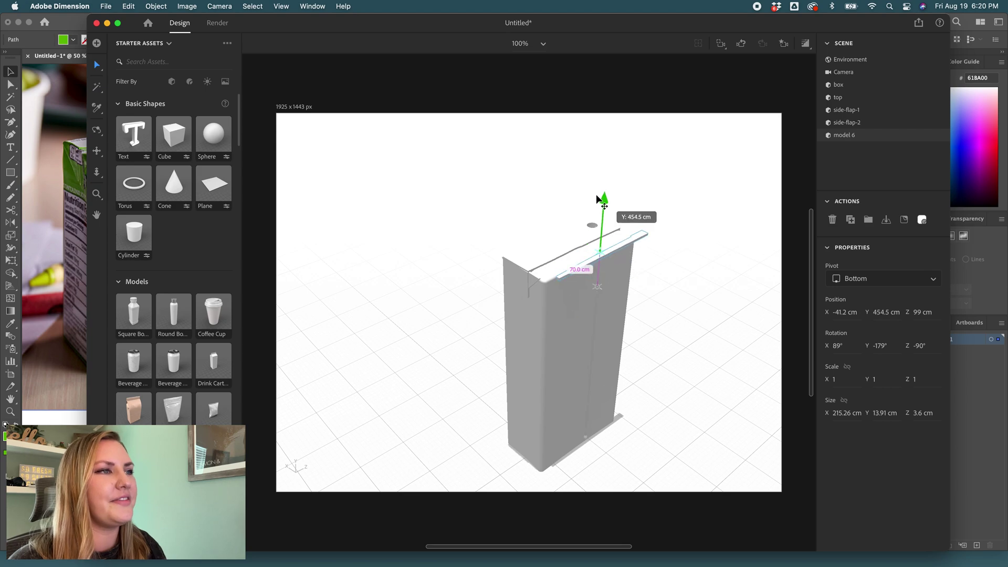
left_click_drag(588, 229, 557, 226)
left_click_drag(580, 199, 633, 234)
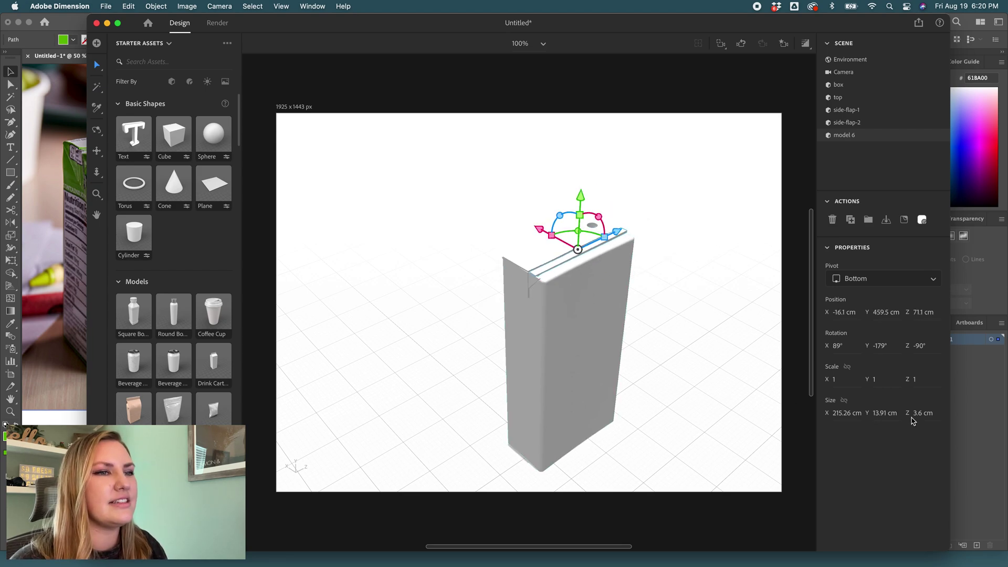
Step: Set the long strip's Y size to 22 cm and nudge it along X to -13.3 cm over the top's long edge
left_click(883, 413)
type("22")
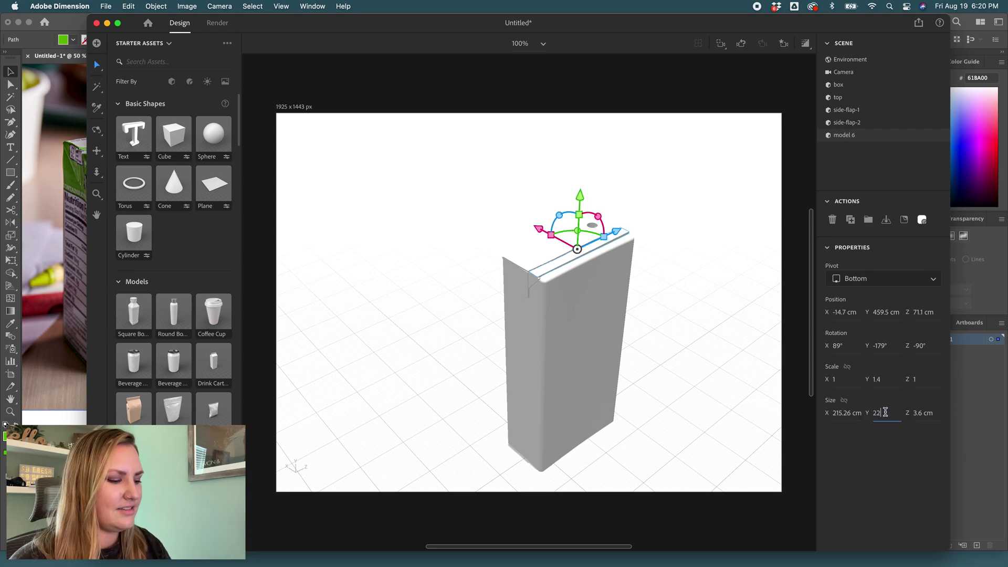
key("Return")
left_click_drag(538, 228, 540, 231)
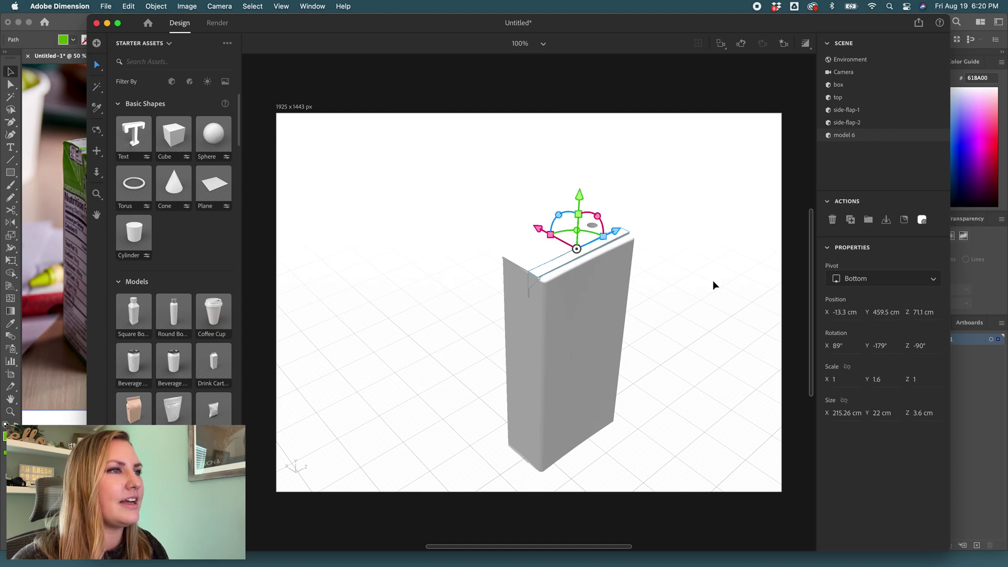
left_click(713, 283)
Step: Find the directional lights among the starter assets and add the 3-Point Light to the scene
scroll(182, 252, "down", 10)
scroll(183, 252, "down", 15)
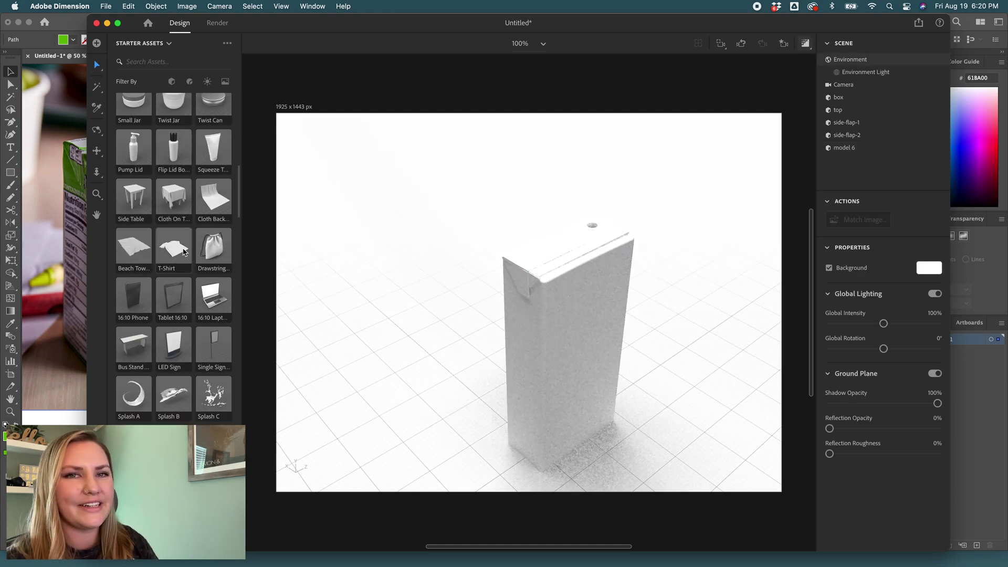
scroll(180, 251, "down", 10)
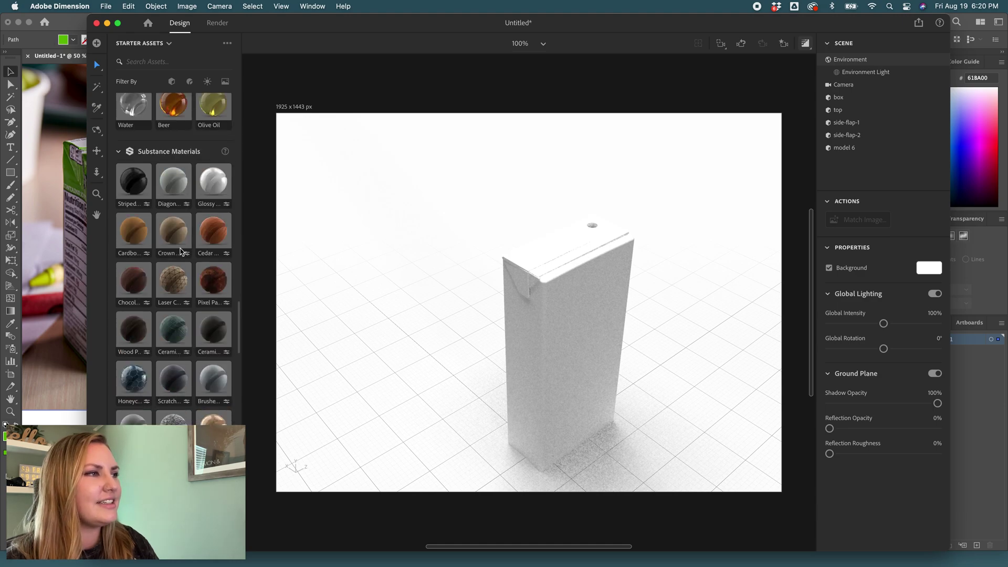
scroll(180, 251, "down", 15)
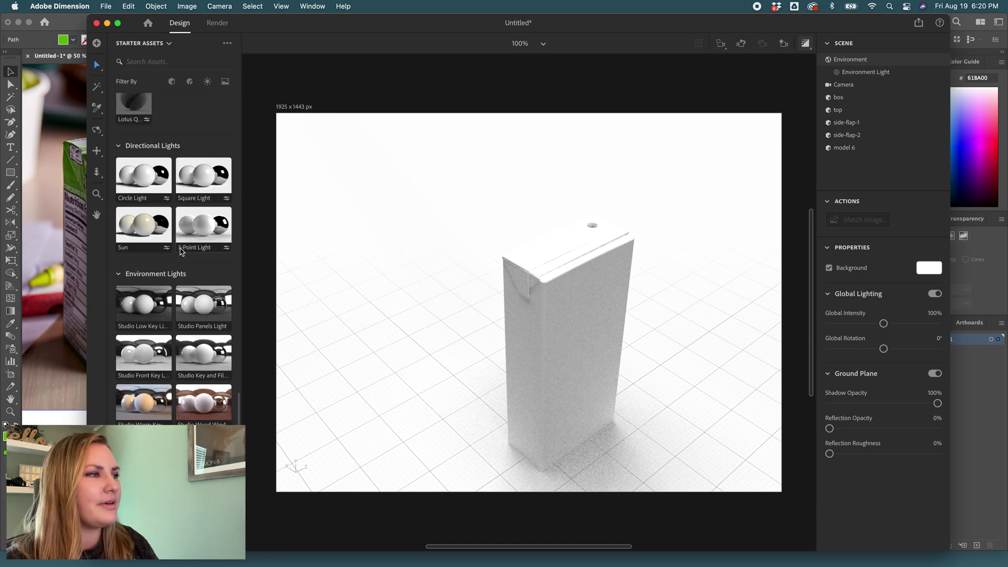
scroll(180, 253, "up", 8)
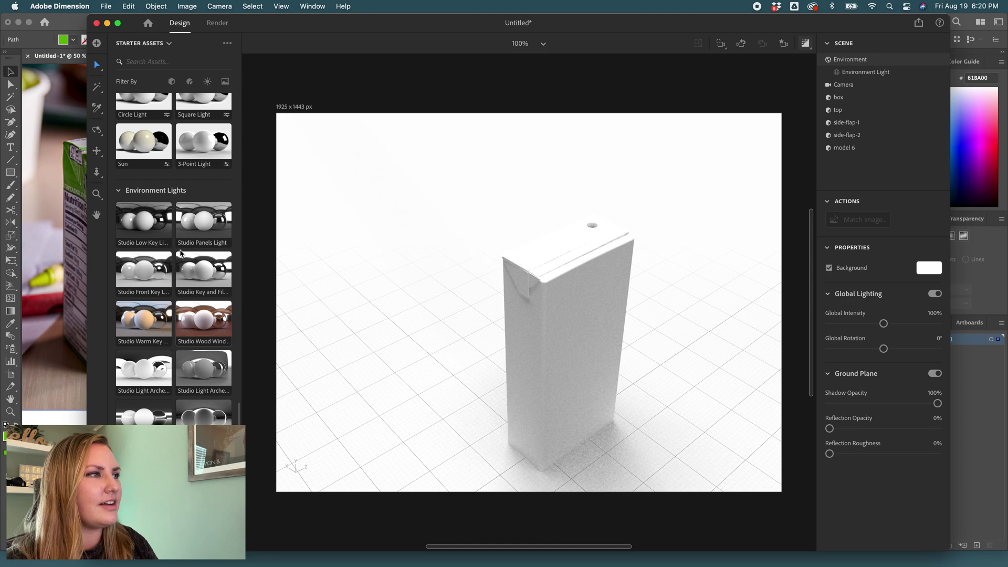
left_click_drag(202, 260, 402, 396)
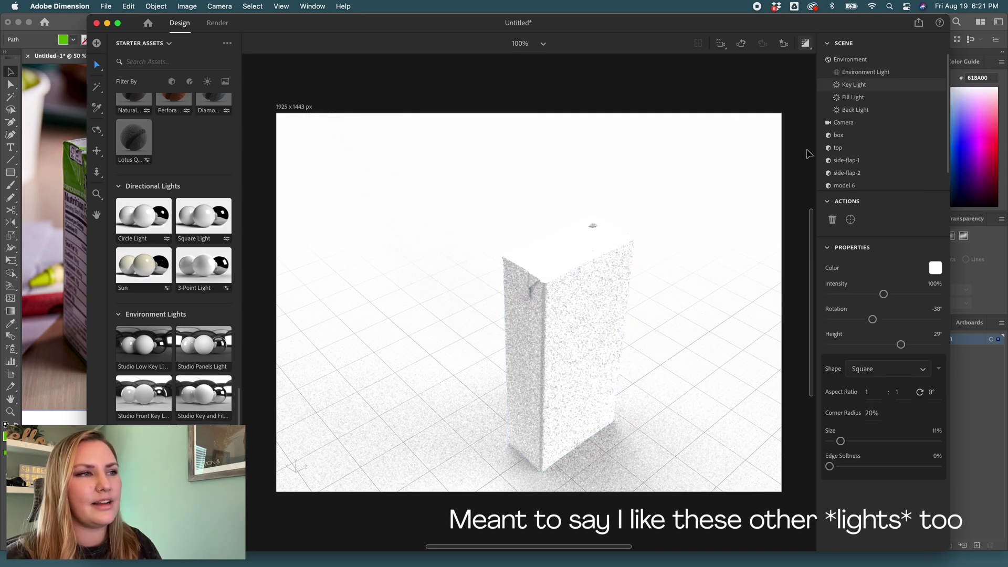
Step: Review the Fill Light settings and set the Environment Light intensity to 34%
left_click(856, 98)
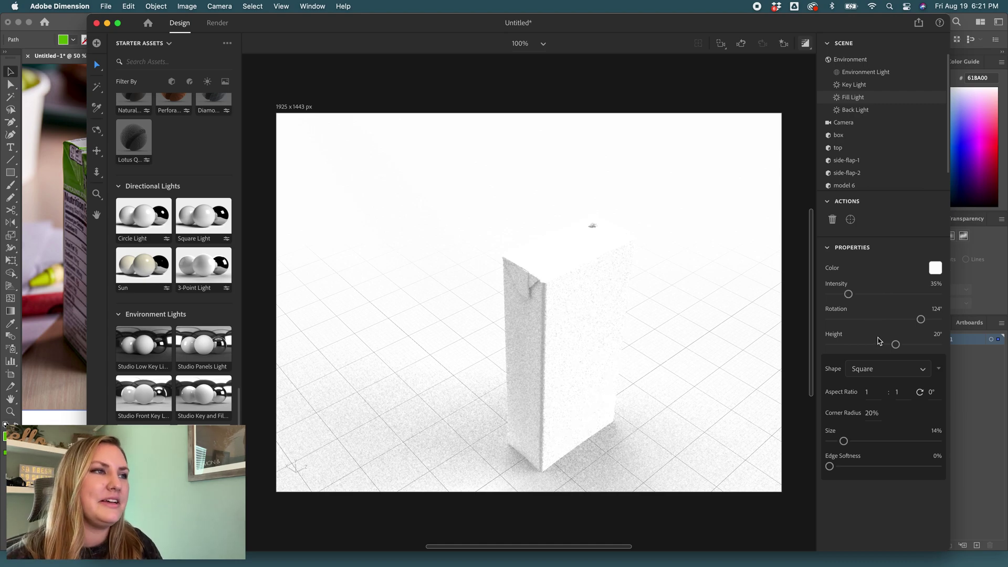
left_click(852, 71)
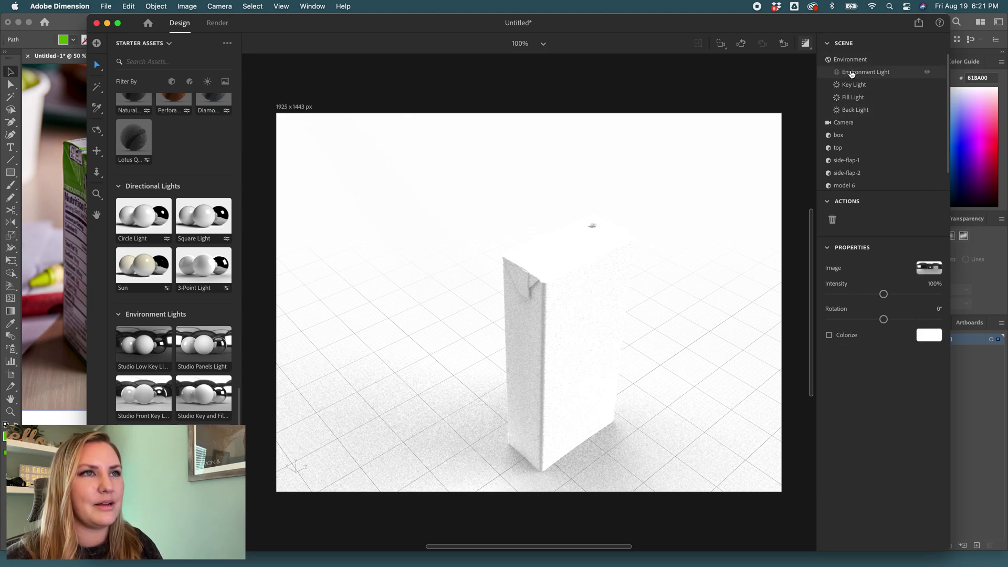
left_click_drag(879, 297, 850, 297)
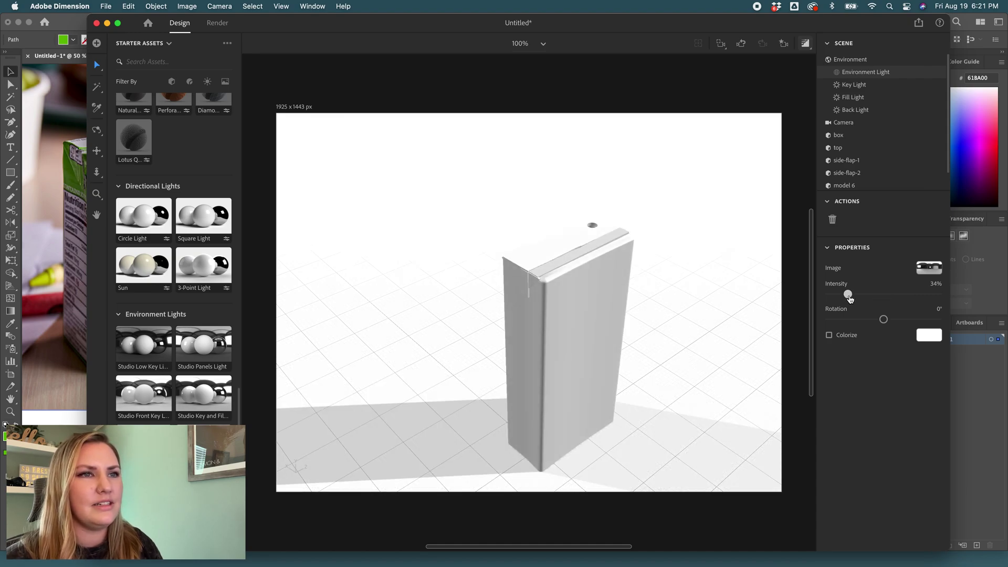
left_click_drag(850, 298, 849, 296)
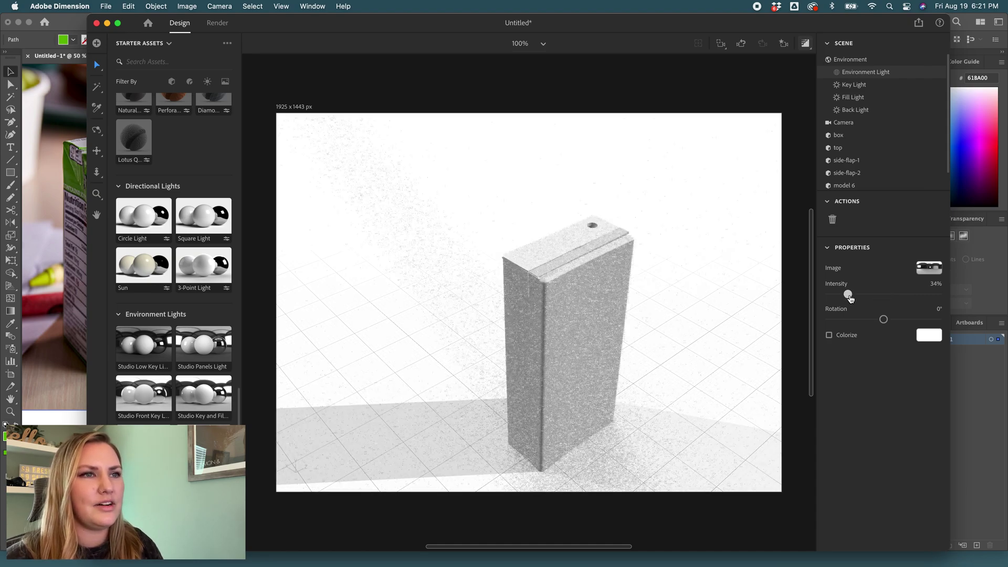
Step: Set the Key Light's intensity to 53% and its height to 49°
left_click(857, 88)
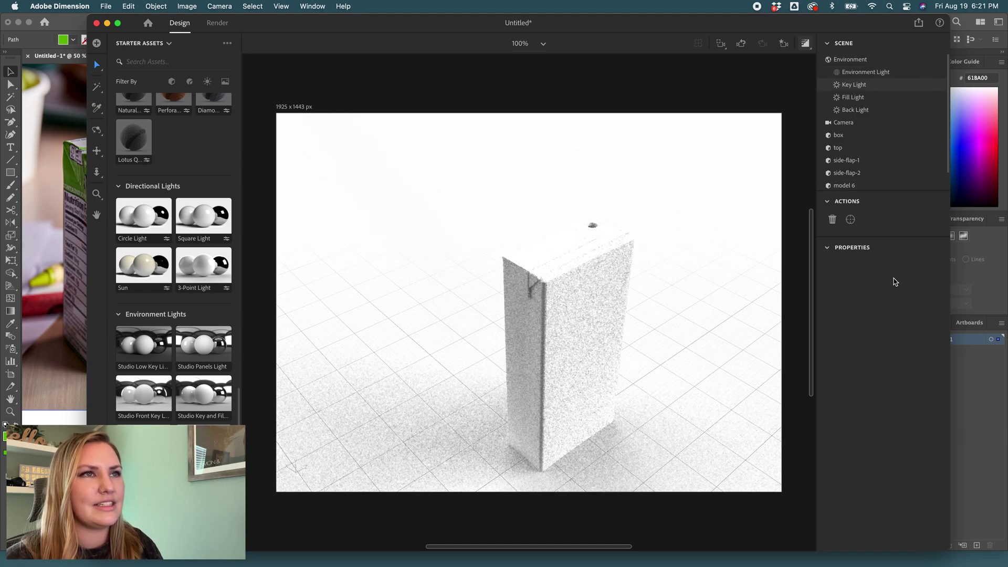
double_click(849, 294)
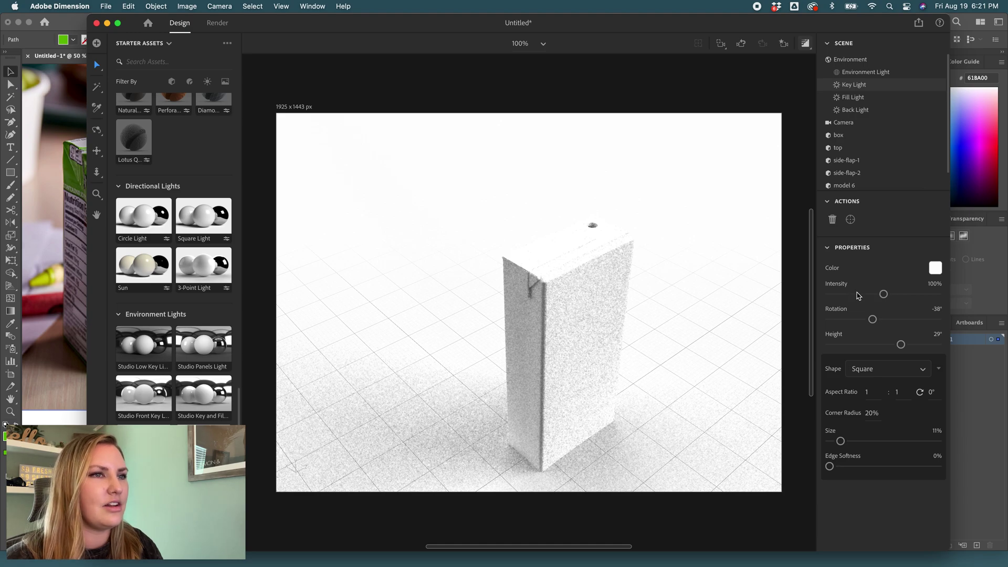
left_click_drag(883, 297, 860, 298)
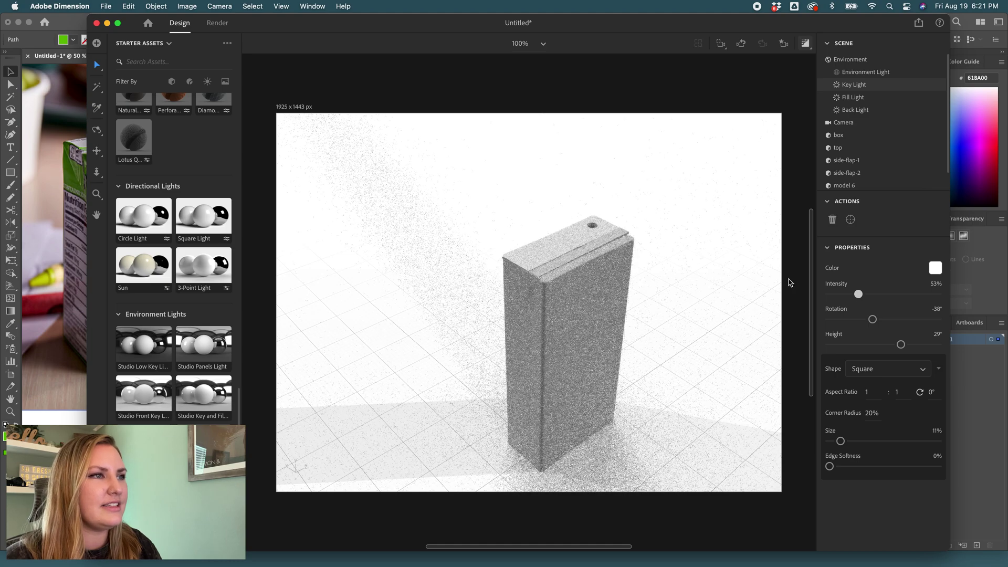
left_click_drag(901, 344, 913, 348)
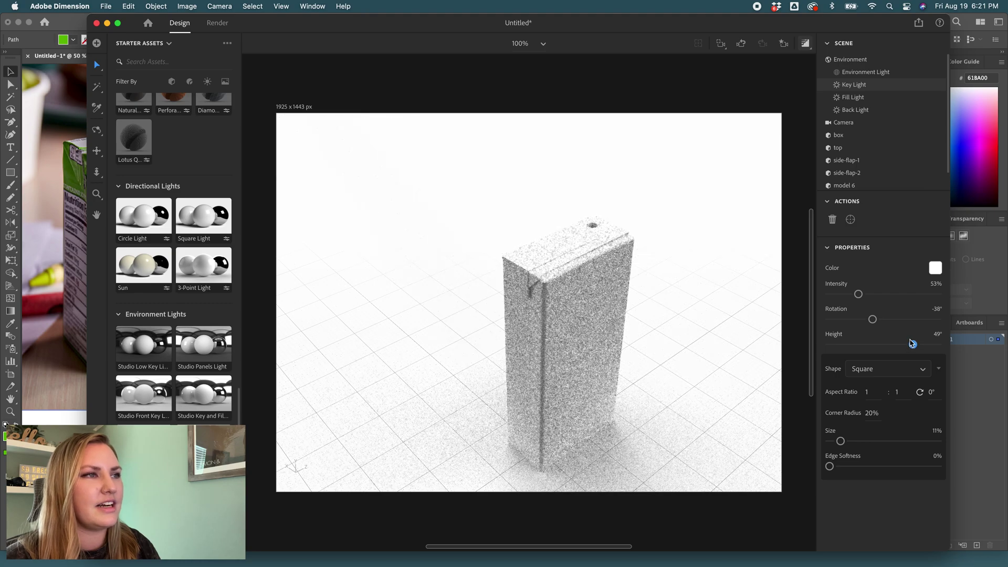
left_click(848, 298)
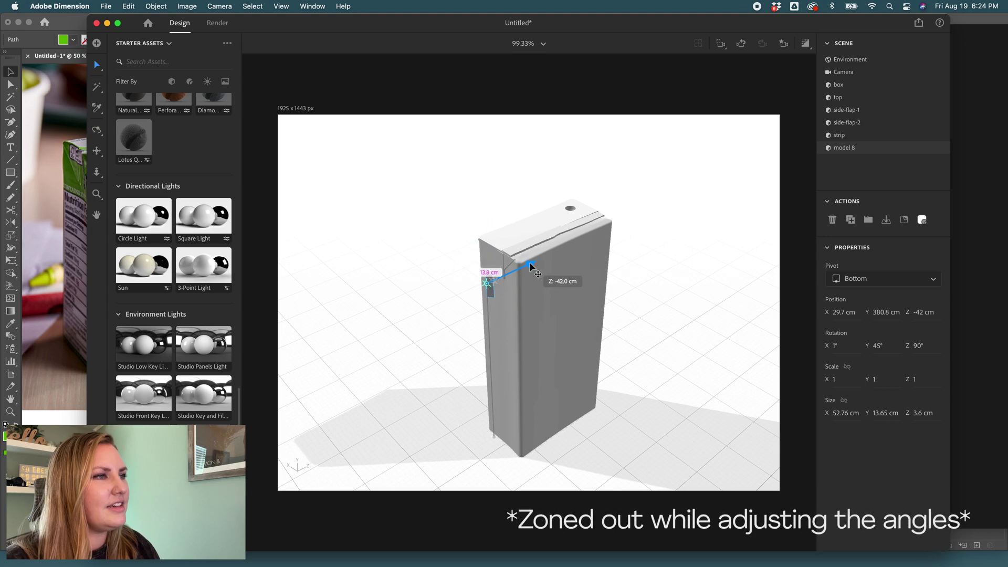
Step: Move the short strip up the box's narrow side to X 1.4, Y 426.5, Z -39.4 cm, turned to X 177°, Y 180°, Z -89°
left_click_drag(498, 274, 529, 271)
left_click_drag(494, 226, 462, 247)
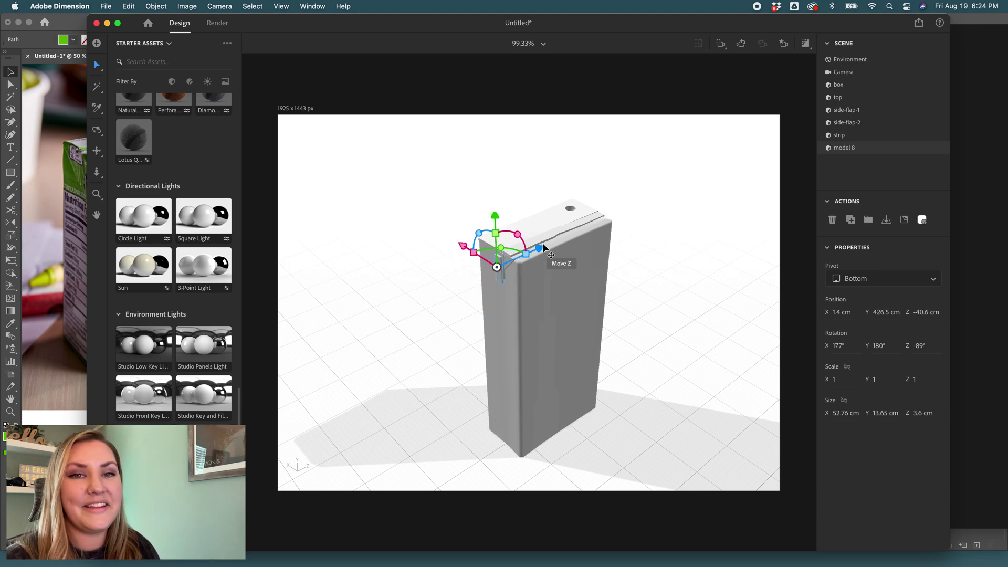
left_click_drag(542, 244, 520, 237)
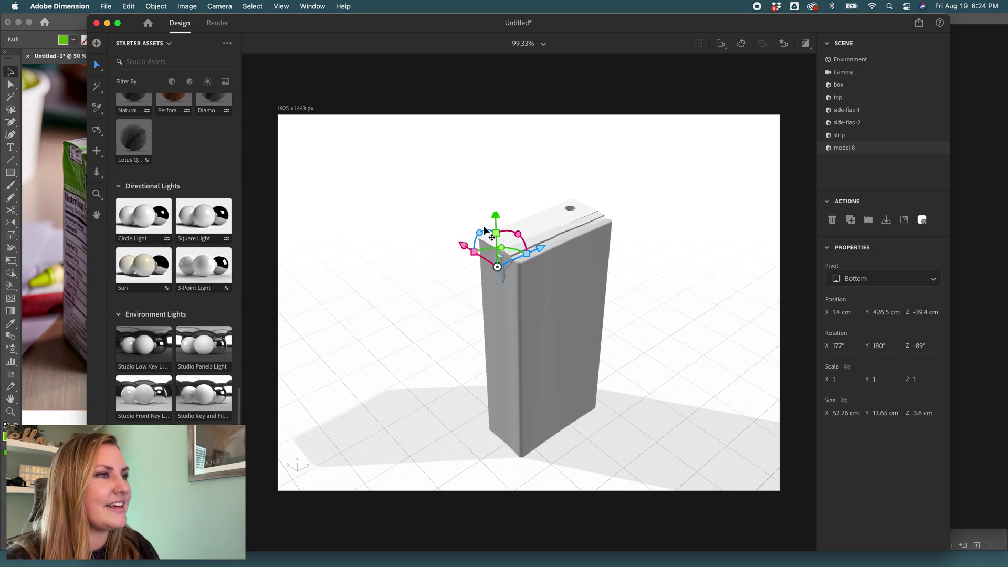
left_click(548, 315)
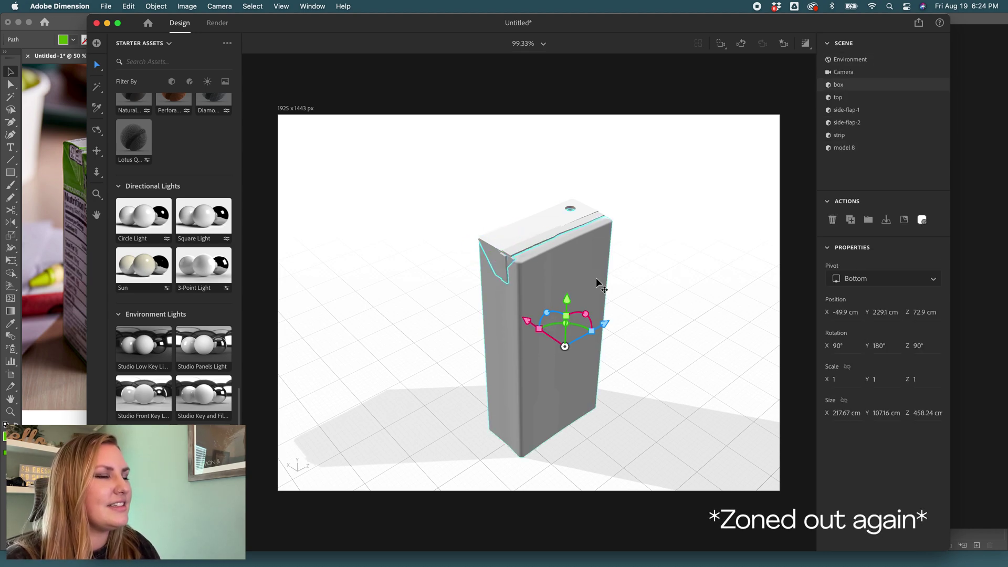
Step: Rotate the short strip to X 7°, Y 0°, Z 91° and fit it over the side flaps at X -10.2, Y 435.4 cm
left_click(501, 263)
mouse_move(522, 233)
left_mouse_down()
mouse_move(507, 213)
mouse_move(531, 230)
mouse_move(510, 218)
left_mouse_up()
scroll(528, 236, "up", 5)
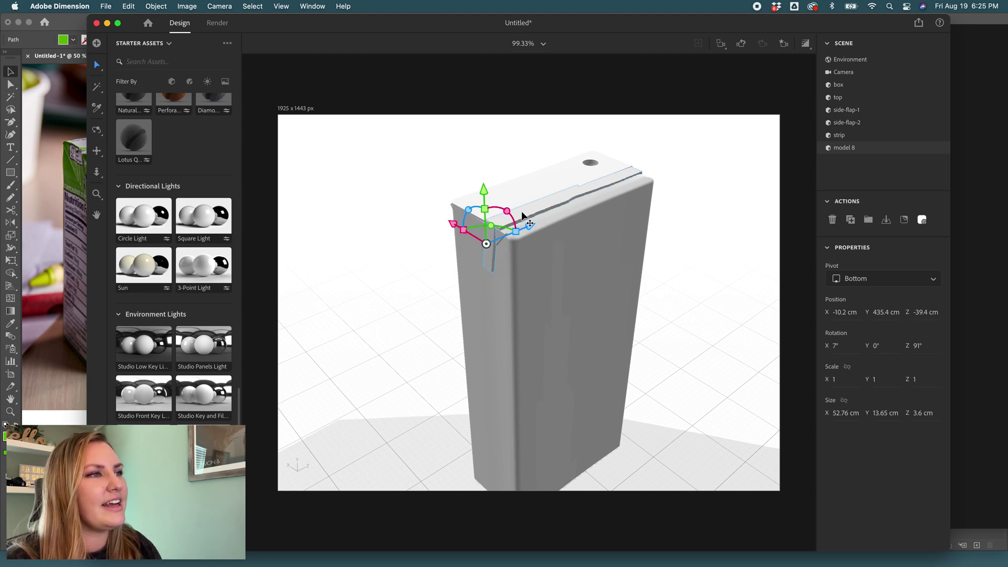
left_click_drag(529, 225, 532, 226)
left_click(669, 251)
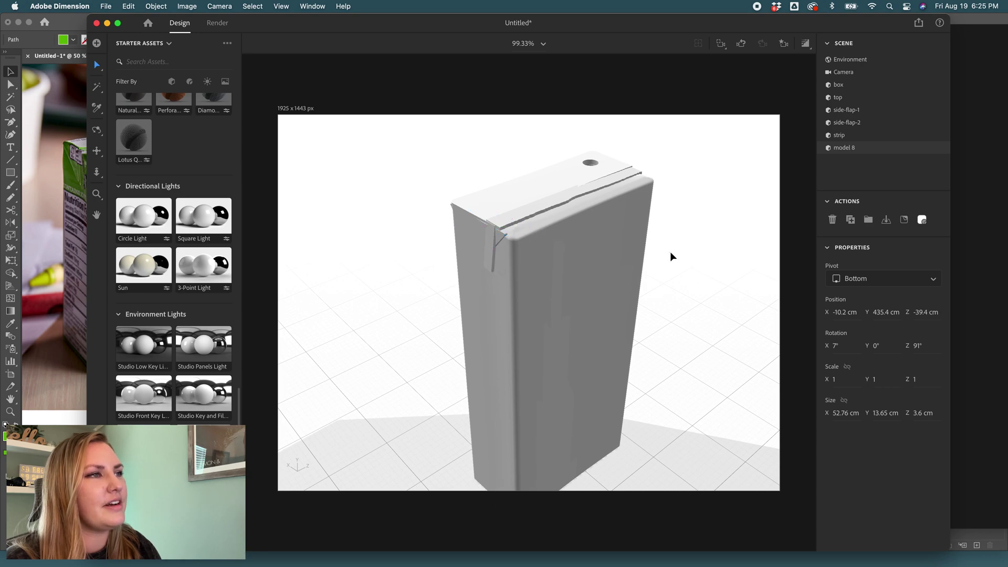
Step: Set the short side strip's Y size to 22 cm and shift it to X -8.1, Z -41.2 cm against the box edge
left_click(501, 225)
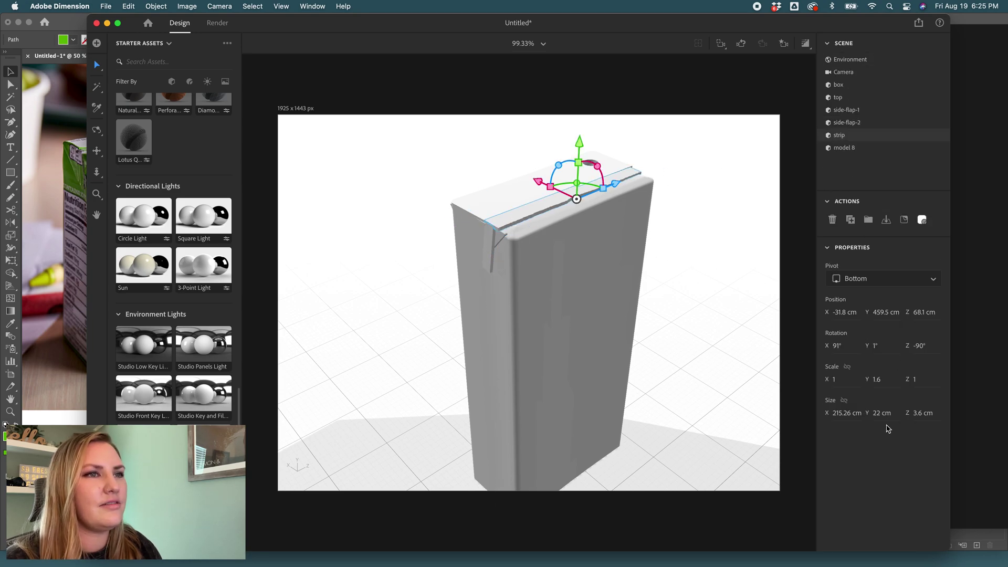
left_click(491, 246)
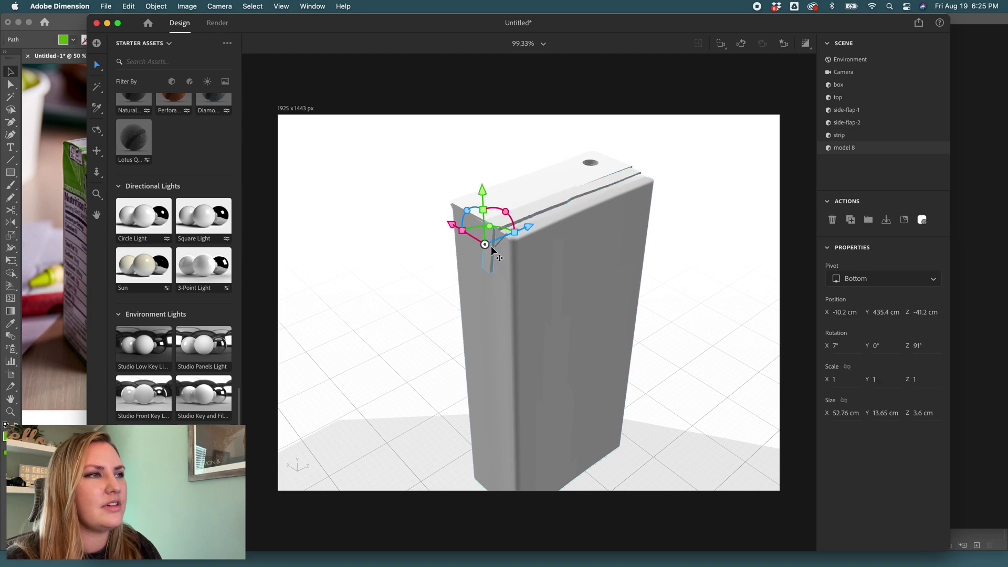
left_click(880, 414)
type("22")
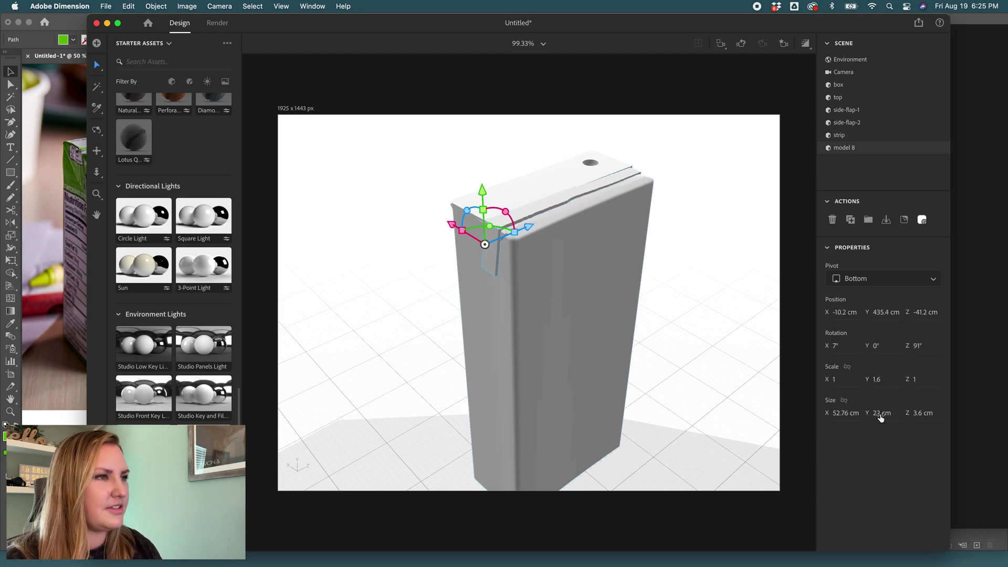
key("Return")
left_click_drag(456, 227, 457, 227)
left_click(420, 249)
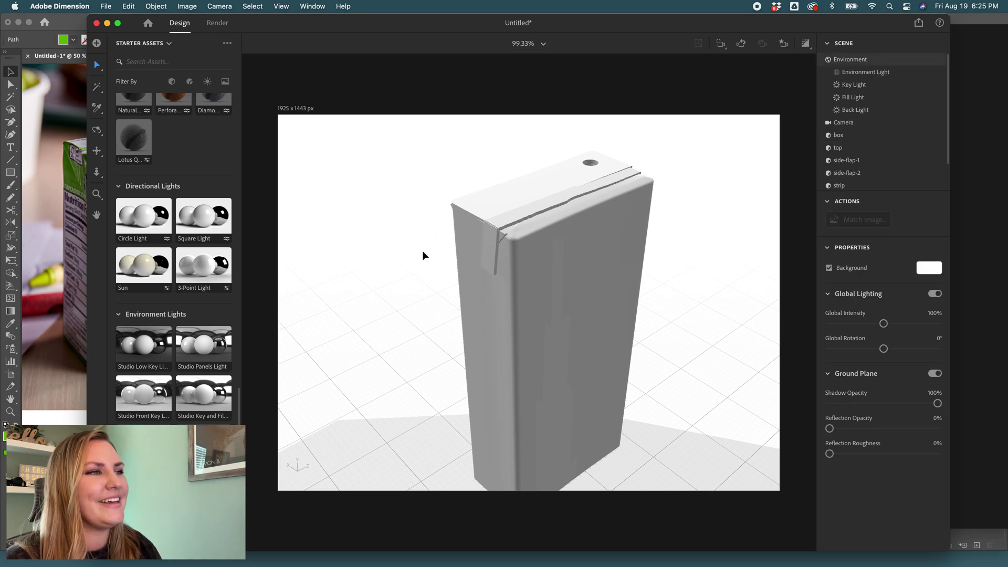
Step: Rotate side-flap-1 to X 7° to match the short strip's tilt and move it to Y 434, Z -38.9 cm
left_click(505, 234)
key("f")
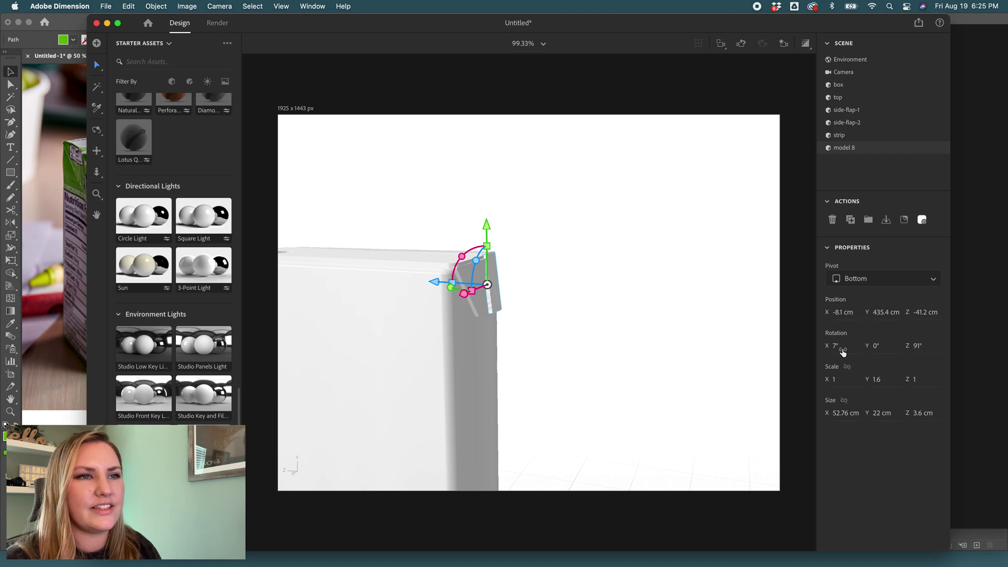
left_click(475, 303)
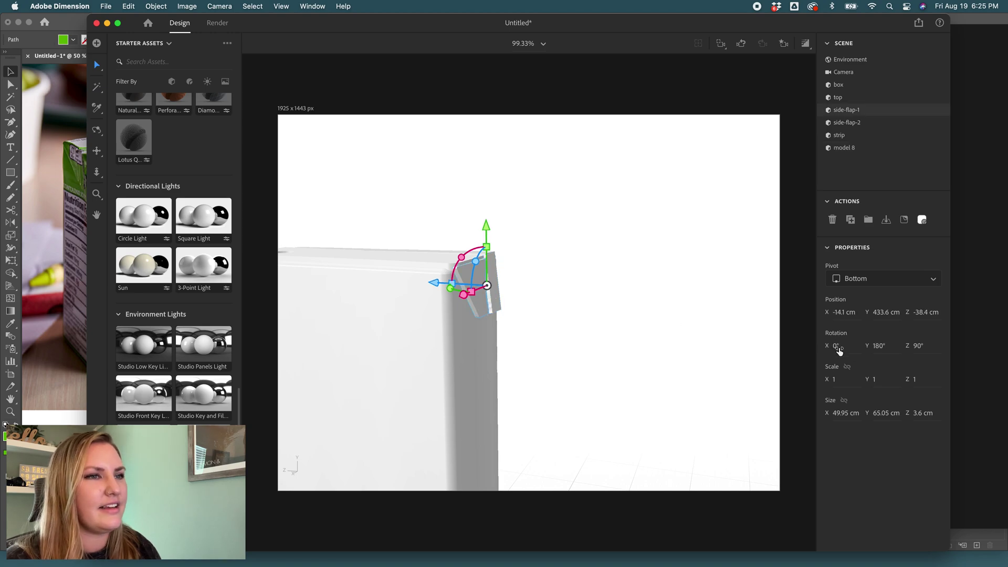
left_click(838, 346)
type("7")
key("Return")
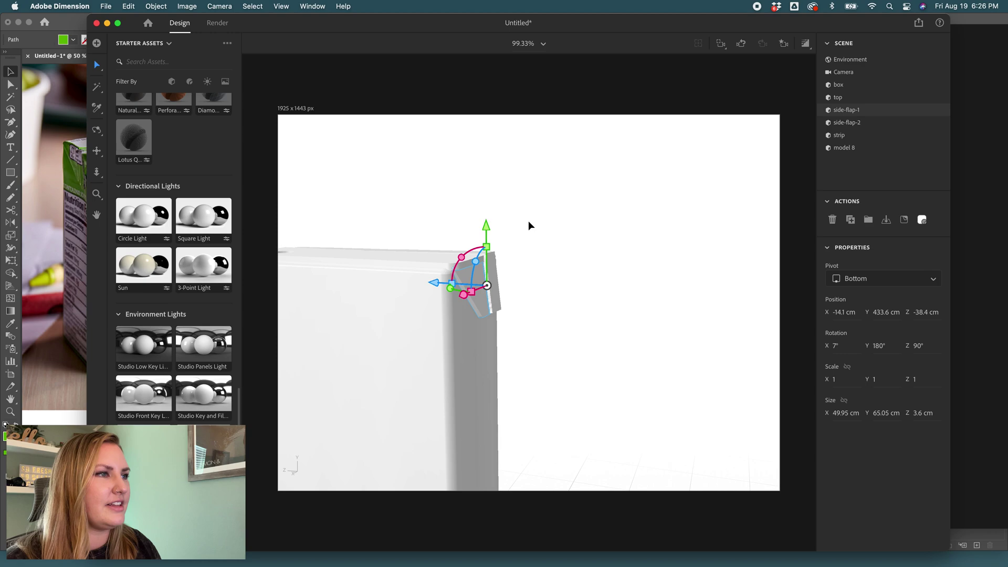
left_click_drag(486, 227, 486, 229)
left_click_drag(440, 282, 440, 283)
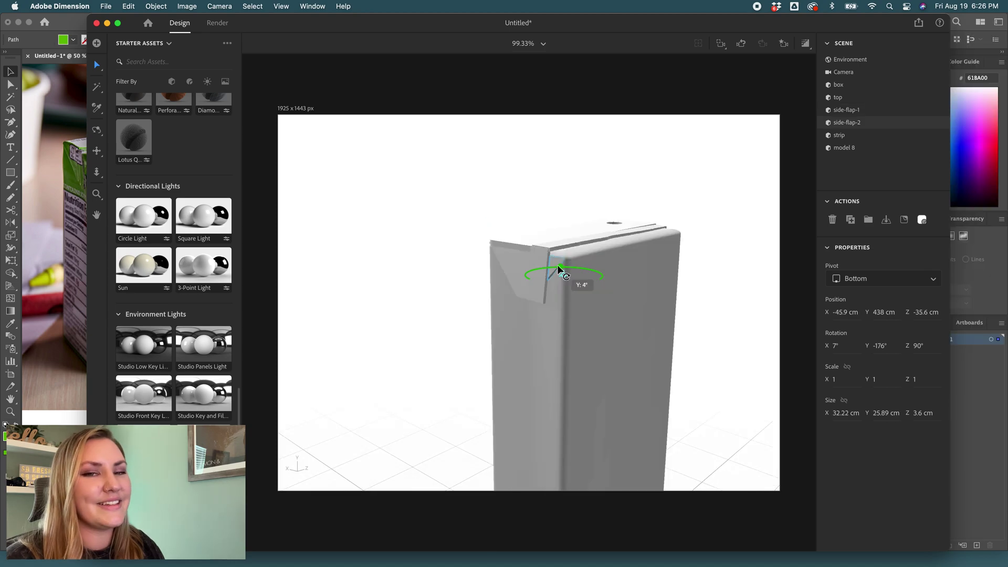
Step: Rotate side-flap-2 about its vertical axis to Y -176°
left_click_drag(557, 267, 558, 268)
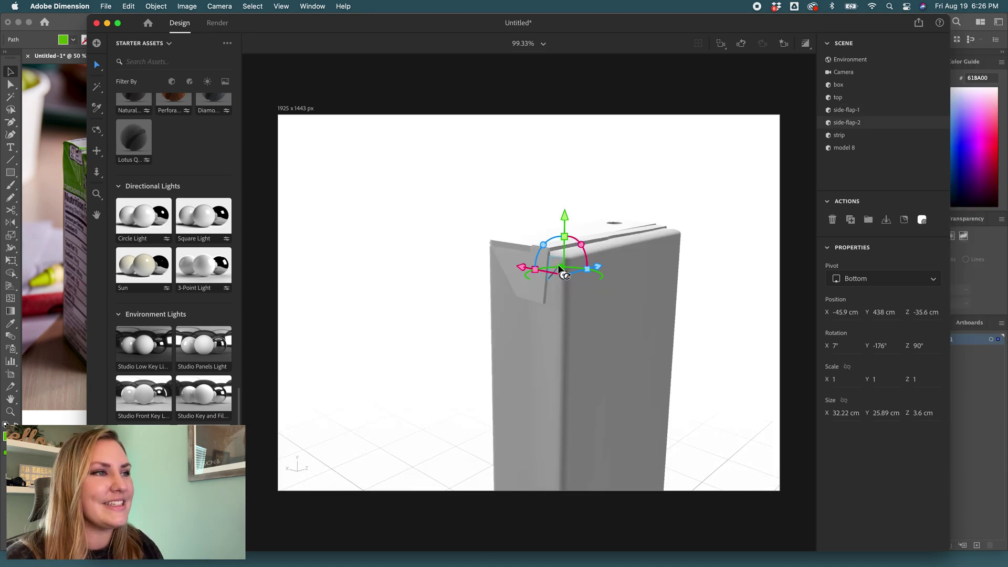
left_click(701, 286)
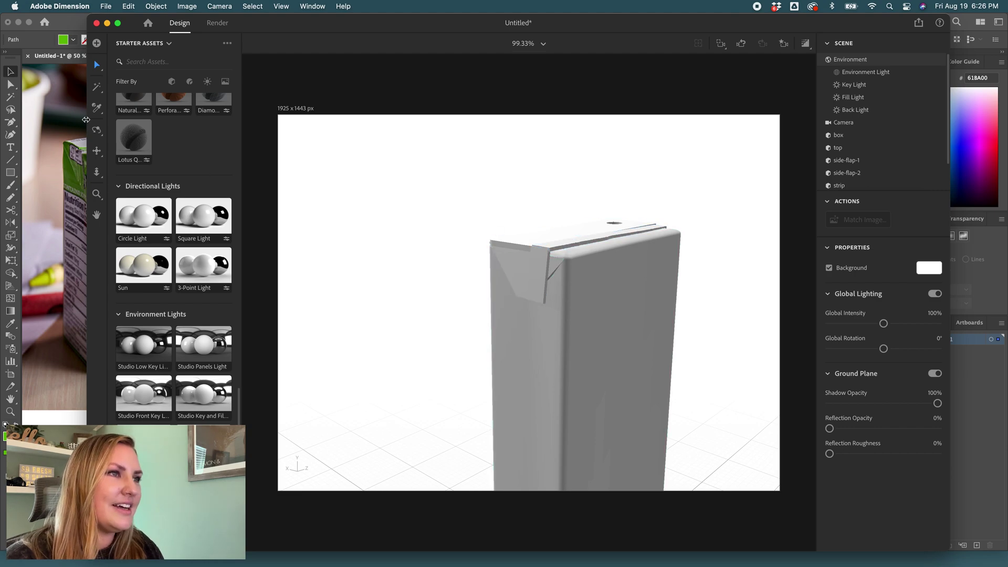
Step: Apply the Glossy Paper substance material to the box and set its Grain Intensity to 0.05
left_click(102, 135)
left_click_drag(402, 243, 475, 307)
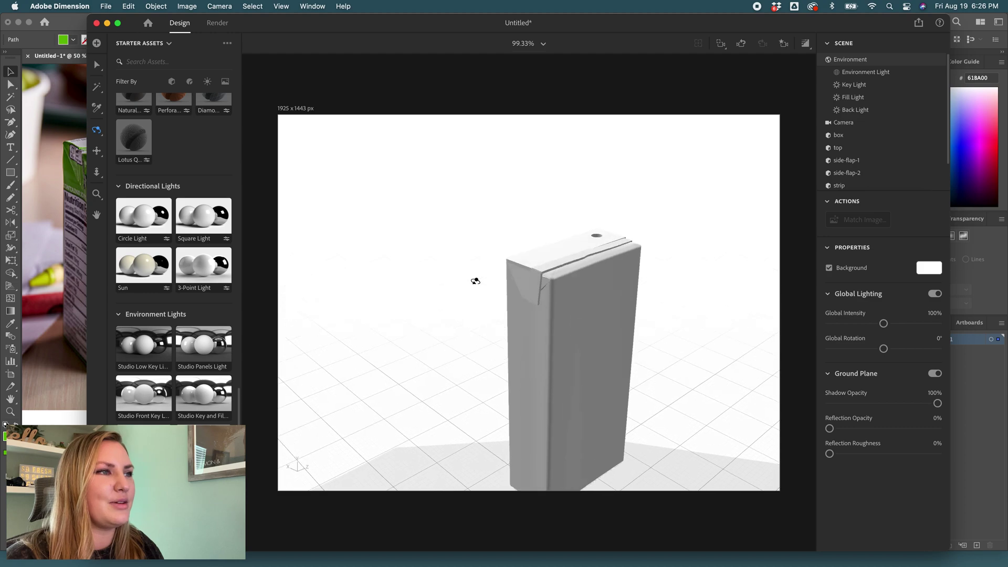
left_click_drag(475, 281, 474, 274)
left_click(96, 151)
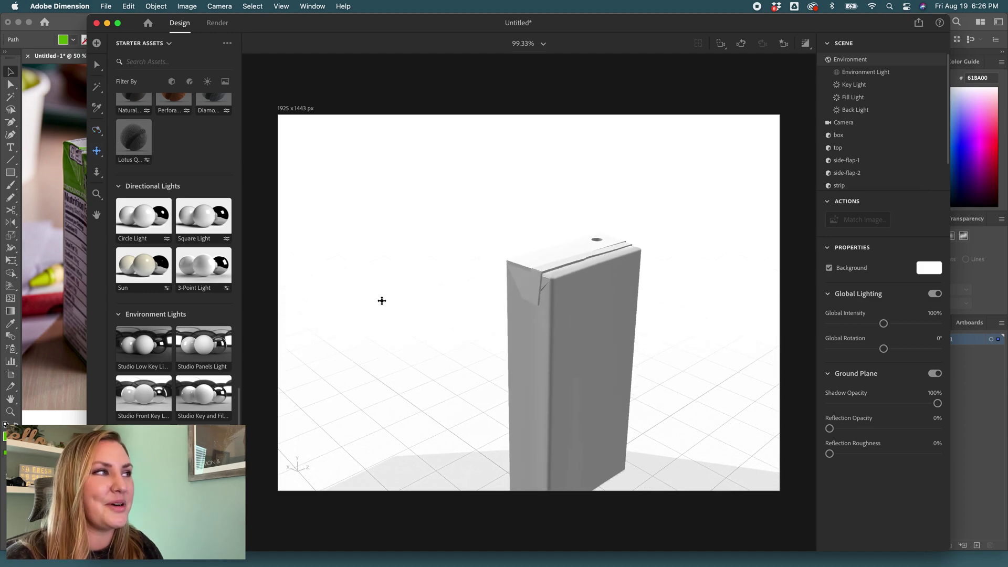
left_click_drag(382, 301, 341, 232)
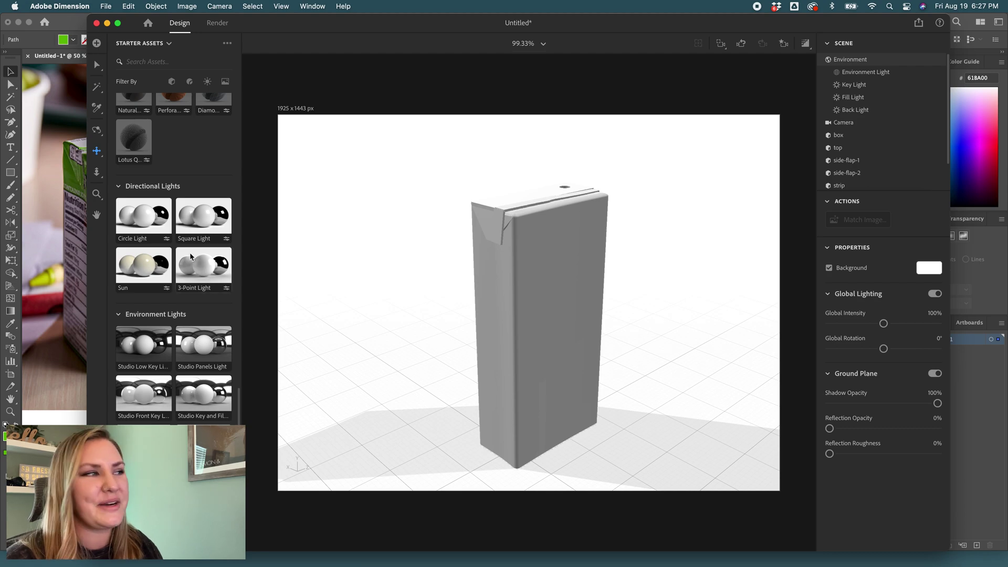
scroll(192, 256, "up", 10)
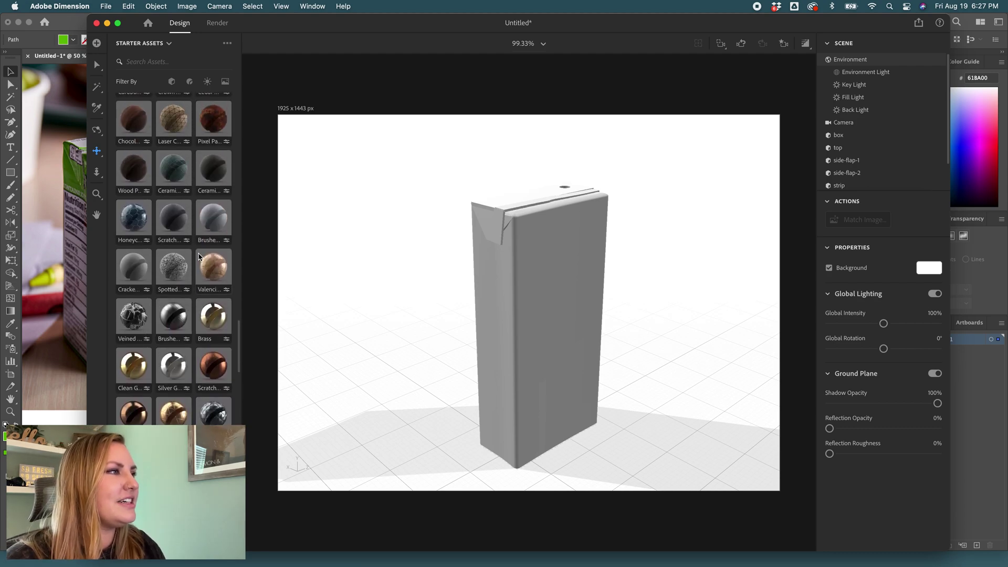
scroll(199, 256, "up", 5)
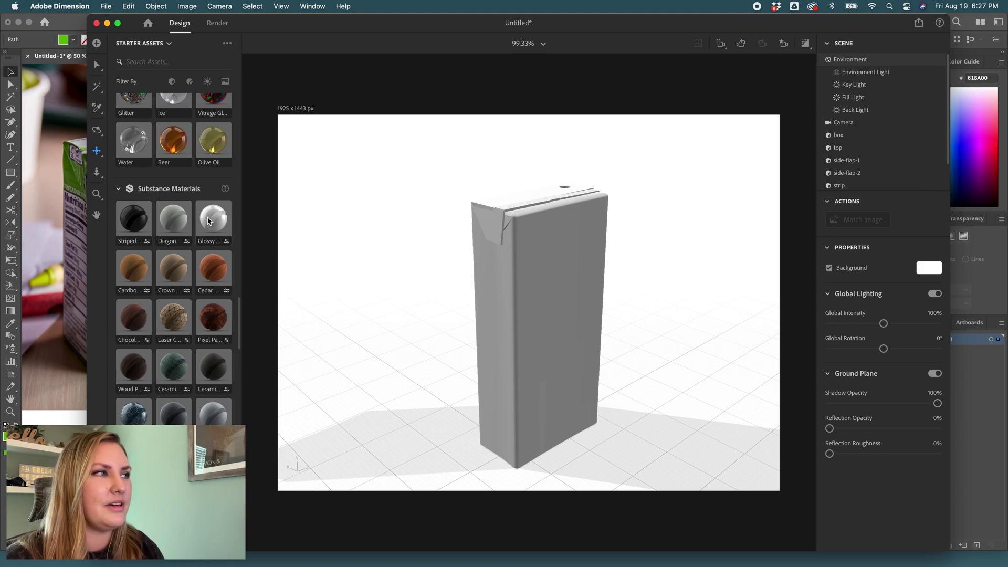
mouse_move(209, 219)
left_mouse_down()
mouse_move(547, 315)
mouse_move(552, 299)
left_mouse_up()
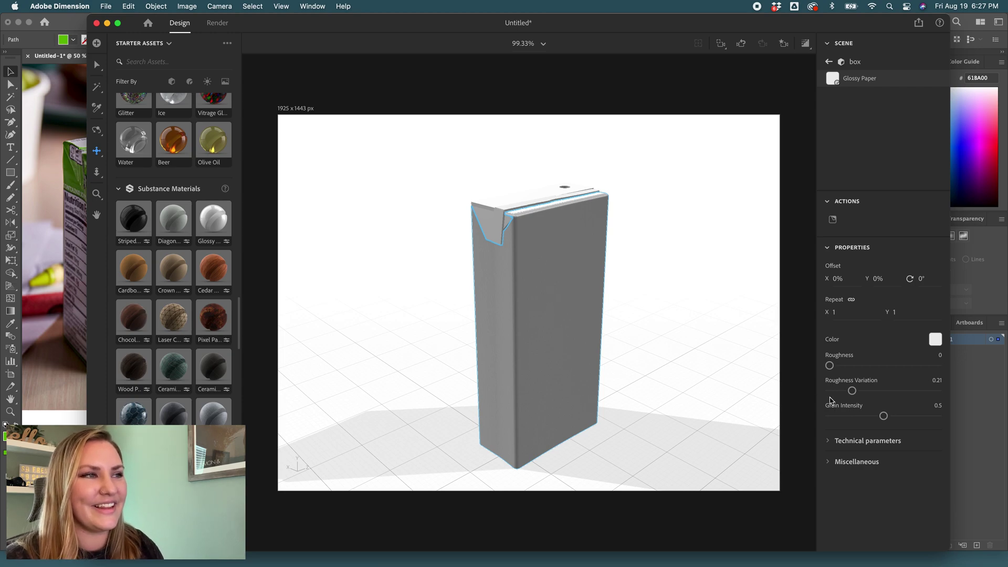
left_click_drag(832, 416, 835, 417)
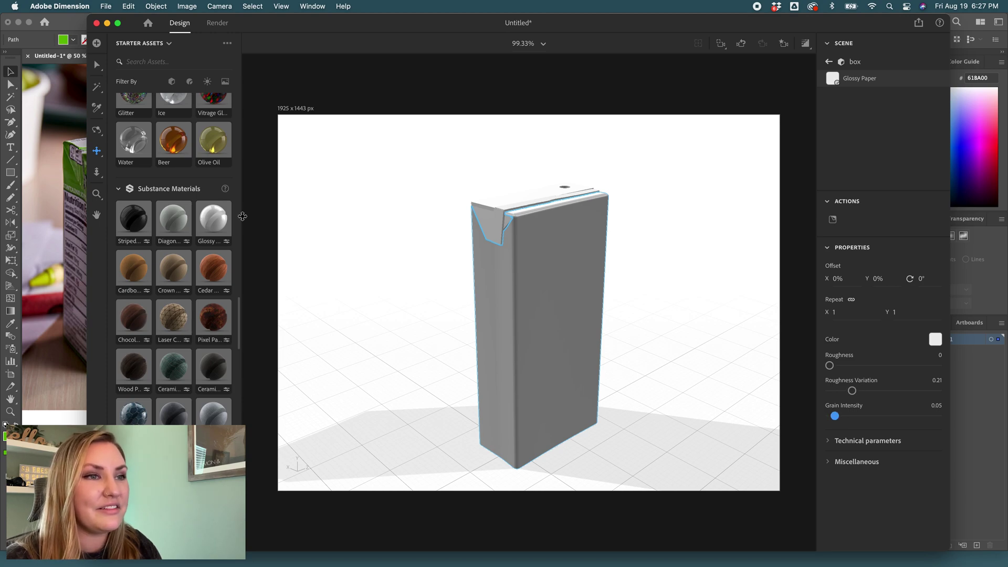
Step: Apply the Glossy Paper material to the side flaps and the top, and set the top's Grain Intensity to 0.09
left_click_drag(207, 216, 495, 220)
left_click_drag(213, 218, 481, 216)
left_click_drag(213, 221, 491, 215)
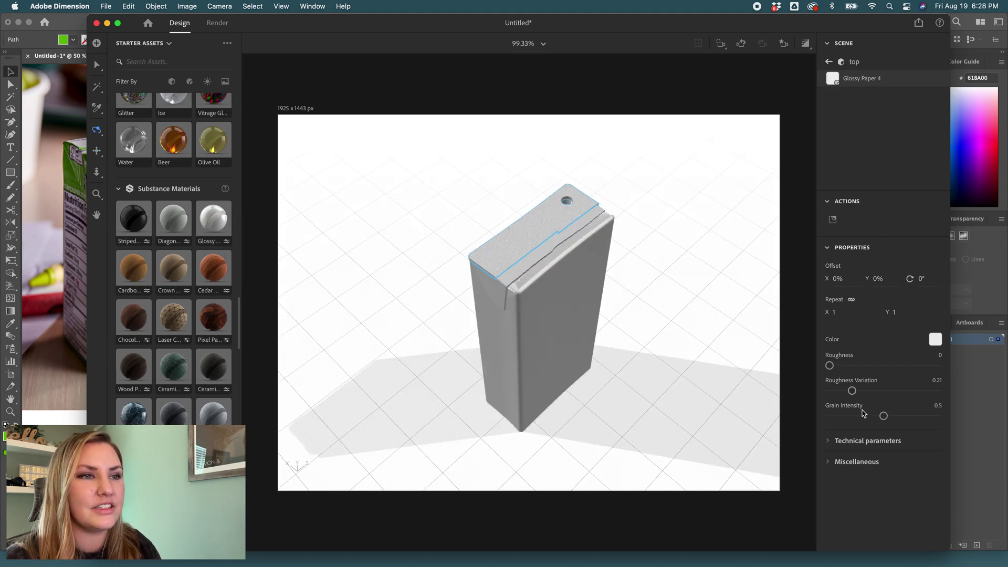
left_click_drag(875, 417, 841, 420)
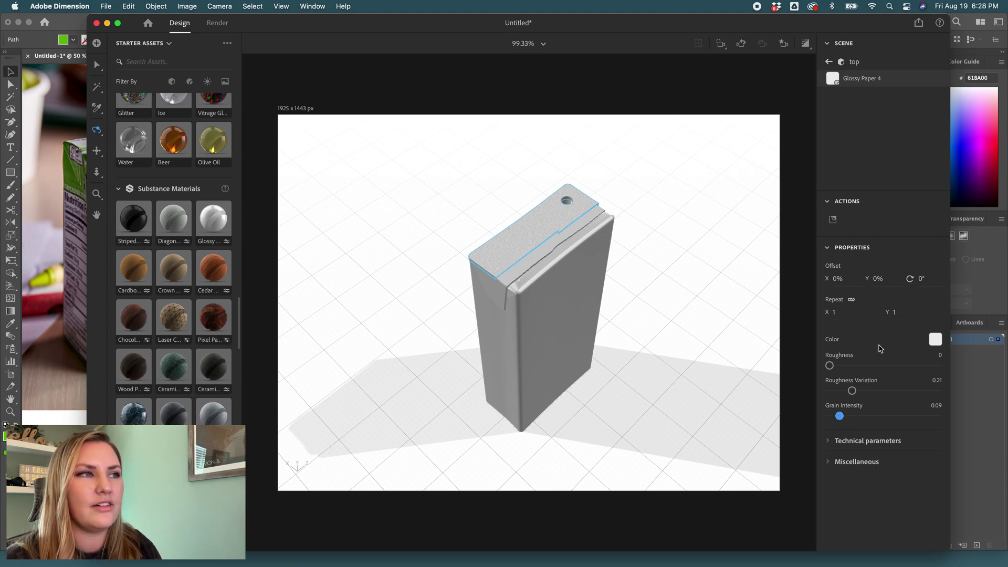
left_click(829, 61)
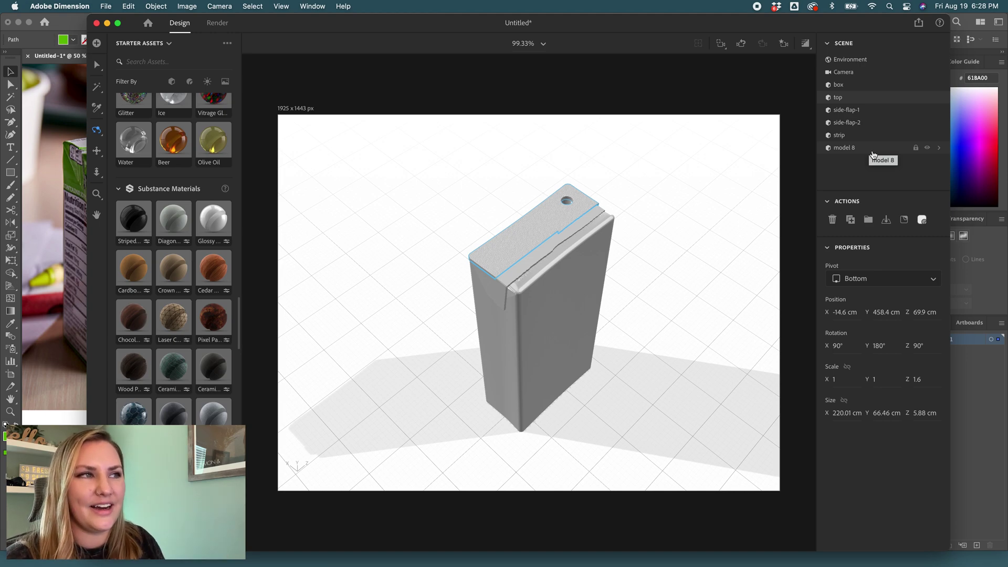
Step: Set the Grain Intensity of side-flap-1's Glossy Paper material to 0.06
left_click(939, 110)
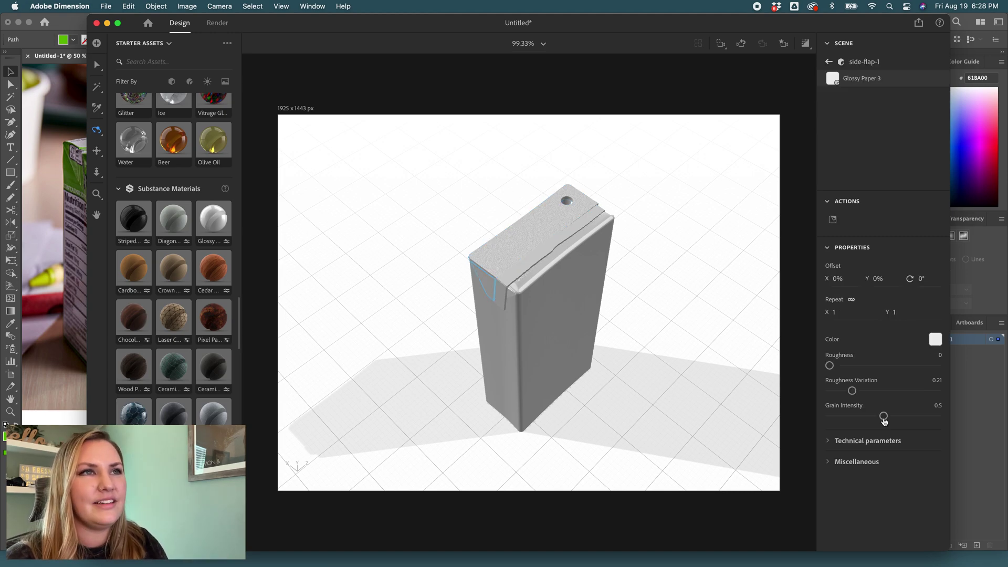
left_click_drag(847, 418, 835, 416)
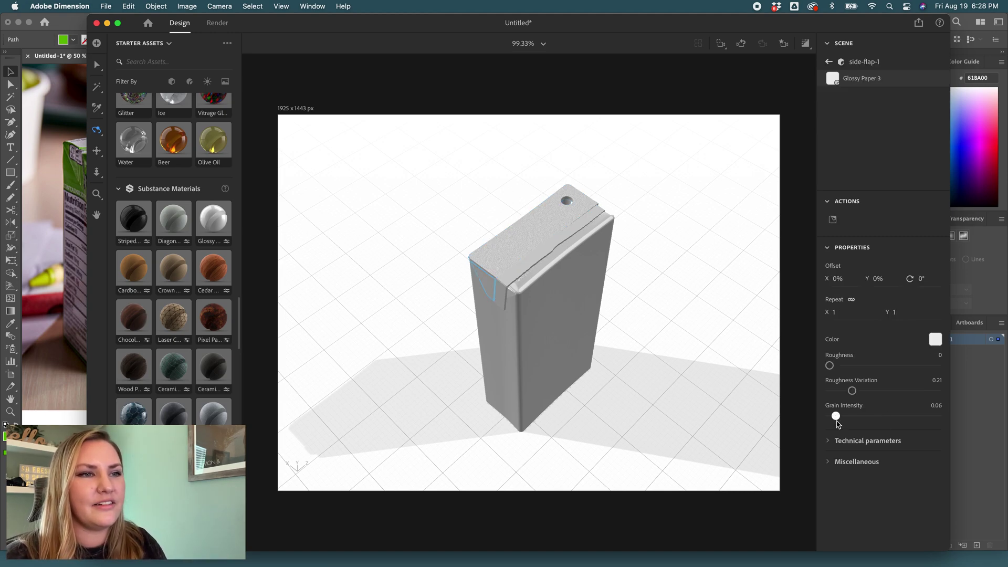
left_click(829, 63)
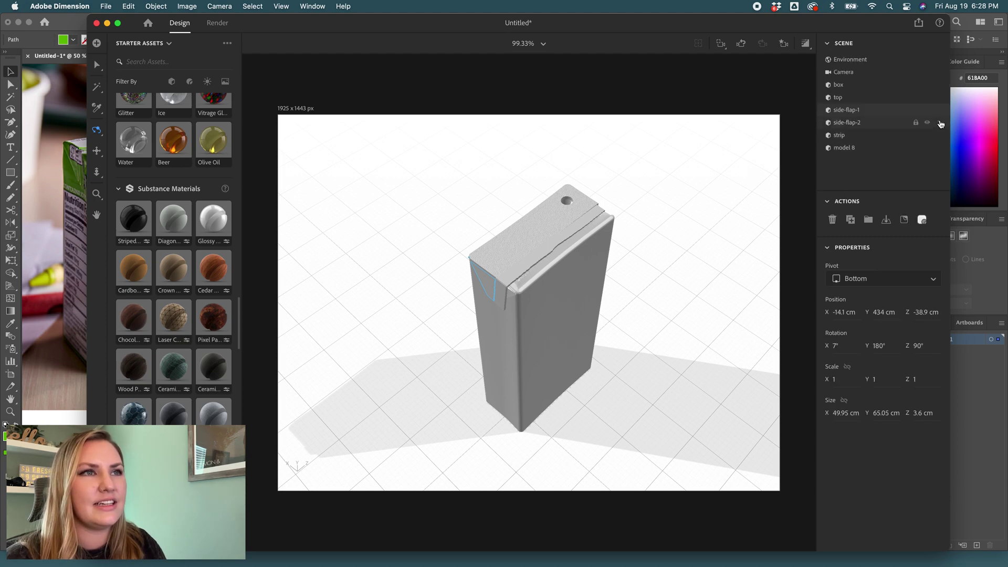
Step: Lower the Grain Intensity of side-flap-2's material close to the minimum
left_click(940, 122)
left_click_drag(884, 417, 840, 417)
left_click(828, 61)
key("v")
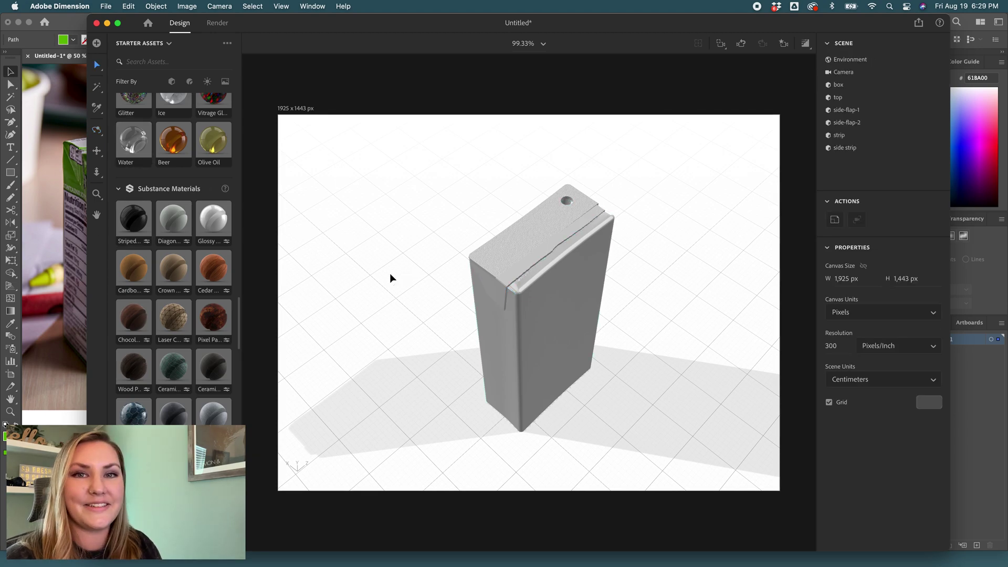
Step: Switch to Illustrator and draw a circle about 23 px wide beside the box model, with a 1 pt green stroke and no fill
key("super+Tab")
left_click_drag(232, 215, 514, 230)
key("v")
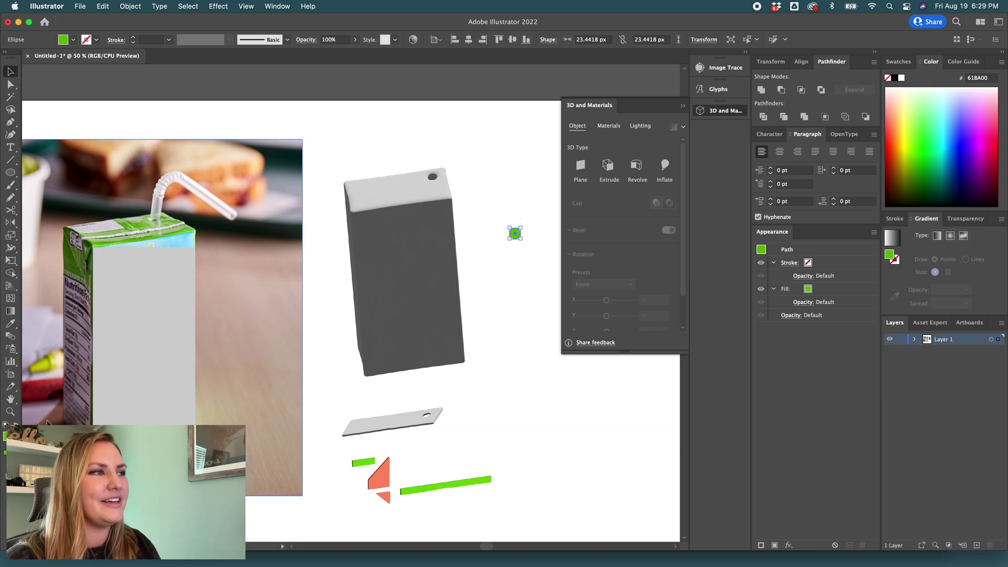
left_click(17, 423)
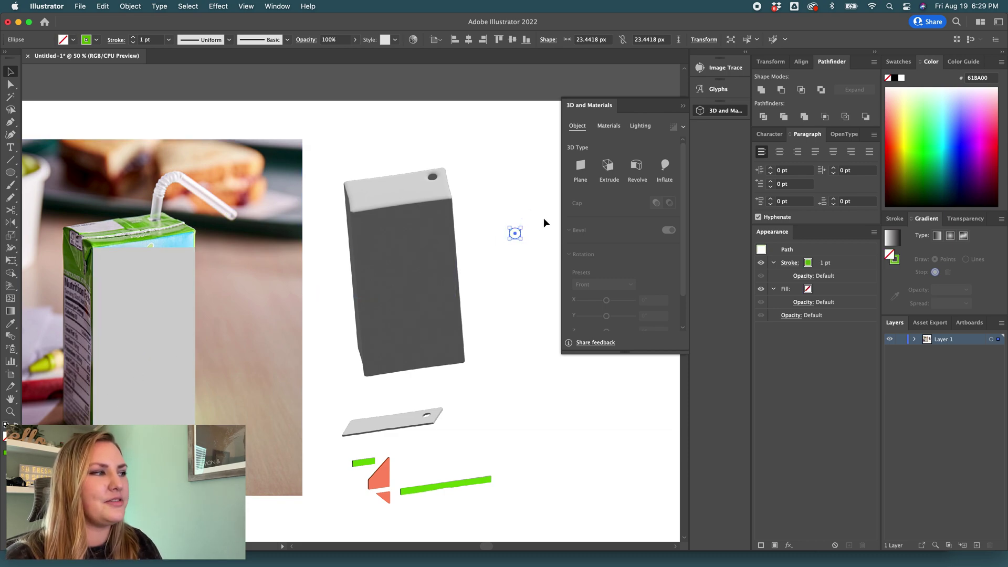
Step: Extrude the small stroked circle into a straw tube with a depth of 5.5694 in
left_click(535, 228)
left_click(509, 239)
left_click(605, 171)
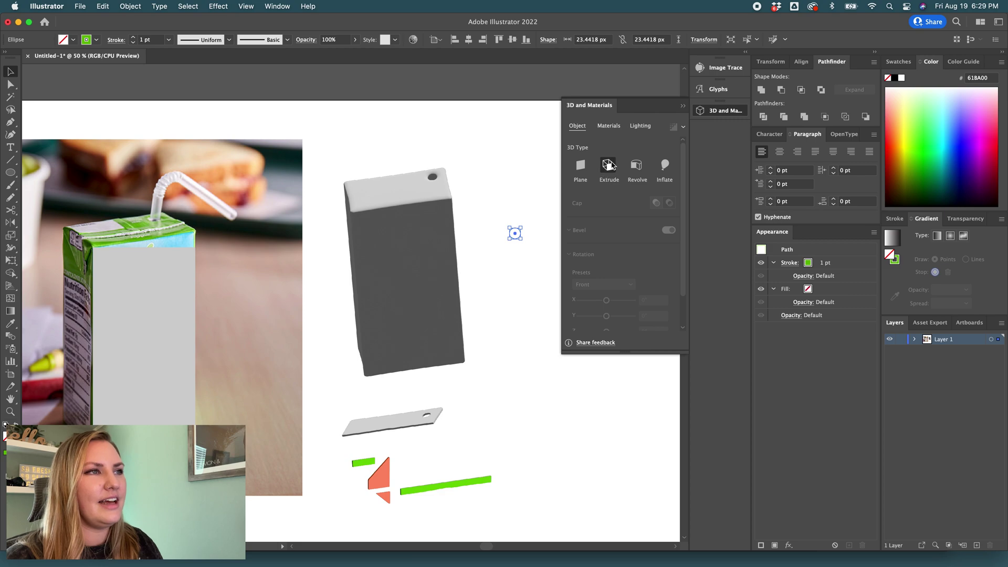
left_click_drag(581, 208, 587, 209)
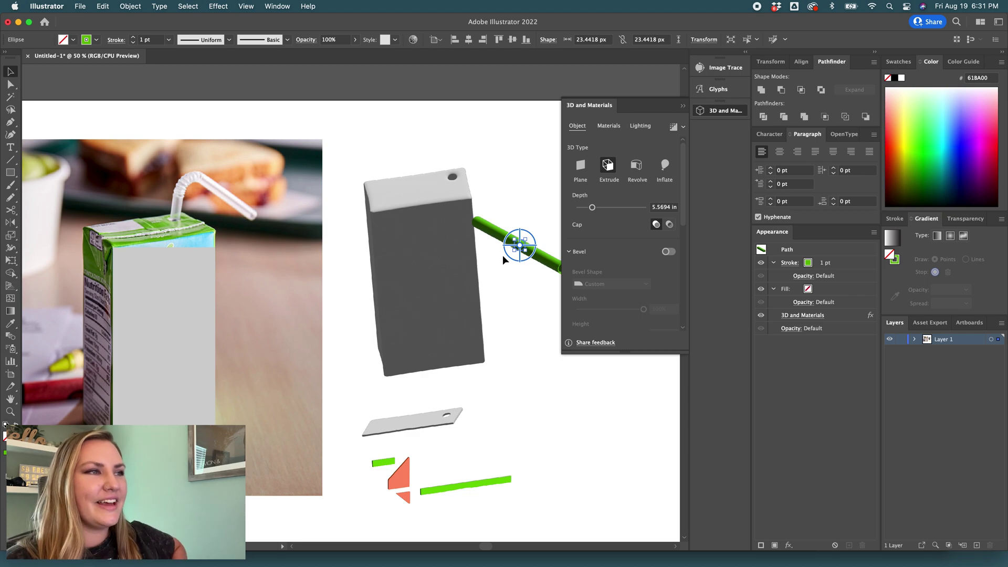
Step: Export the extruded tube to the Desktop as an OBJ asset named straw
left_click(79, 6)
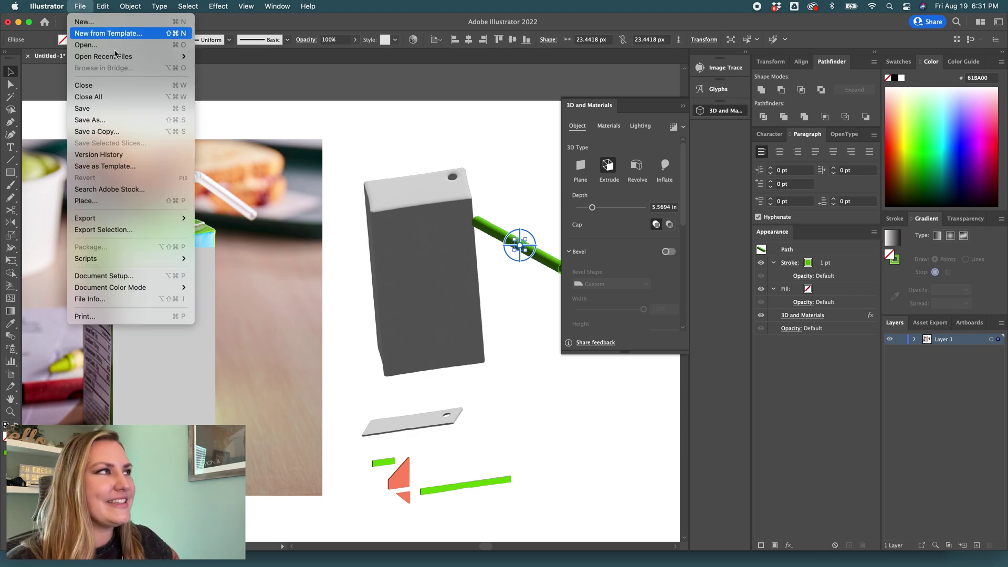
left_click(103, 230)
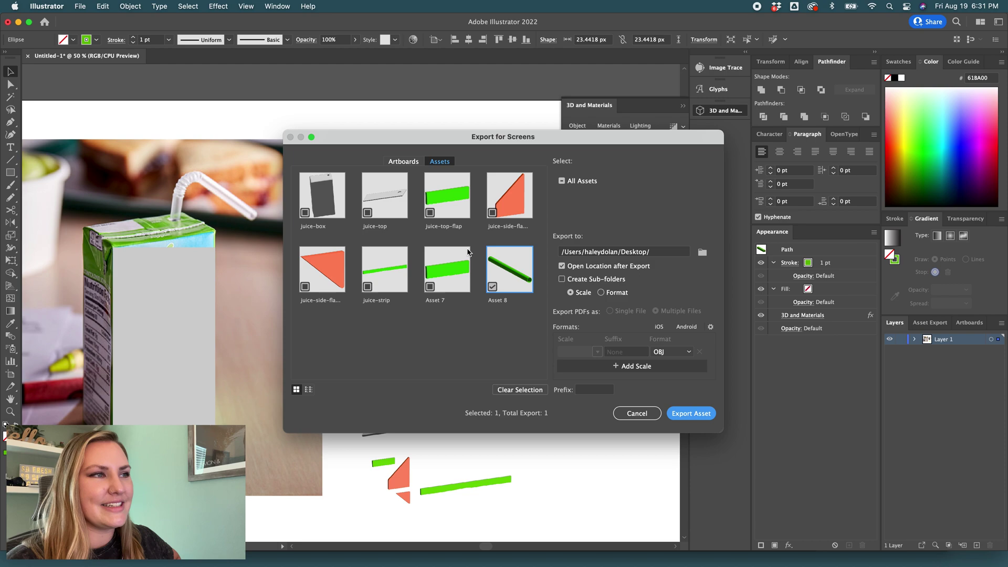
double_click(497, 300)
type("straw")
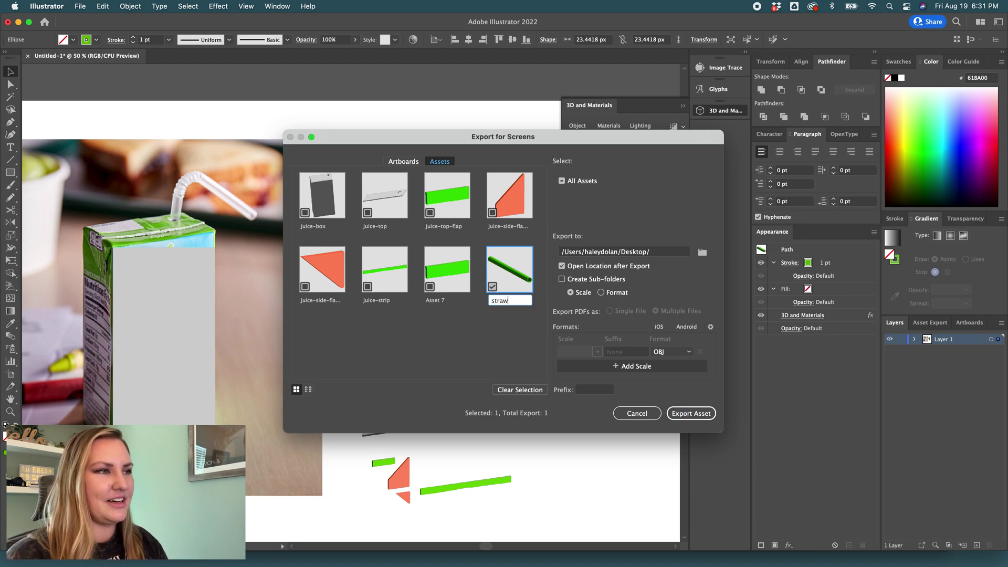
key("Return")
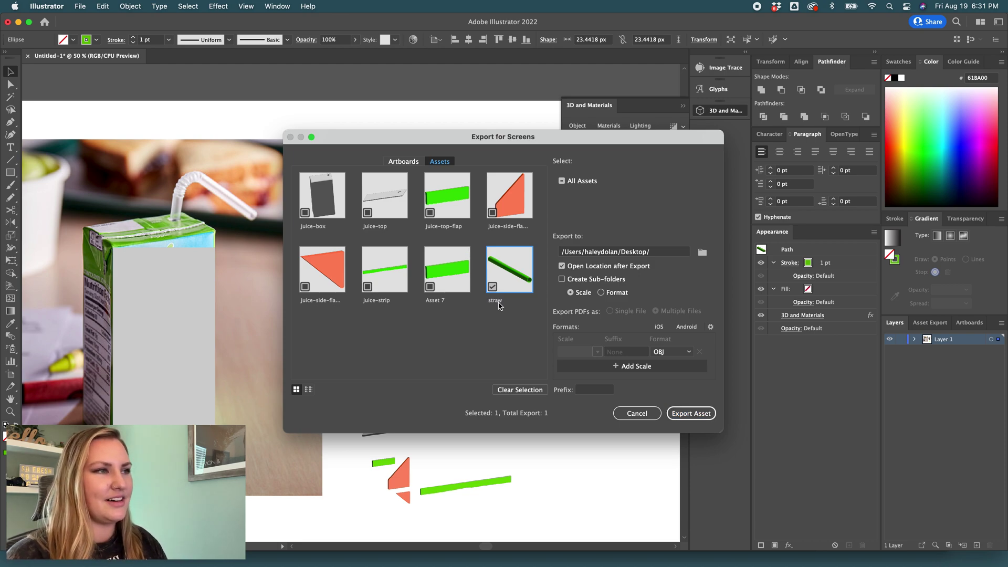
left_click(677, 413)
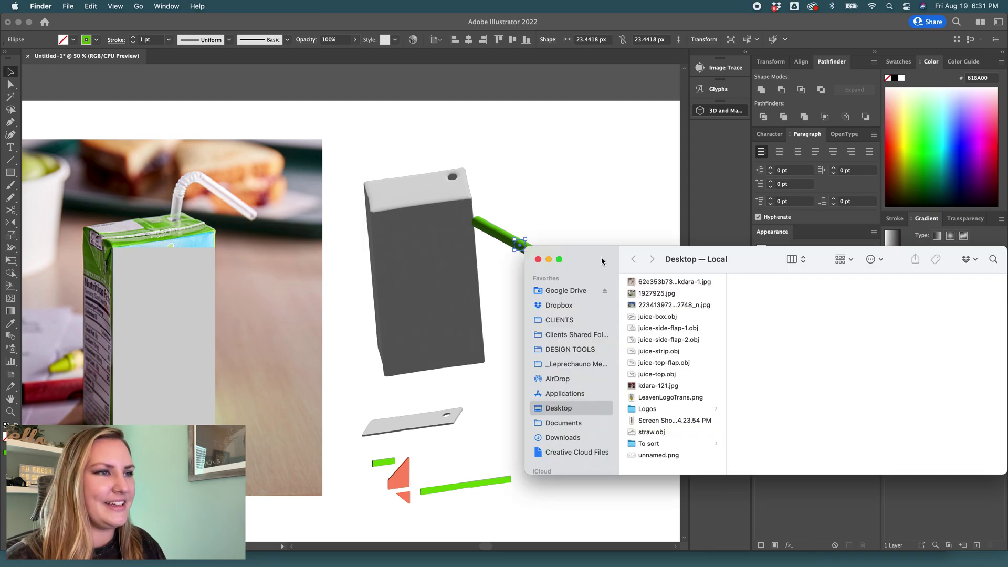
Step: Switch back to the juice box scene in Adobe Dimension
key("super+Tab")
key("ctrl+Up")
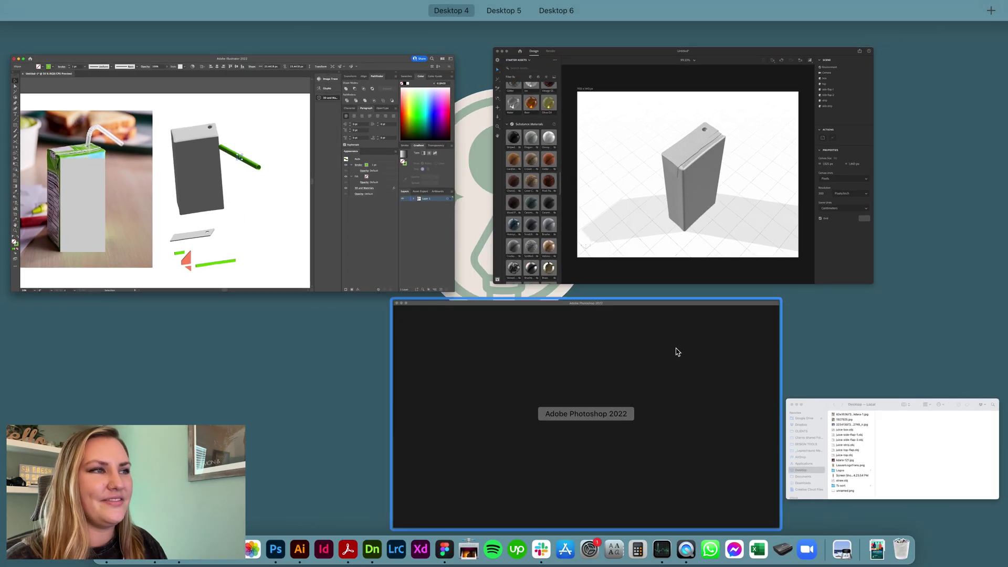
left_click(662, 181)
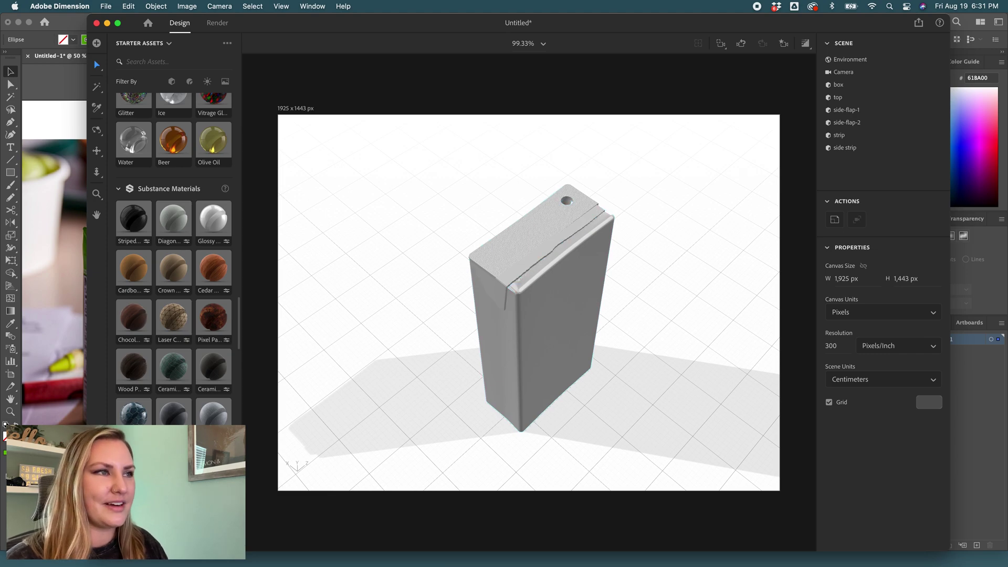
Step: Bring the straw OBJ from the Desktop folder into the scene and move it over the hole in the box top
key("ctrl+Up")
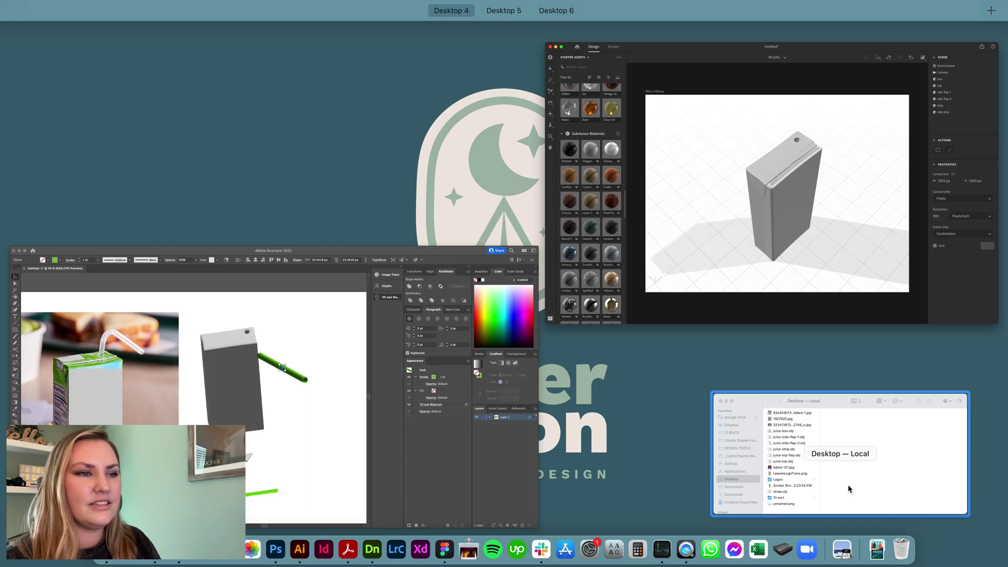
left_click(845, 486)
left_click_drag(650, 433, 428, 412)
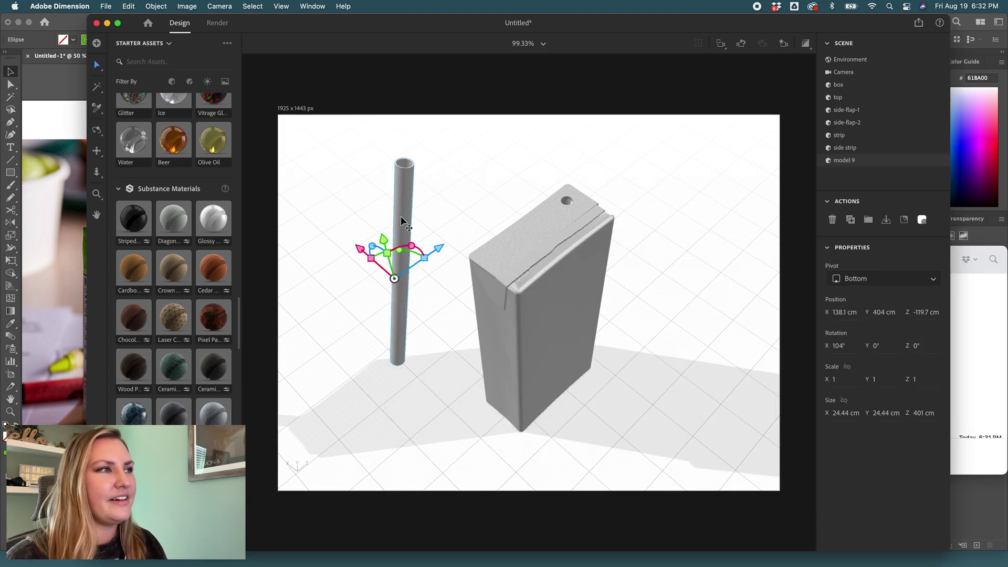
left_click_drag(401, 216, 576, 172)
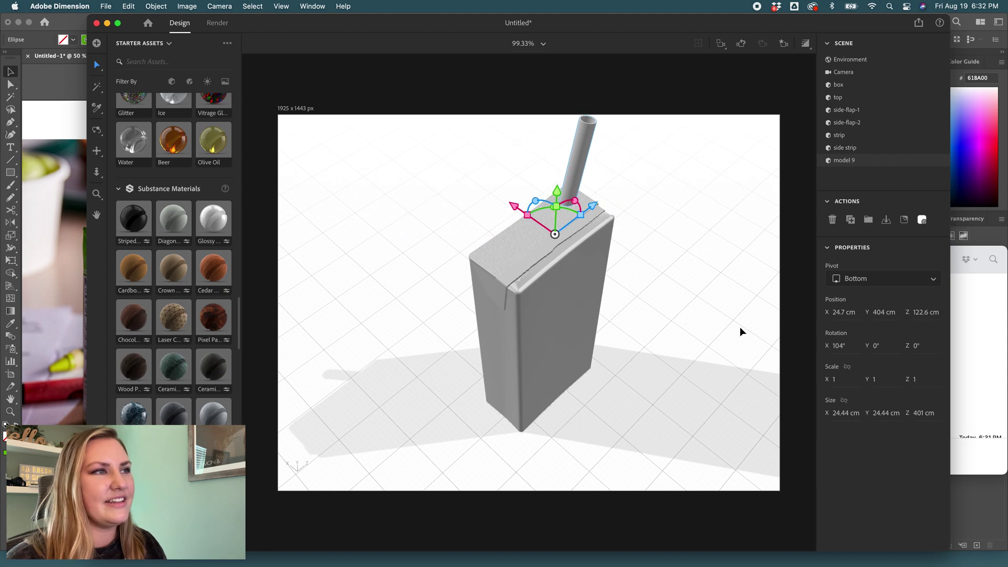
Step: Link the straw's proportions and scale it uniformly to an X size of 14 cm
left_click(847, 366)
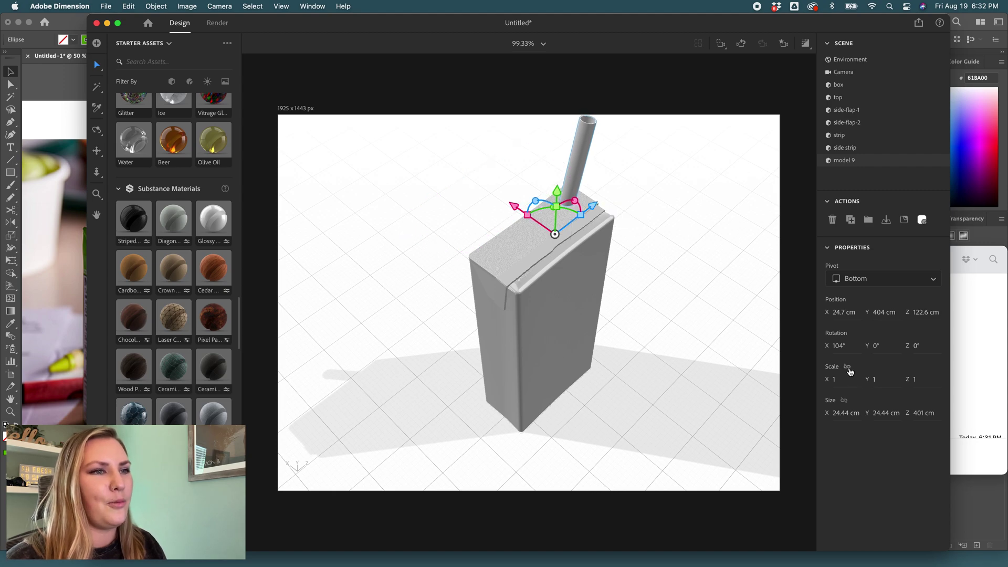
left_click(841, 415)
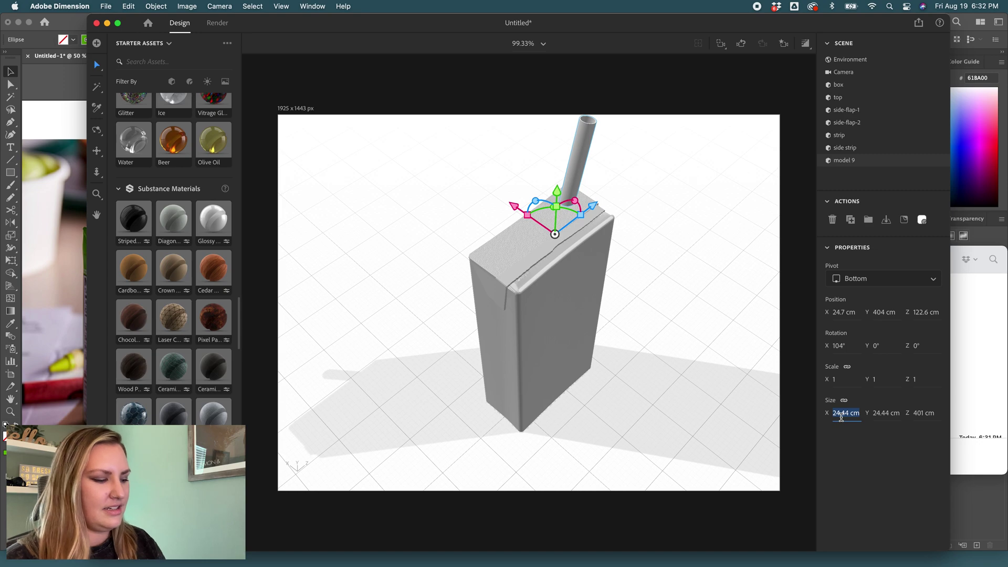
type("23")
key("Return")
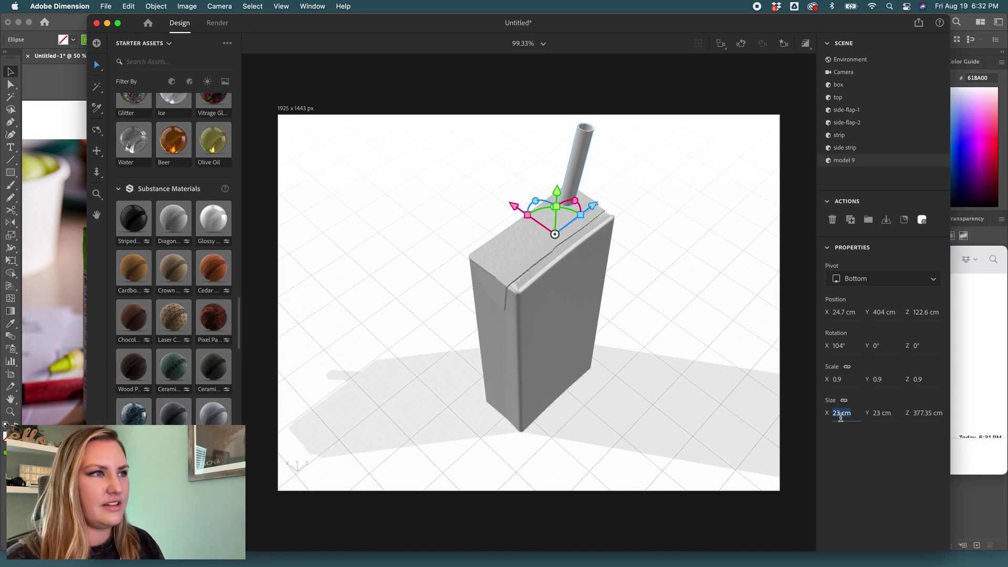
type("18")
key("Return")
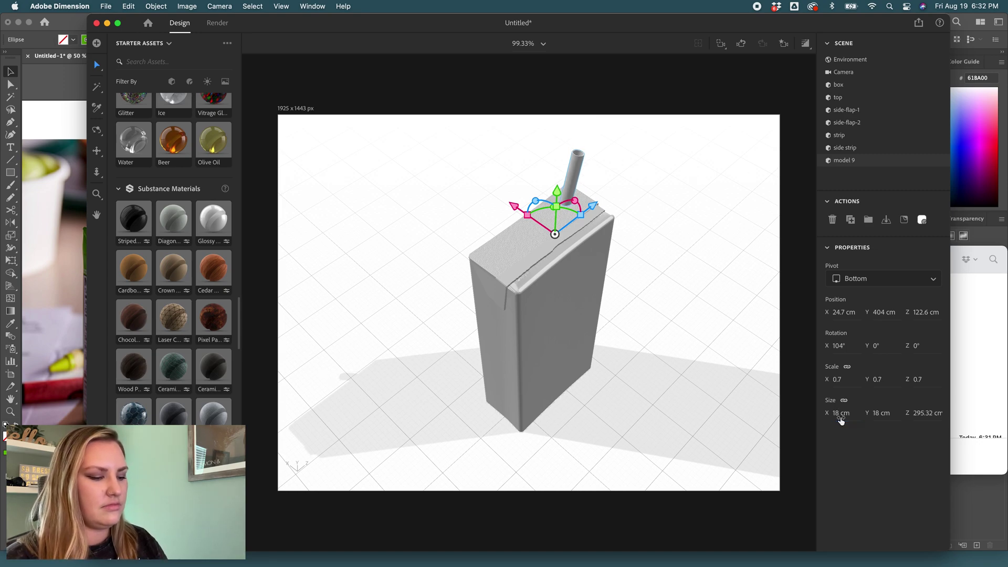
left_click(841, 415)
type("14")
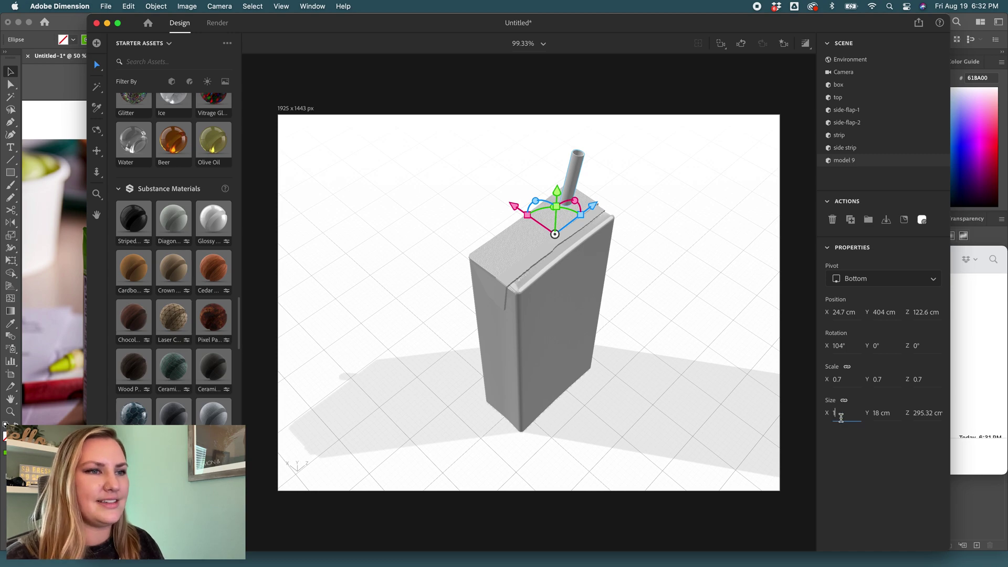
key("Return")
Step: Raise the straw and fit it into the hole in the box top, then check it briefly in the render preview
left_click_drag(592, 206, 551, 137)
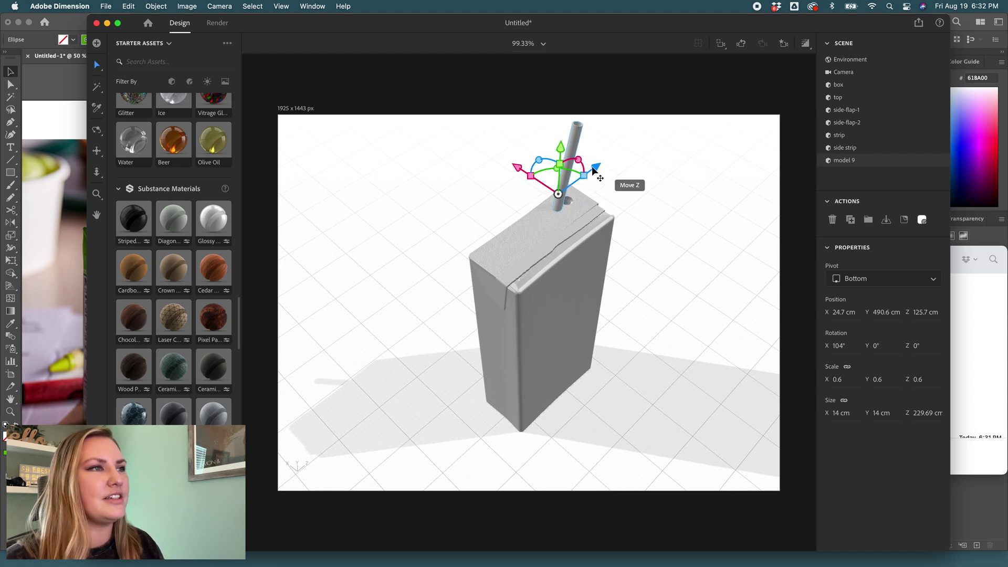
left_click_drag(585, 172, 608, 156)
left_click(666, 188)
left_click(806, 44)
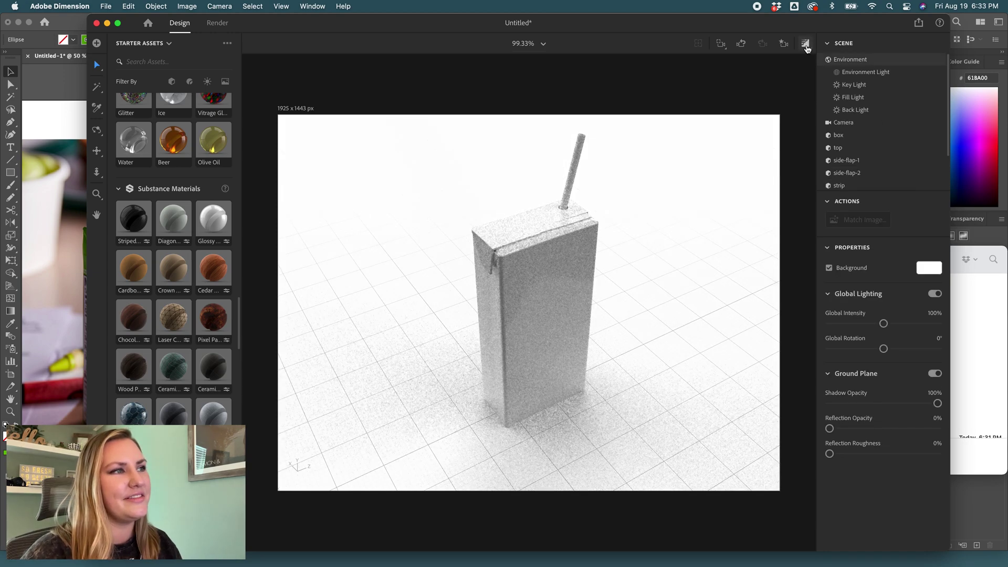
left_click(806, 44)
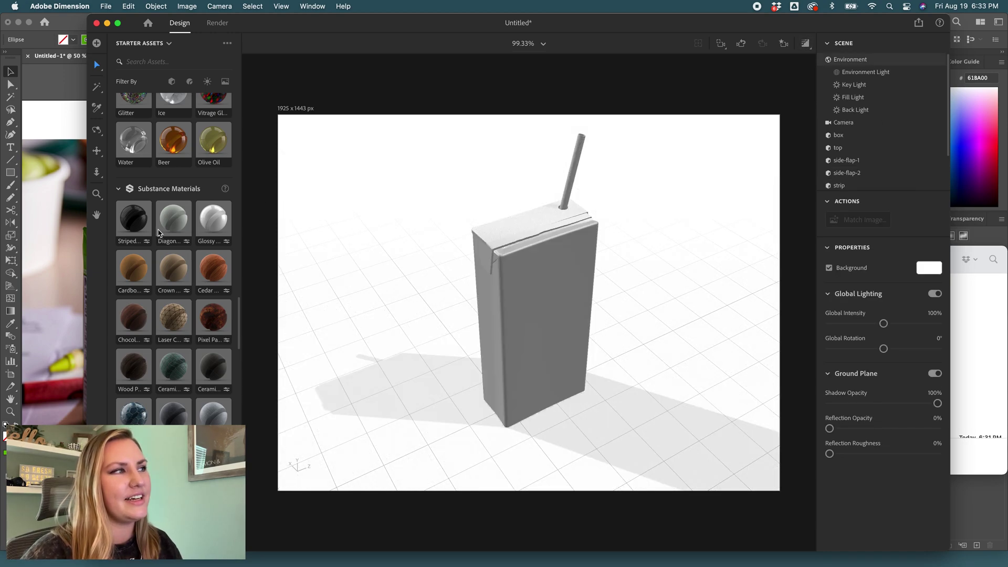
Step: Apply the standard Plastic material to the straw and set its translucence to 98%
scroll(160, 233, "down", 10)
scroll(160, 233, "down", 4)
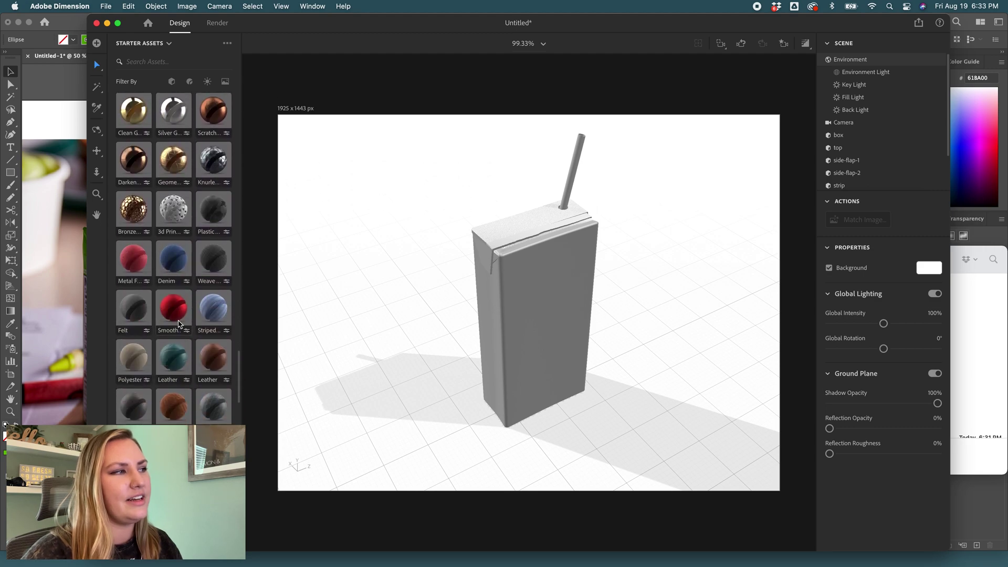
scroll(213, 317, "down", 10)
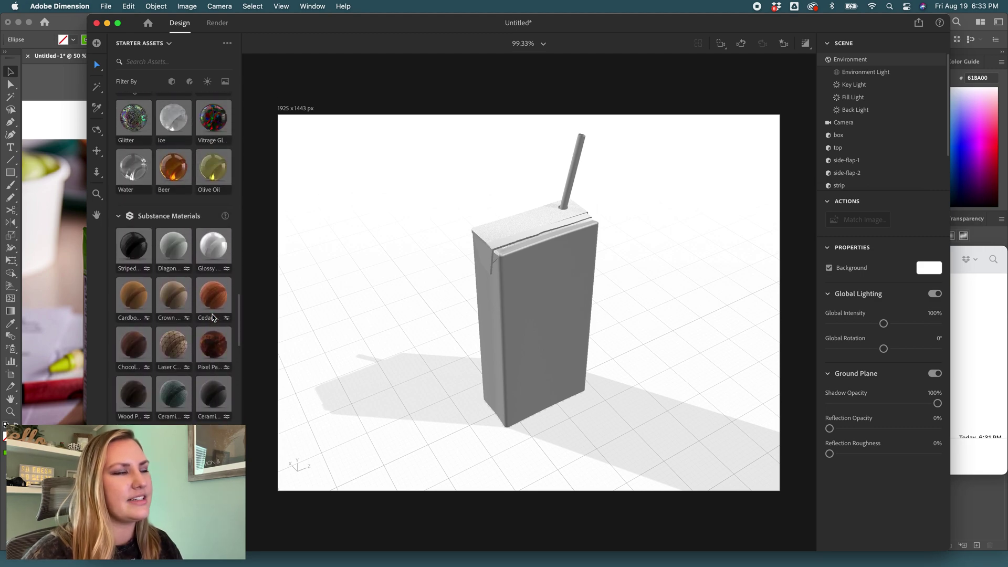
scroll(213, 317, "up", 5)
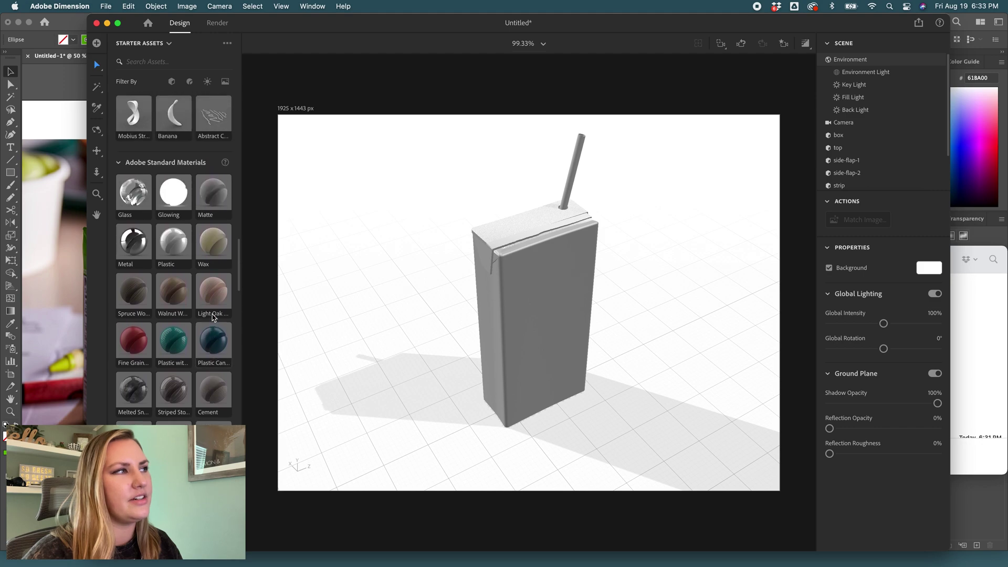
left_click_drag(173, 244, 575, 164)
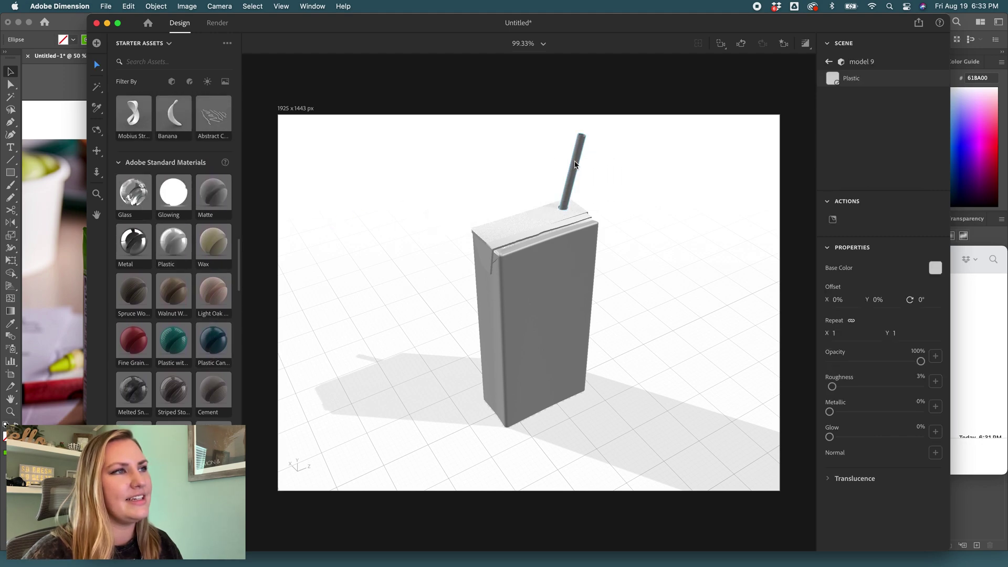
left_click(828, 479)
left_click_drag(911, 508, 918, 508)
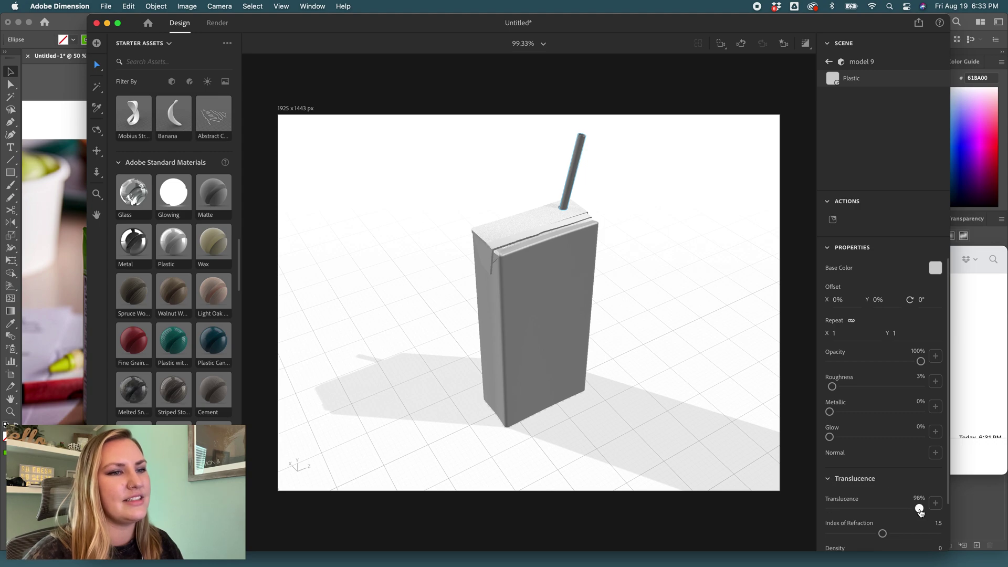
Step: Change the straw material's base color to white, FFFFFF
left_click(935, 268)
left_click(788, 204)
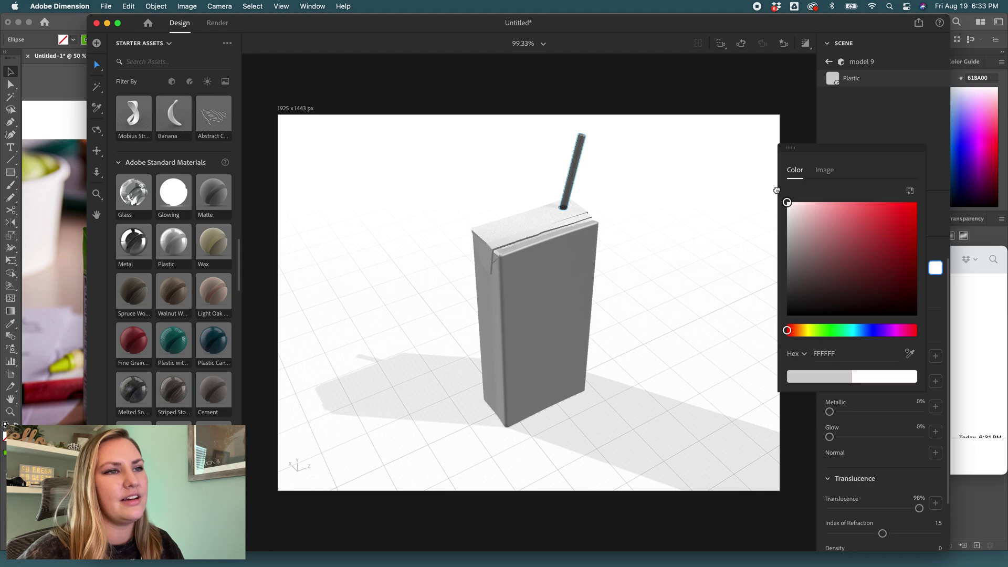
left_click(776, 196)
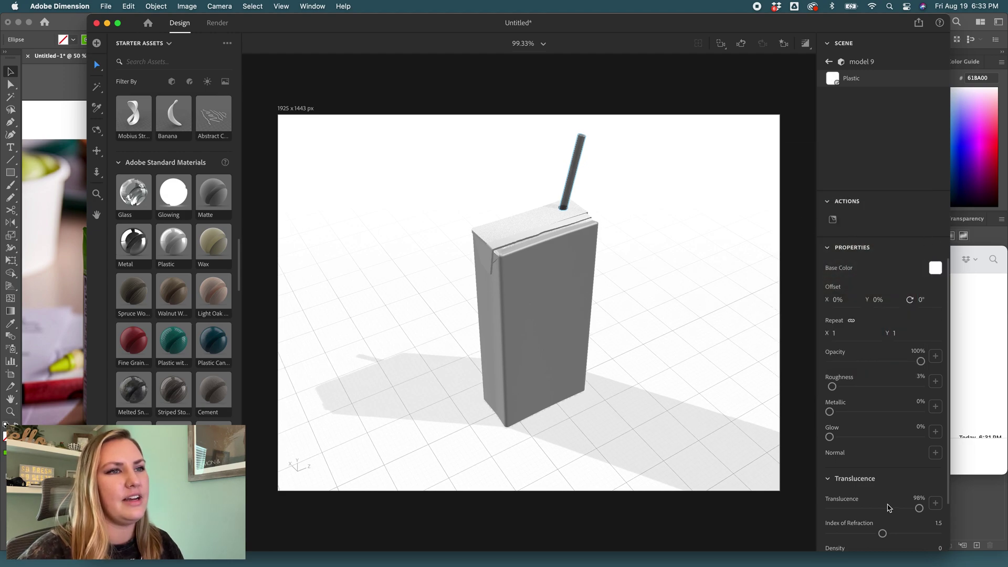
Step: Set the straw material's roughness to 17% and turn on the render preview
scroll(889, 472, "down", 2)
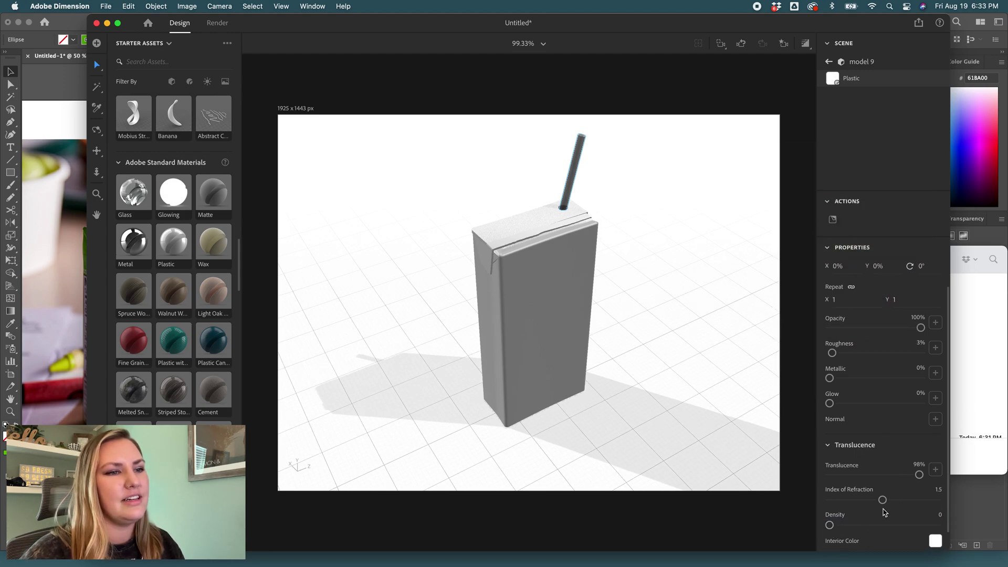
scroll(832, 378, "up", 1)
left_click_drag(832, 375, 843, 376)
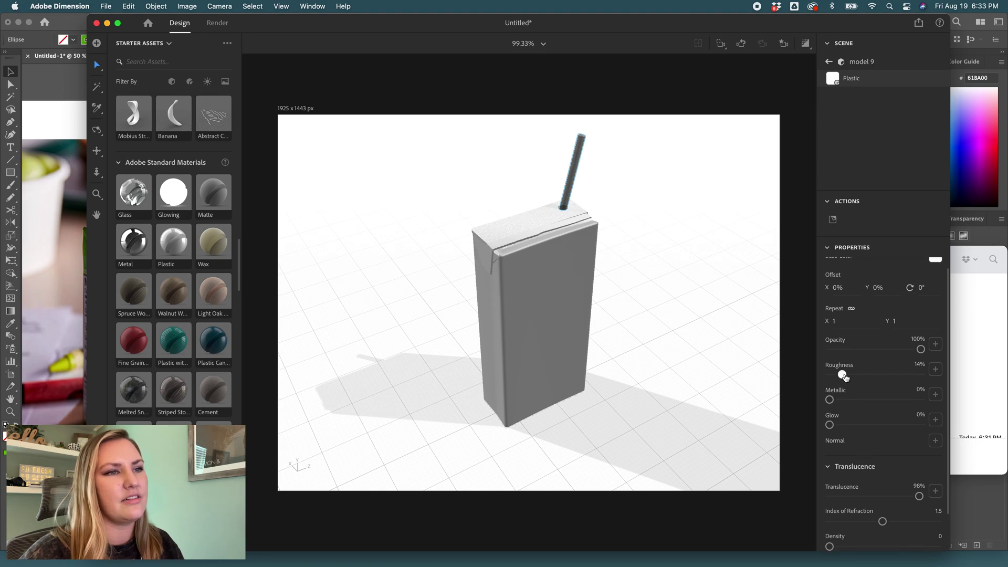
left_click(805, 44)
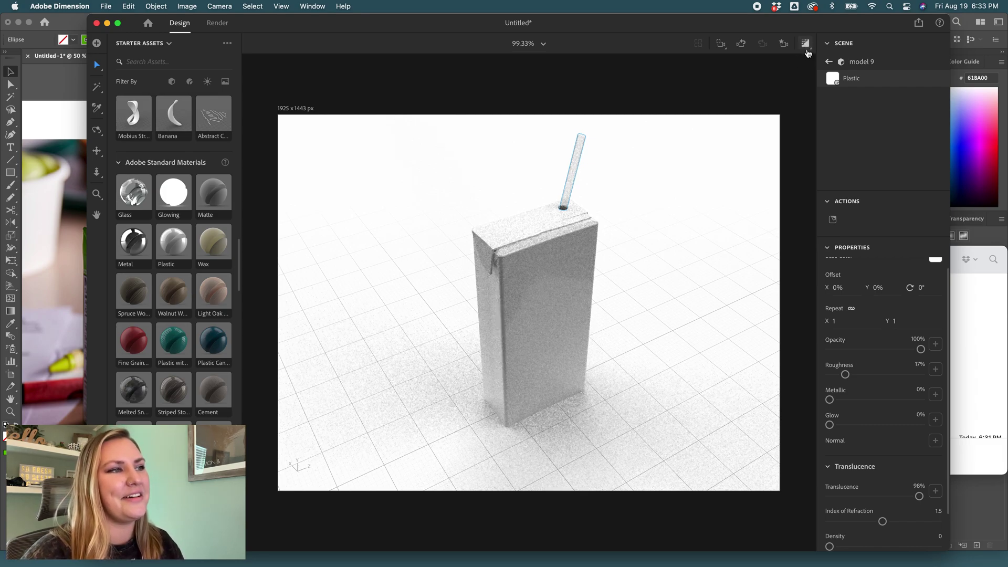
Step: Change the color of the box's Glossy Paper material to green 5CBF71
left_click(829, 61)
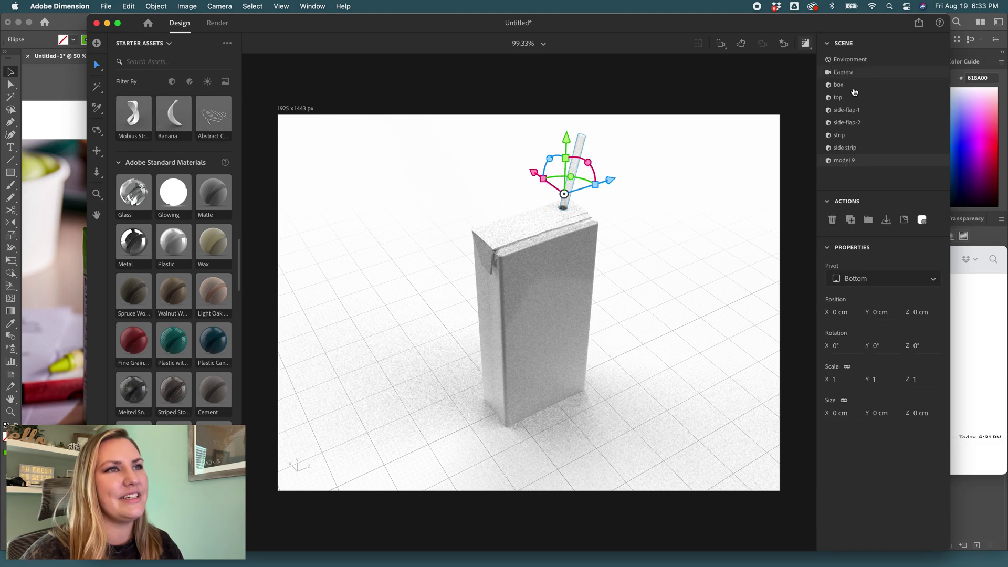
left_click(942, 88)
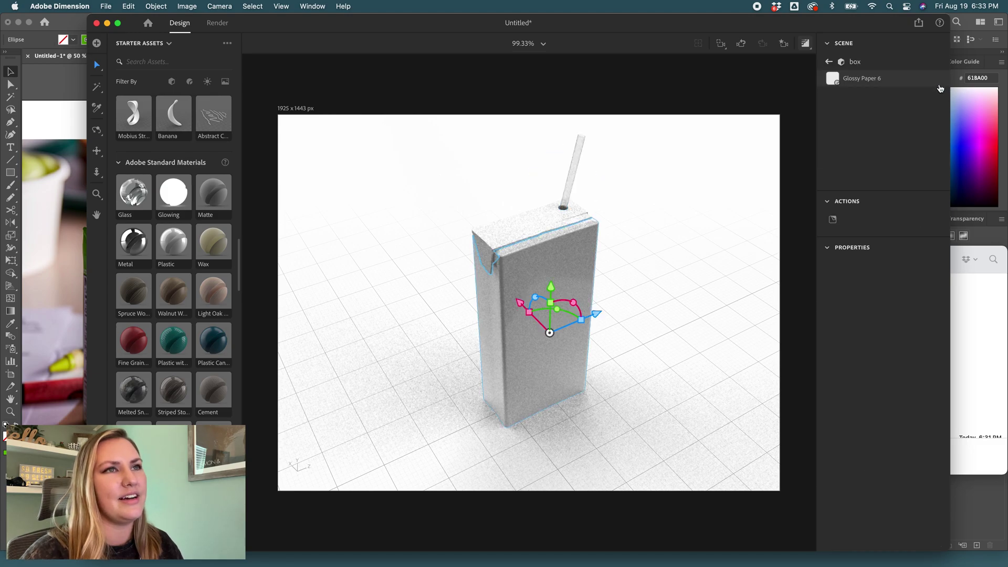
left_click(922, 219)
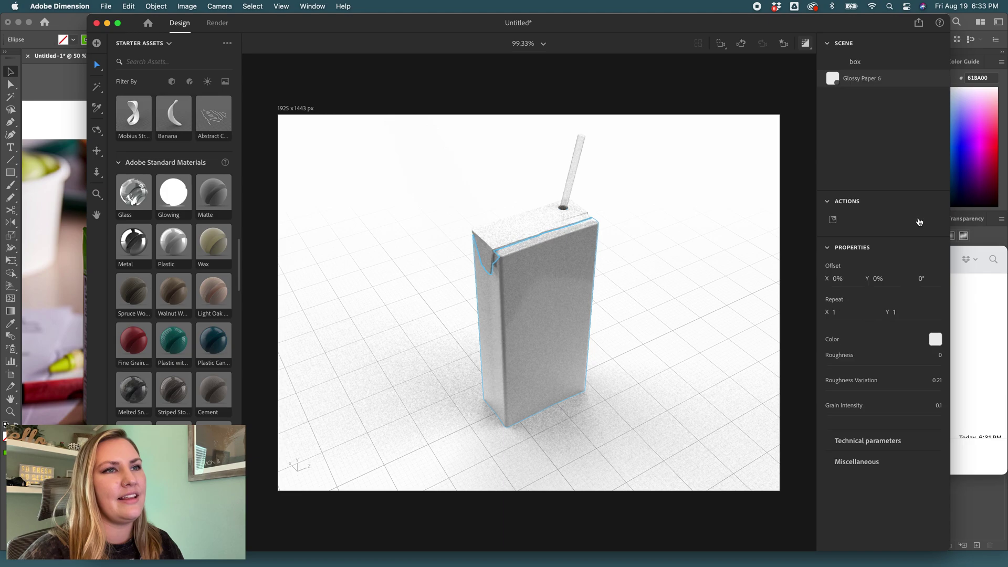
left_click(935, 339)
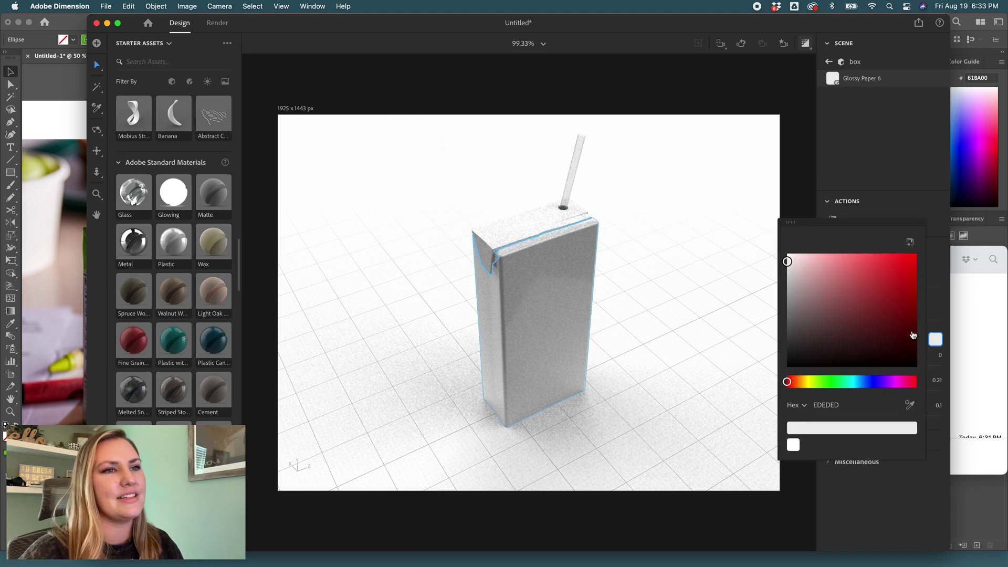
left_click(833, 383)
left_click_drag(857, 292, 854, 282)
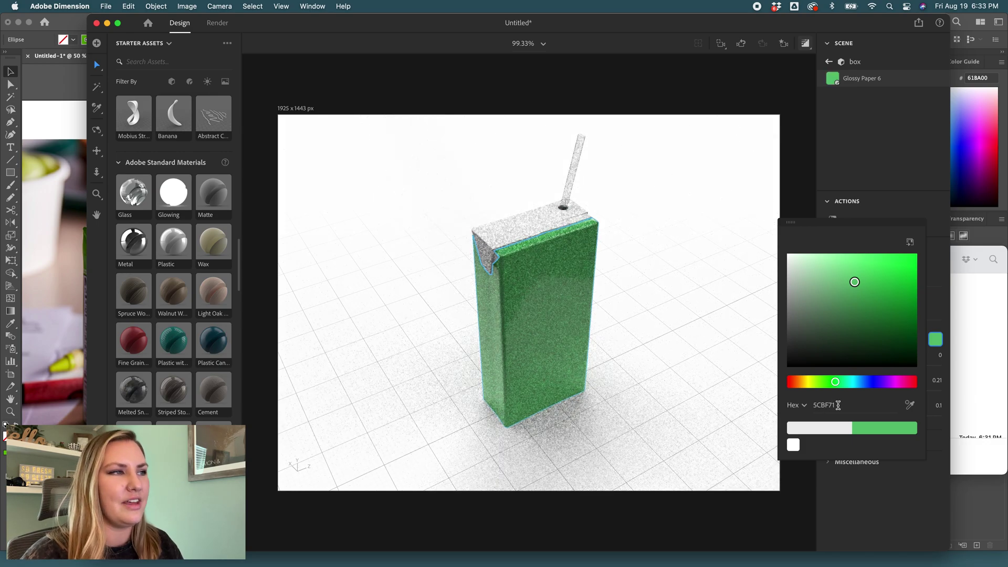
left_click(837, 406)
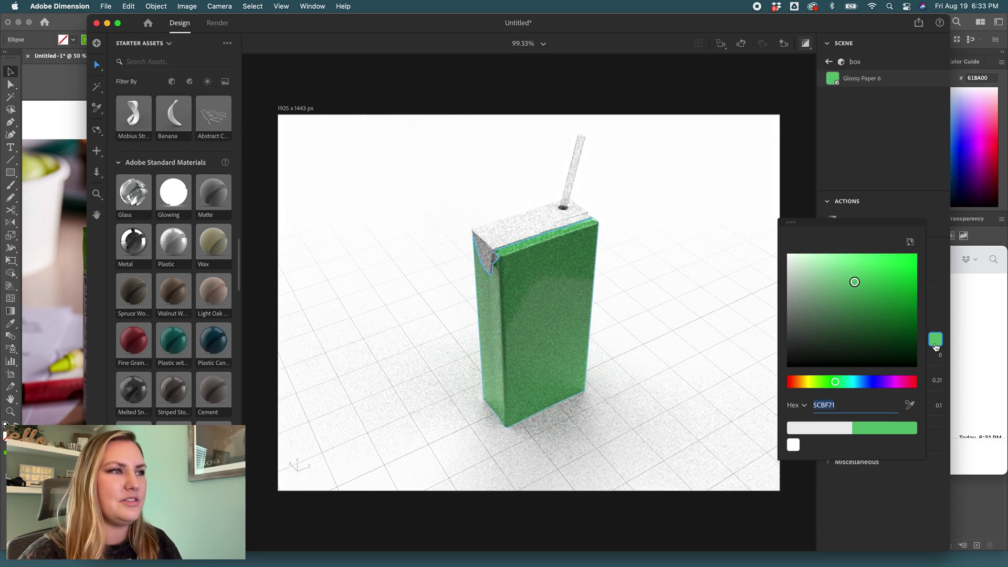
Step: Apply the recently used green to the glossy paper material of the box's top piece
left_click(935, 339)
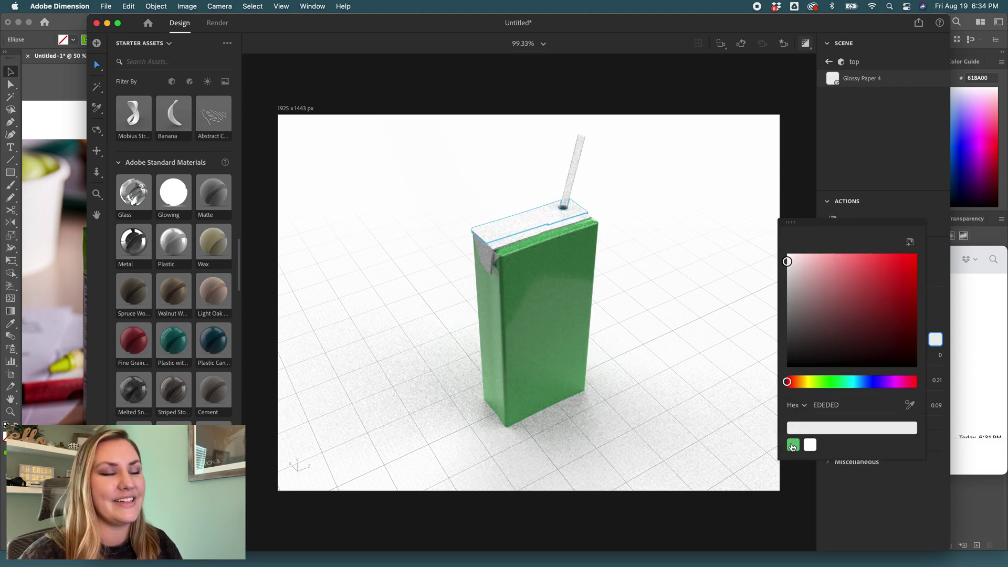
left_click(793, 445)
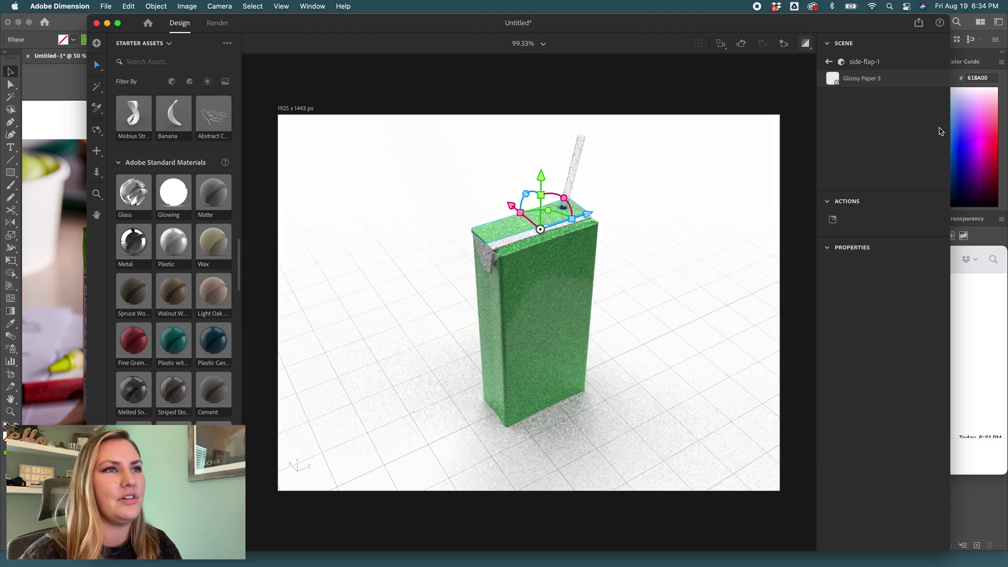
key("Escape")
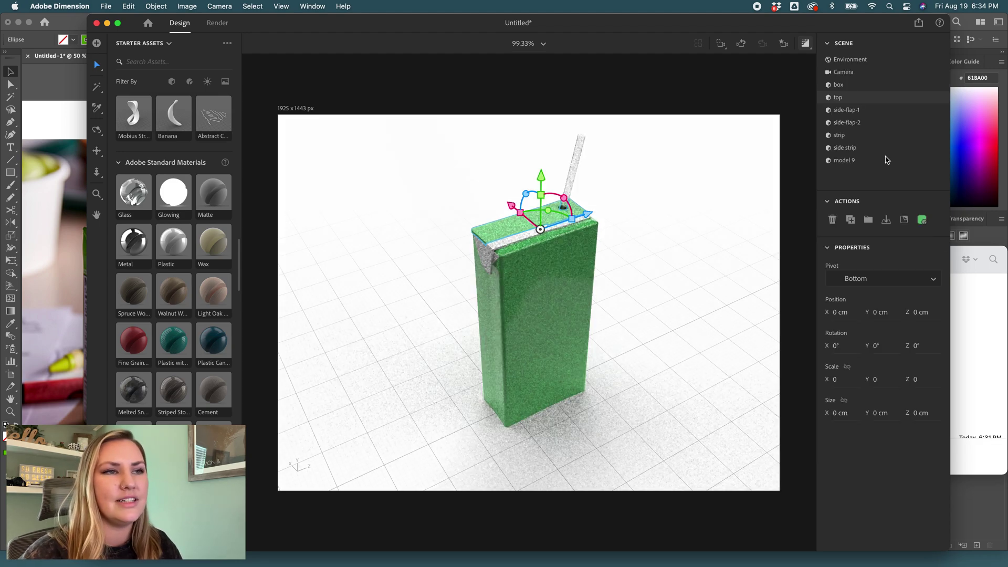
key("Escape")
Step: Recolor the glossy paper on the side flaps and the strip with the same green
double_click(845, 124)
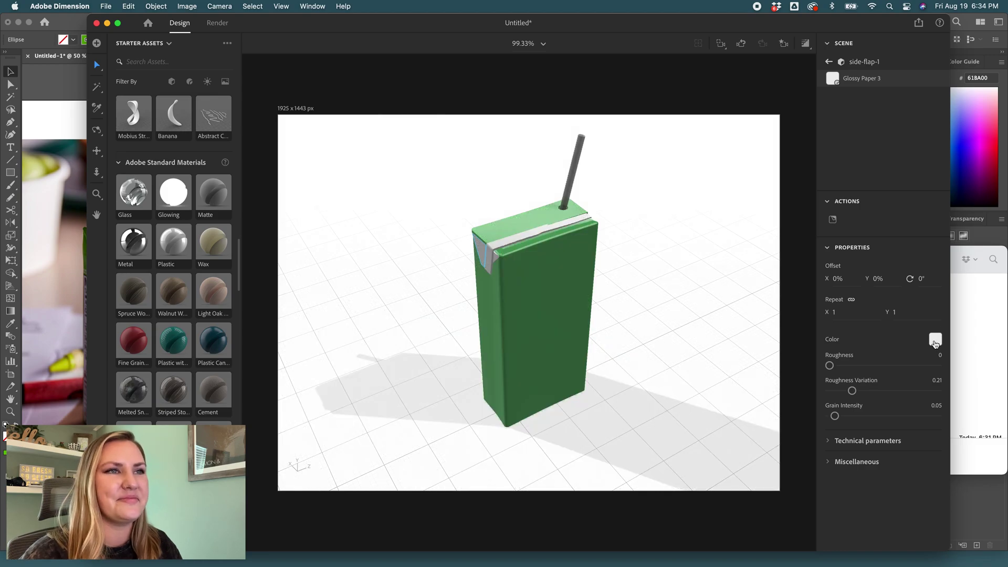
key("Escape")
double_click(939, 137)
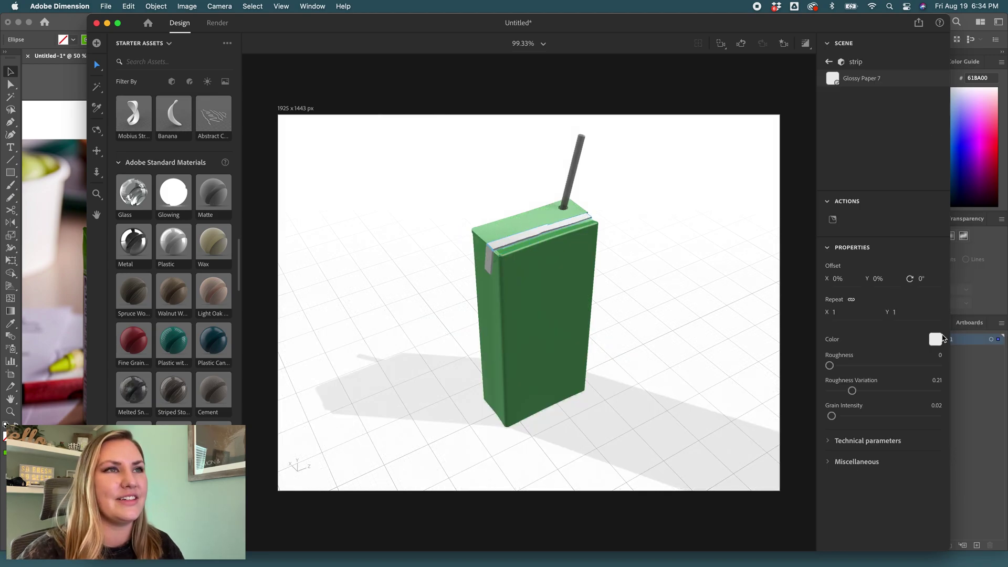
left_click(935, 338)
left_click(793, 444)
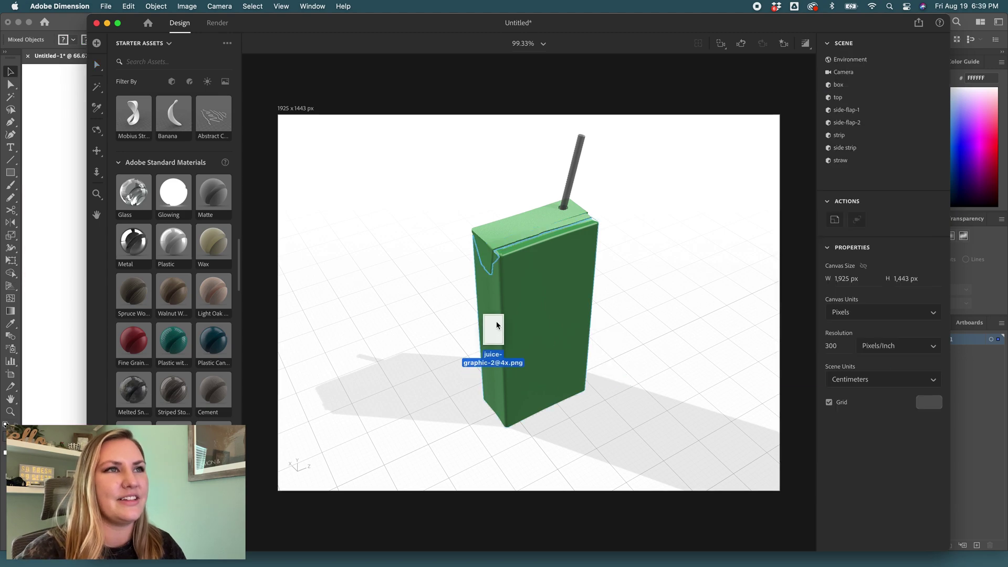
left_click_drag(496, 325, 569, 336)
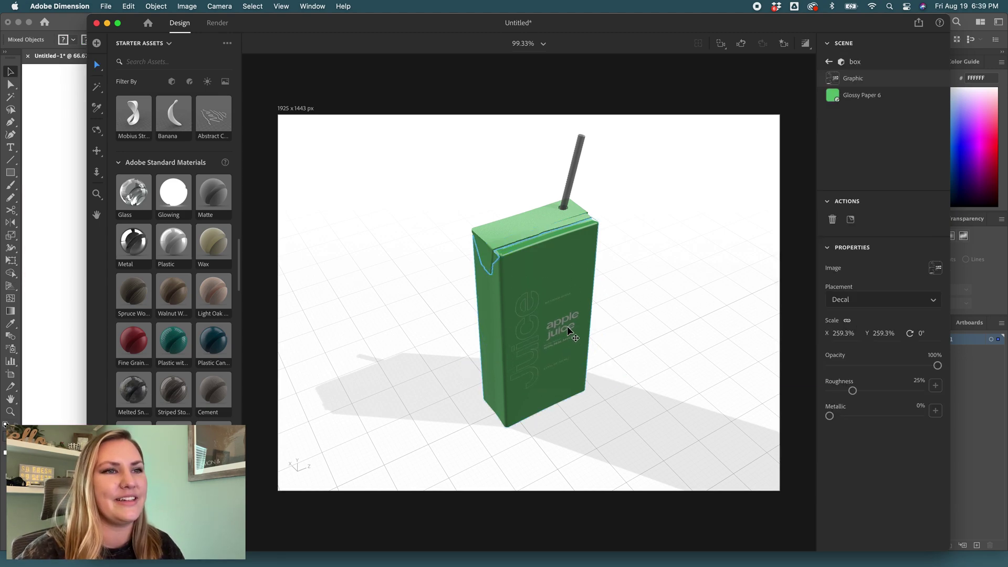